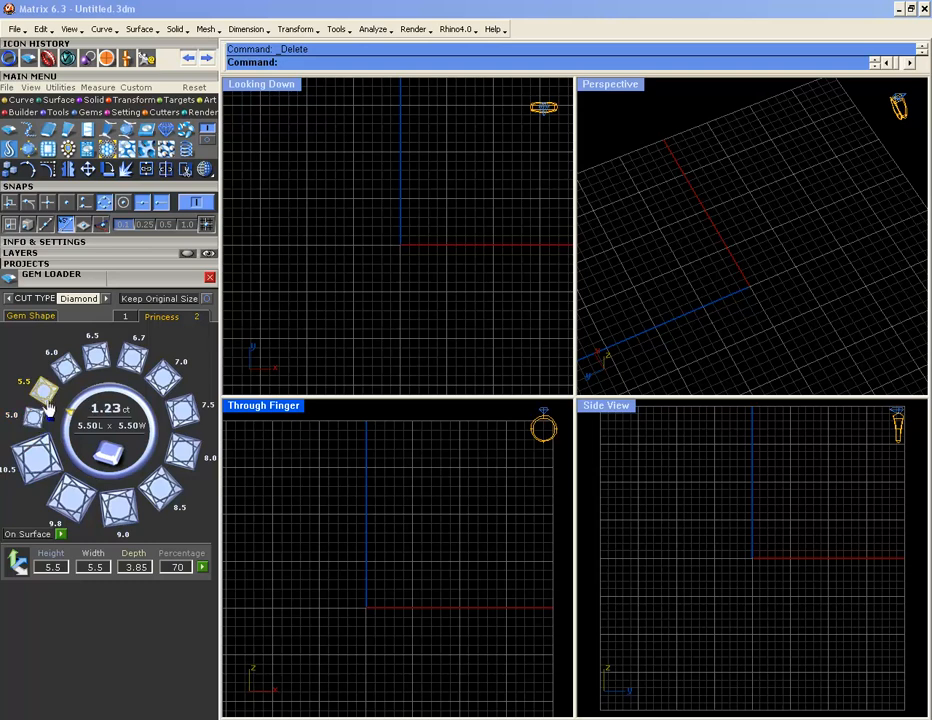
- Load a 5.5 x 5.5 mm princess-cut diamond at the origin
left_click(48, 398)
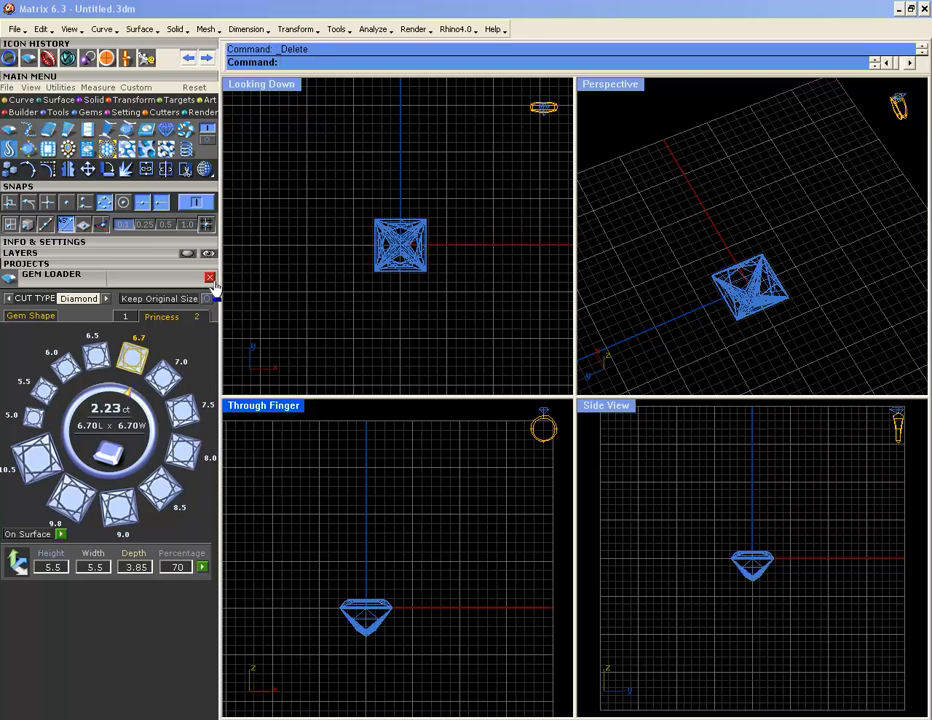
left_click(209, 279)
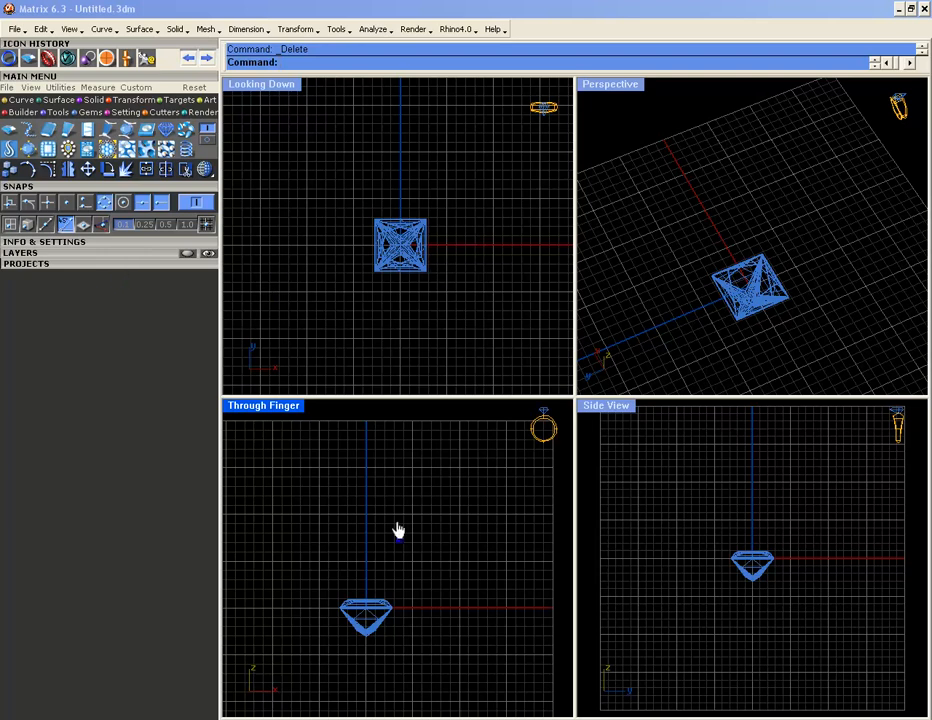
- Create a USA size 7 ring rail around the origin
left_click(60, 114)
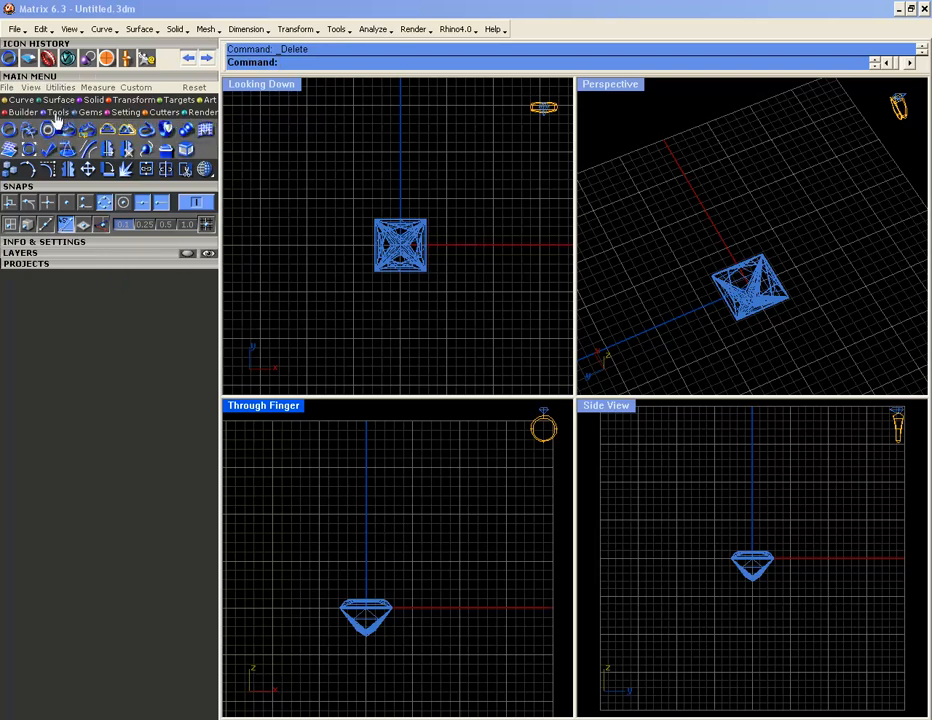
left_click(11, 133)
left_click(181, 279)
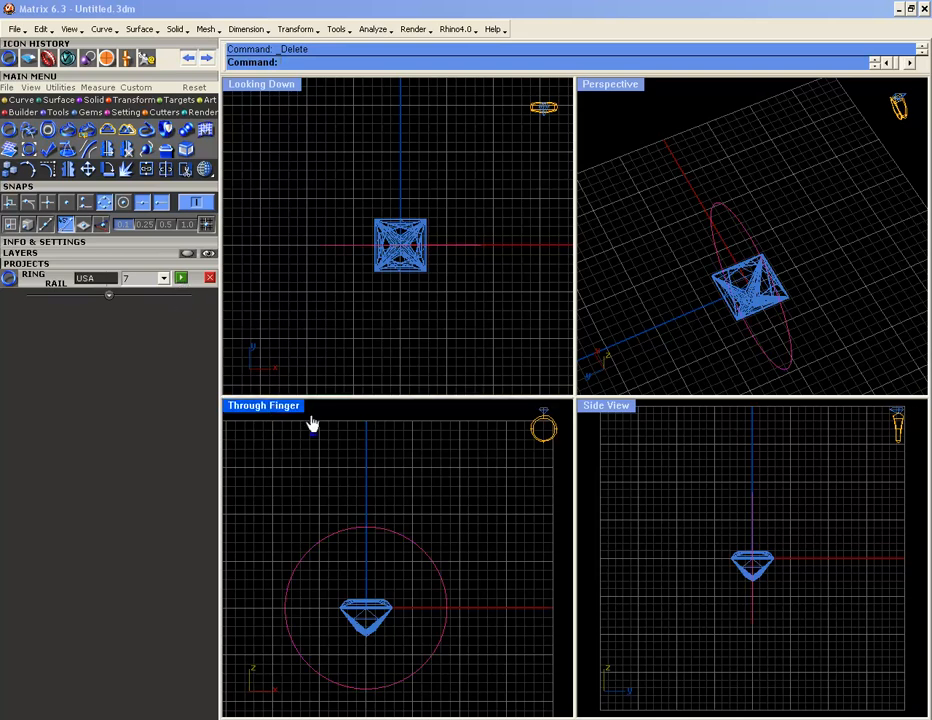
- Move the gem straight up in the Through Finger view until its tip sits just above the ring rail
double_click(278, 408)
left_click(516, 516)
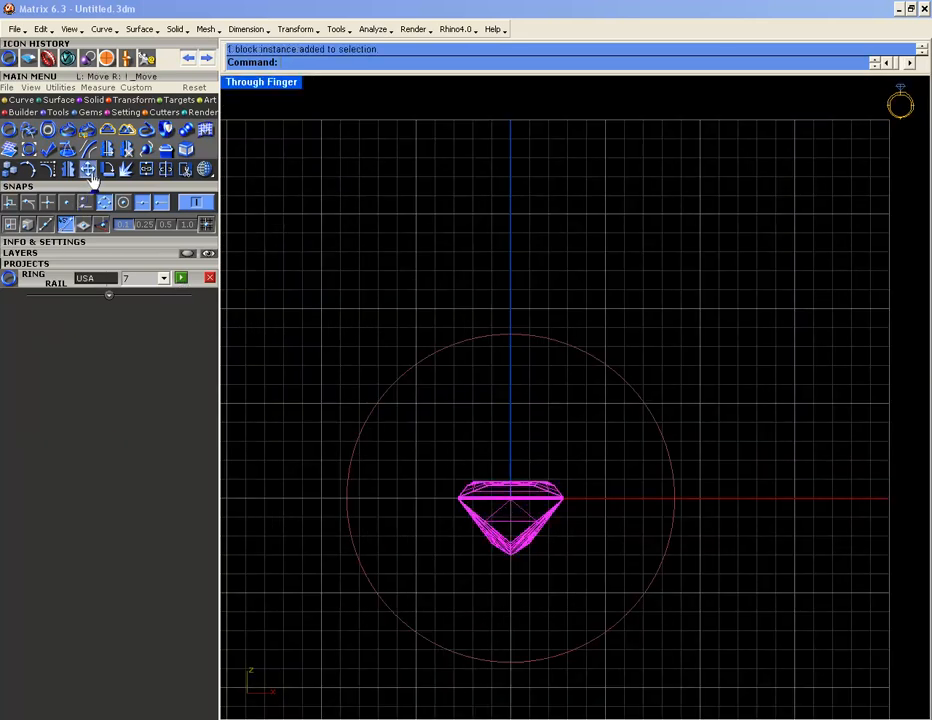
left_click(89, 171)
left_click(319, 469)
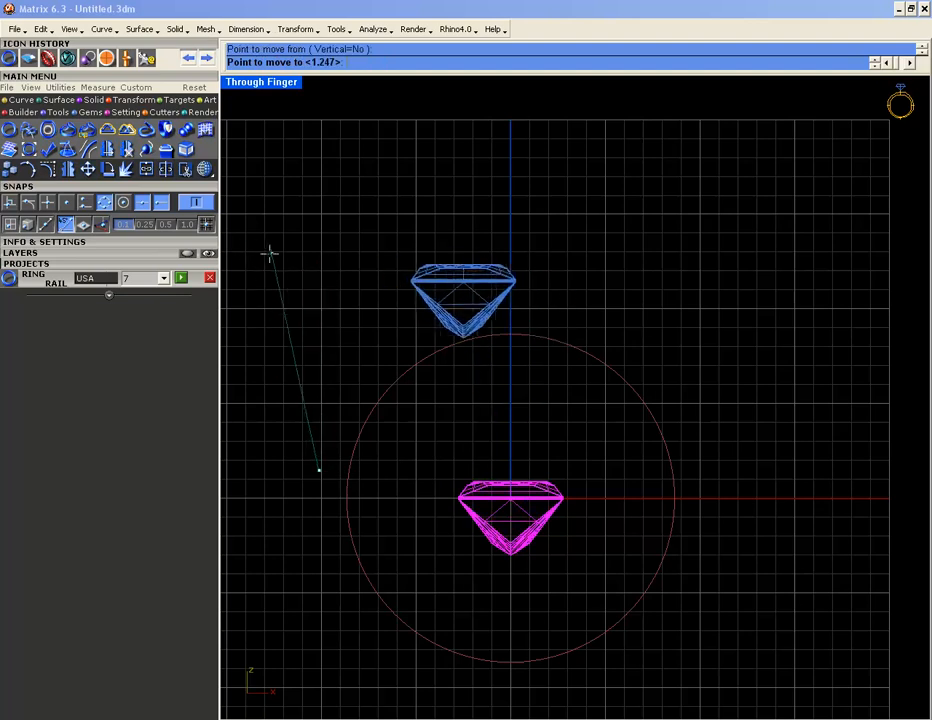
type("0")
key("Return")
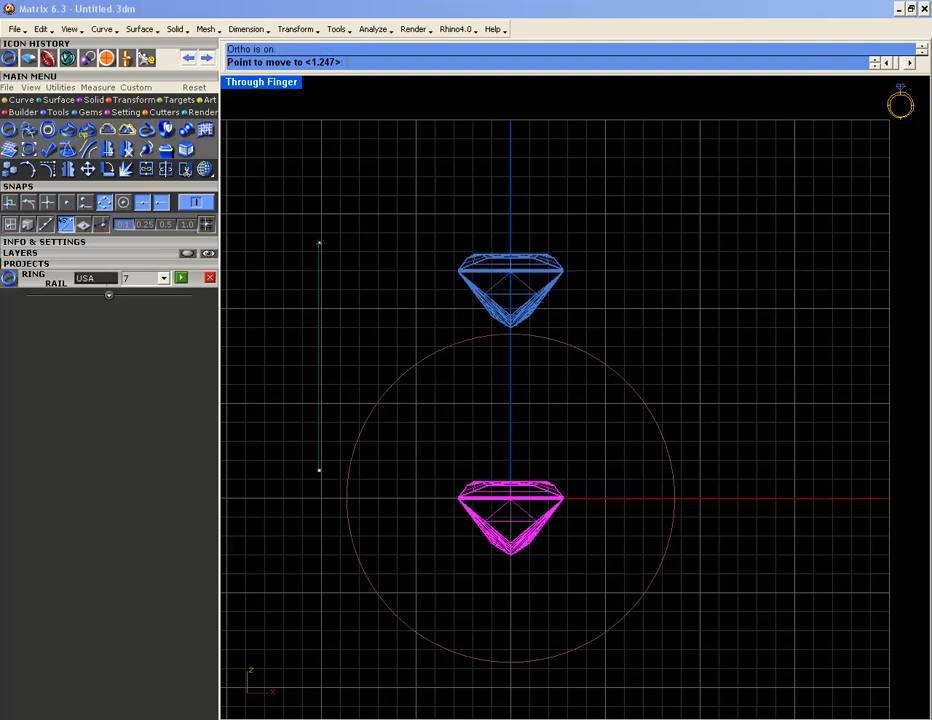
left_click(312, 248)
- Raise the gem vertically by another 1 mm above the ring rail
scroll(551, 322, "up", 5)
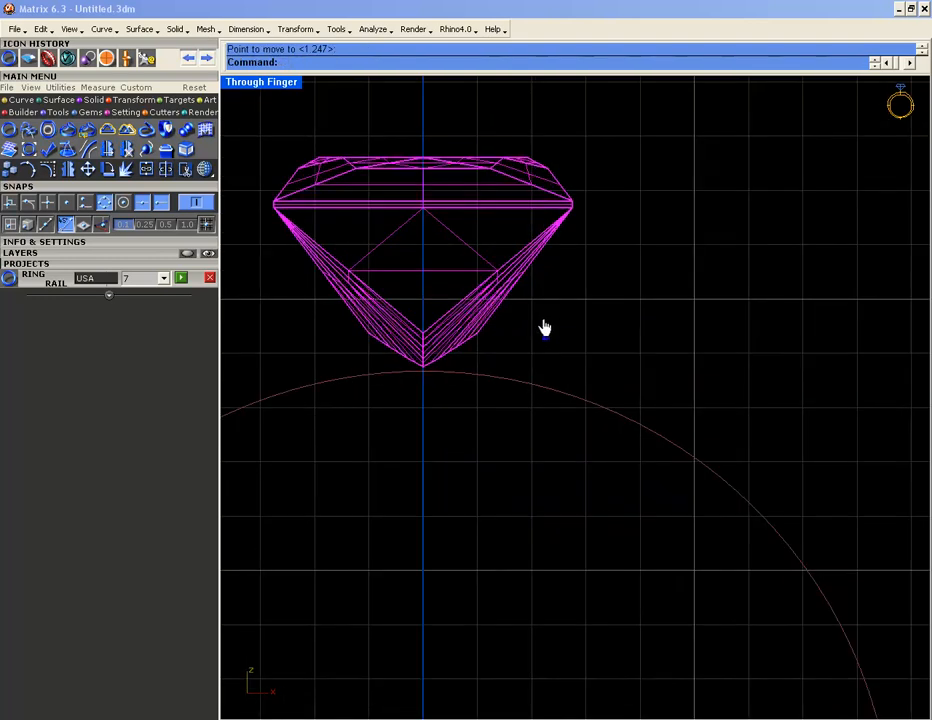
left_click(88, 169)
left_click(408, 561)
type("1")
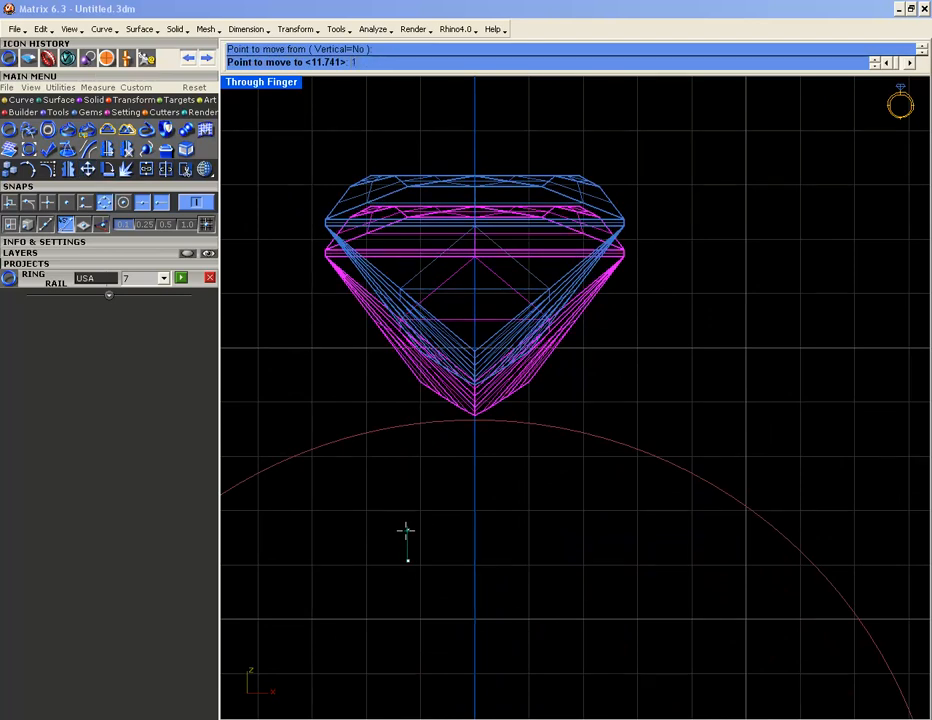
key("Return")
left_click(408, 512)
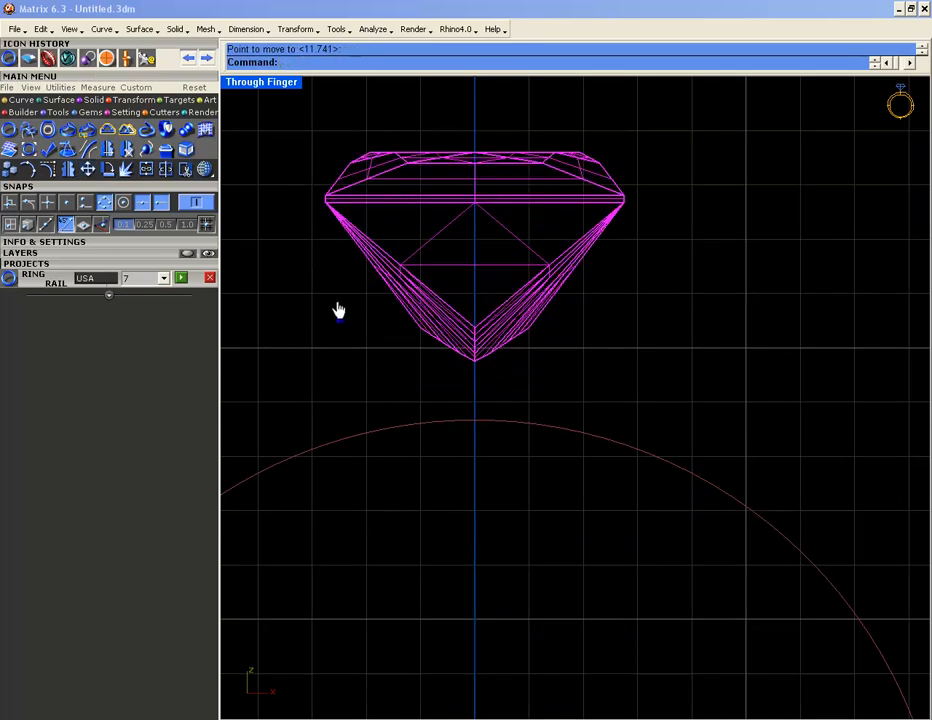
- Rotate the gem 30 degrees about the origin in the Looking Down view
double_click(254, 91)
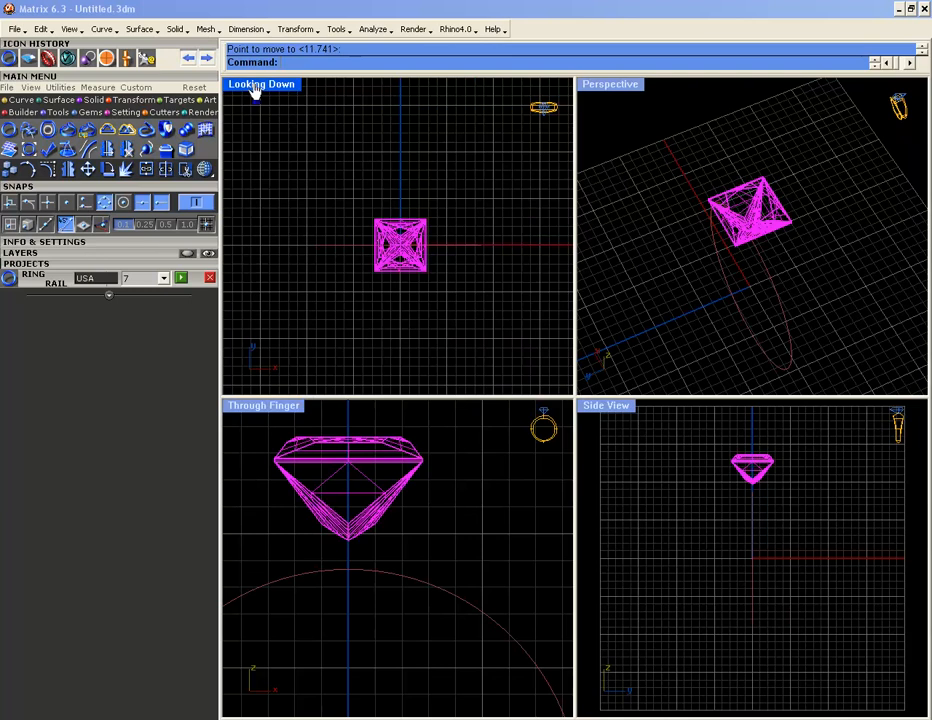
double_click(254, 91)
left_click(104, 170)
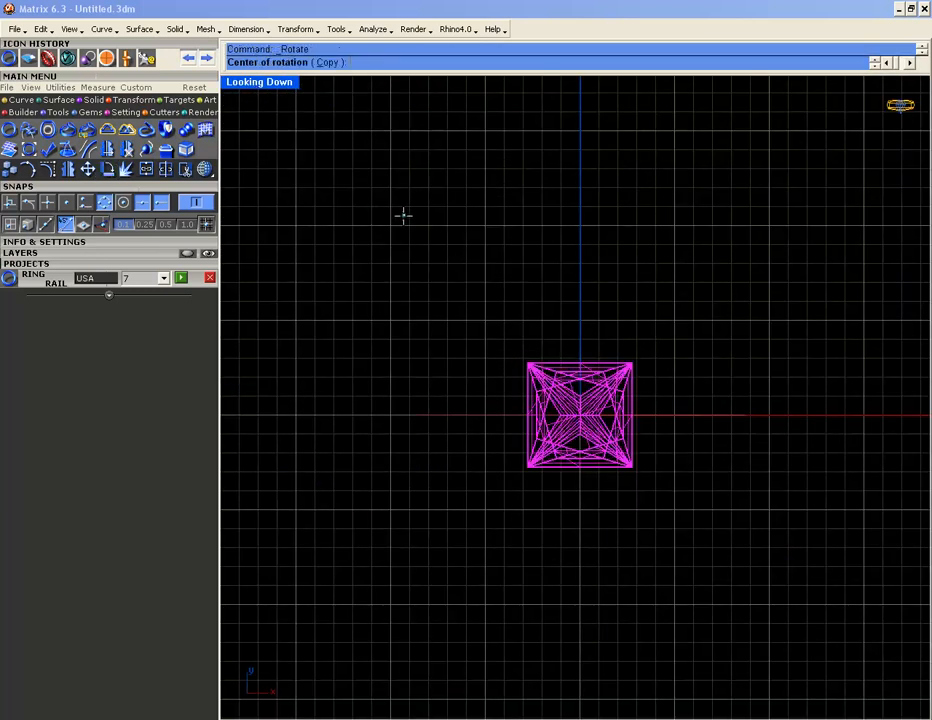
type("0")
key("Return")
left_click(580, 202)
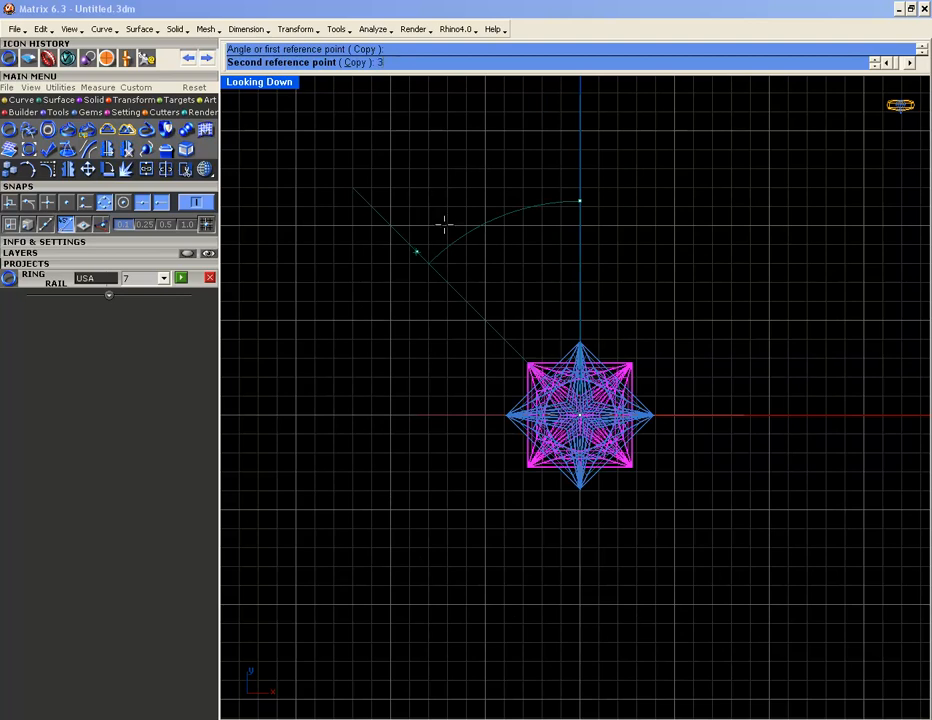
type("30")
key("Return")
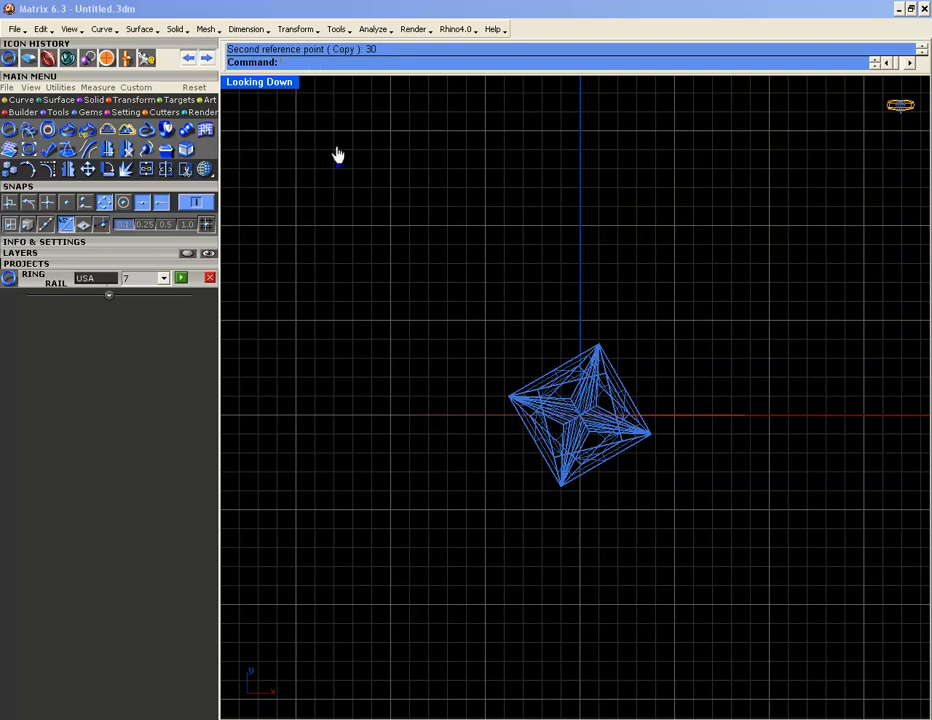
- Open the Custom Rail Builder and turn on the ring size reference and the 4 mm ring width reference
right_click_drag(597, 297, 547, 280)
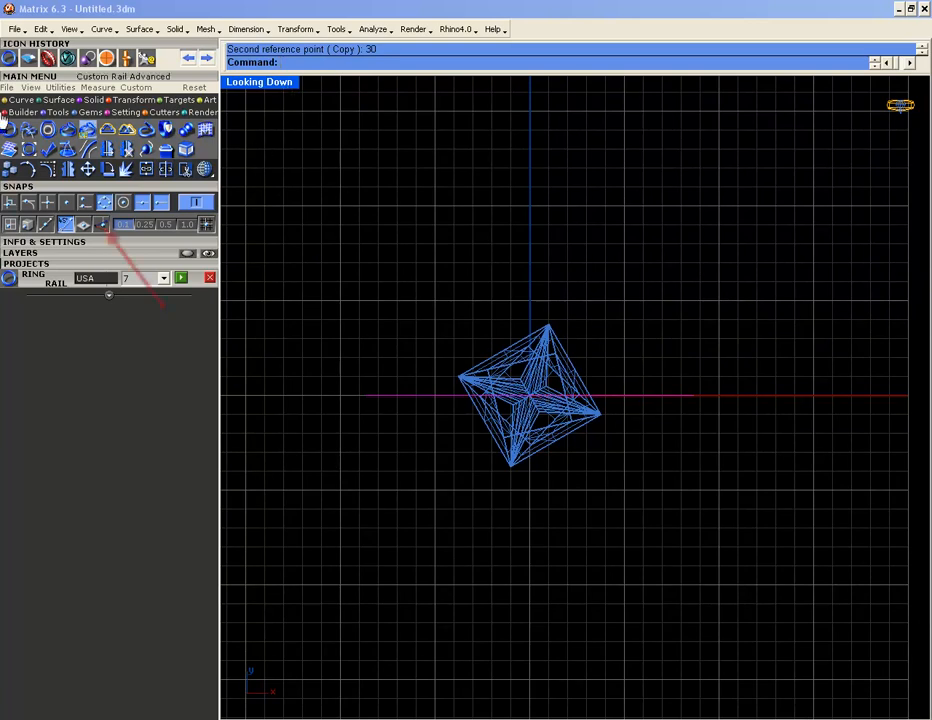
left_click(69, 131)
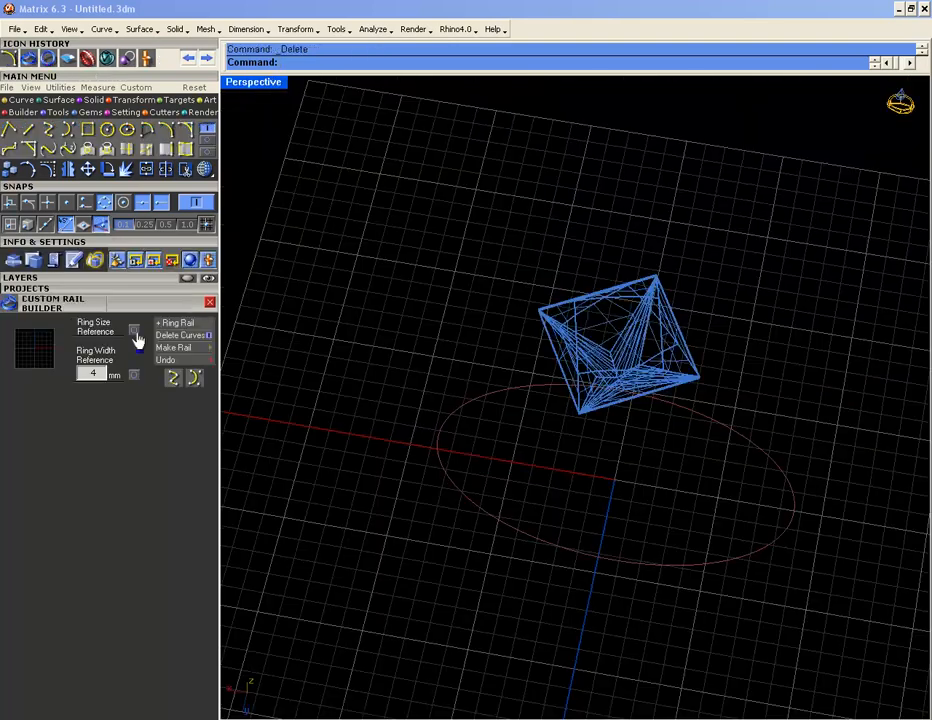
right_click_drag(430, 390, 408, 381)
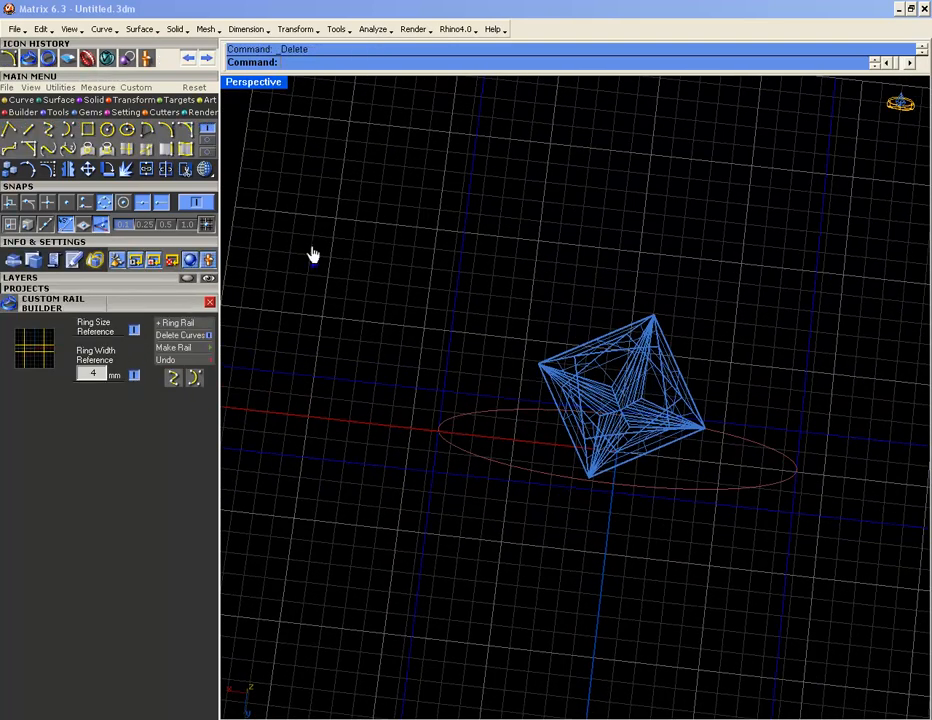
- Draw an arc from the gem's front corner to the ring size reference on the X axis and make the rail from it
left_click(173, 139)
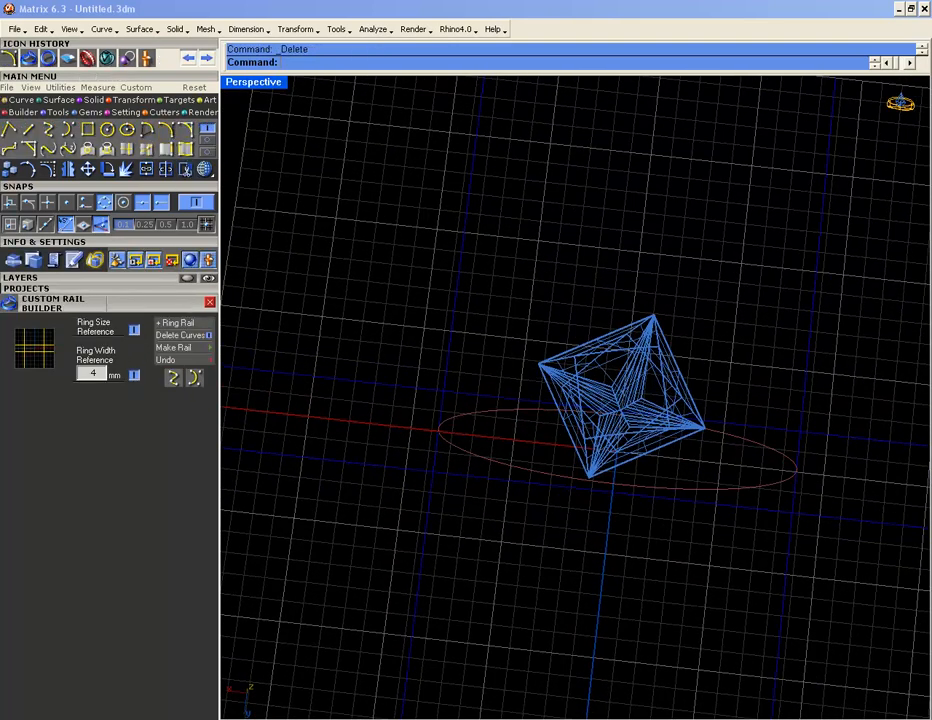
double_click(244, 92)
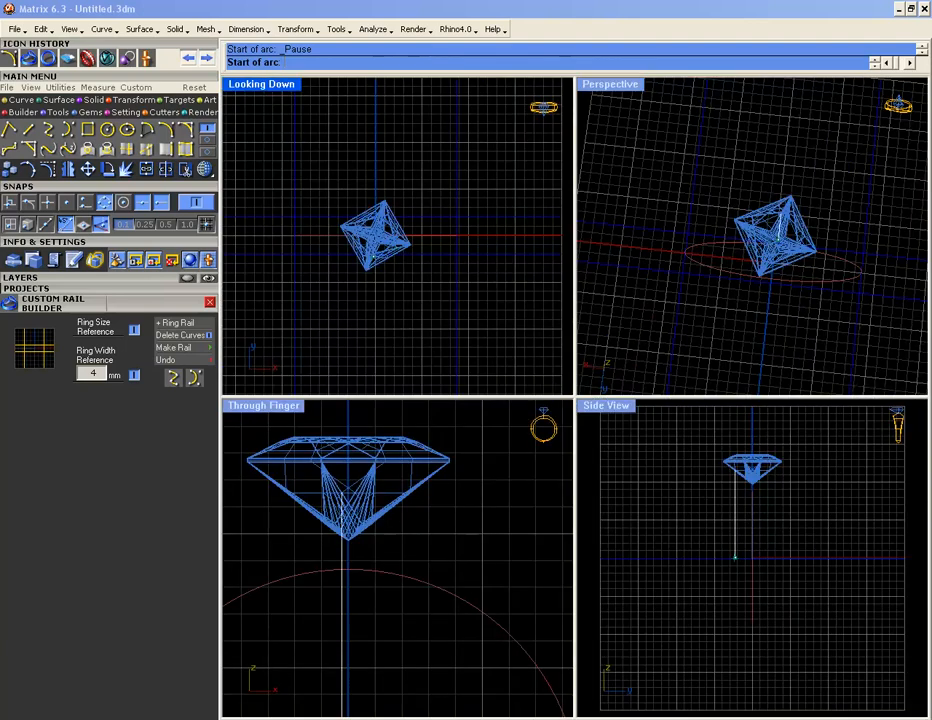
left_click(366, 269)
left_click(455, 237)
scroll(426, 238, "up", 2)
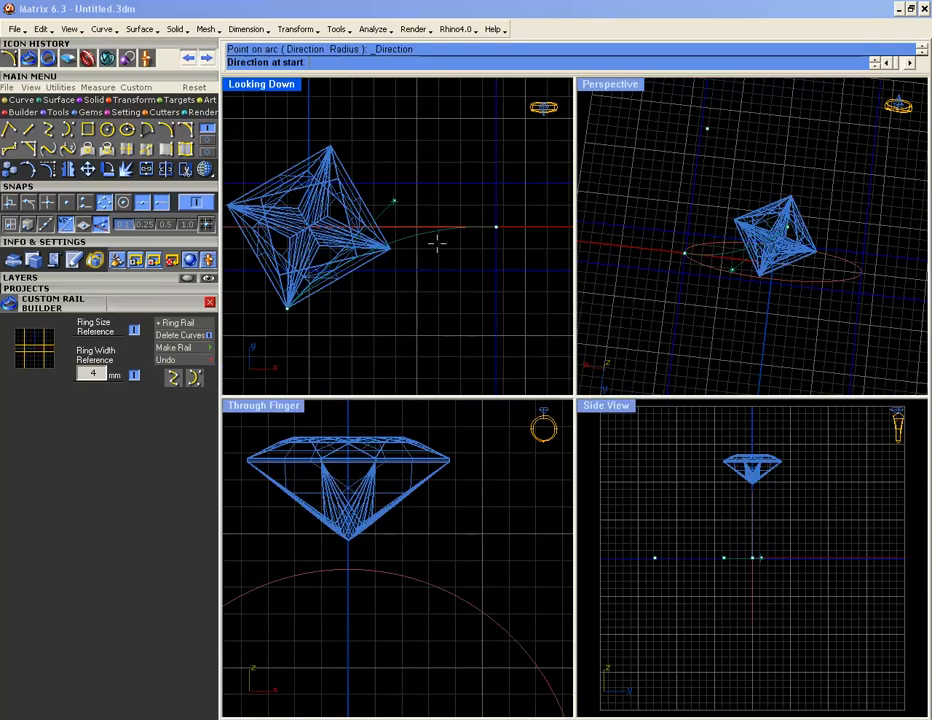
left_click(466, 209)
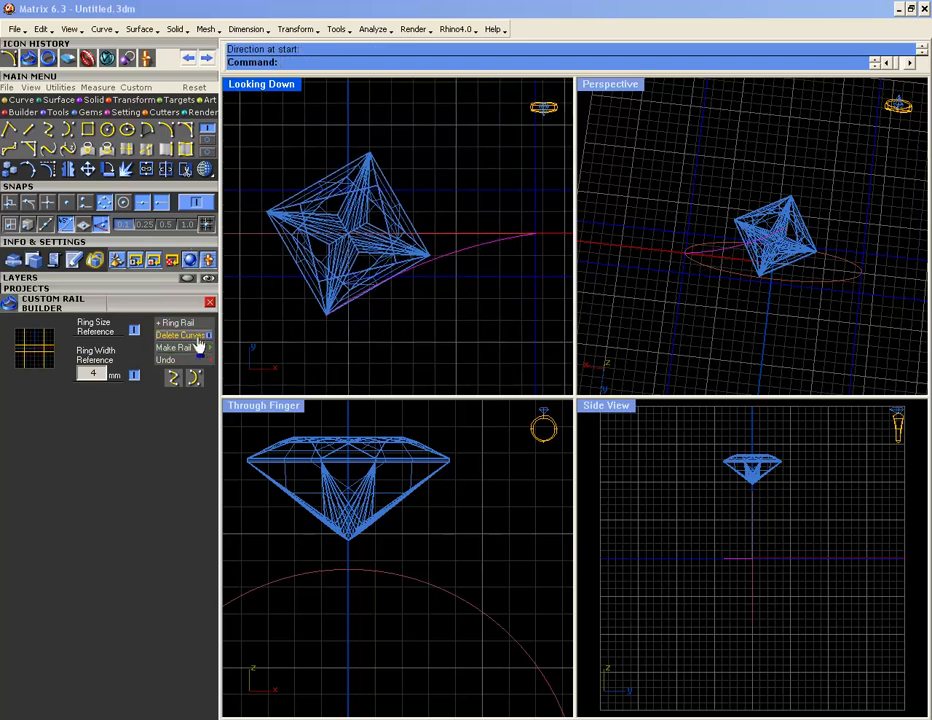
left_click(180, 347)
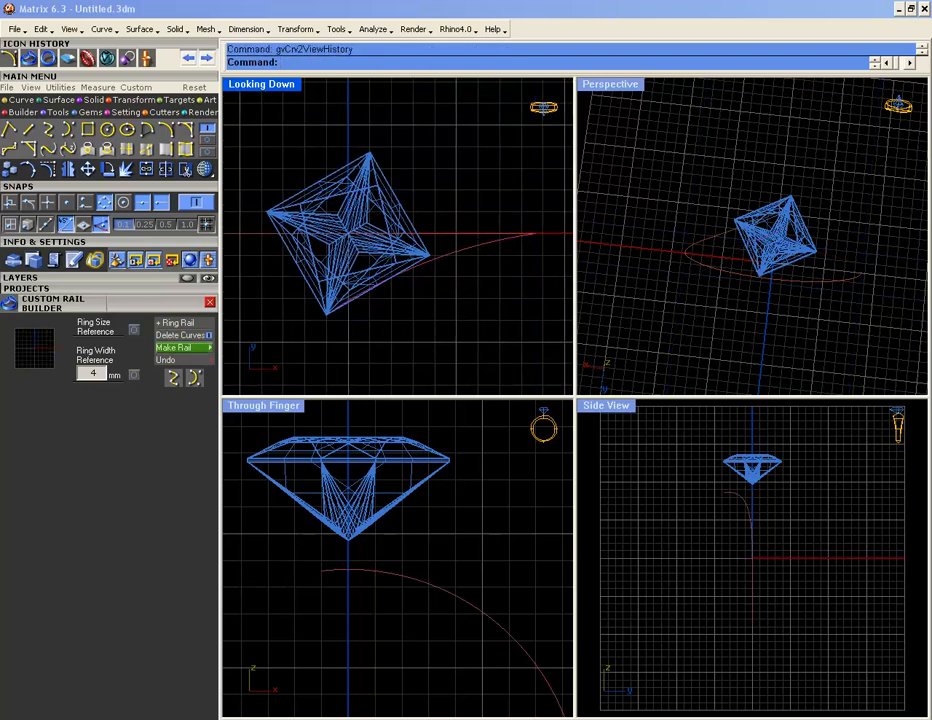
- Examine the new rail's curve segments from several angles in the perspective view
right_click_drag(833, 165, 867, 189)
double_click(603, 89)
right_click_drag(462, 210, 610, 410)
scroll(547, 289, "down", 5)
scroll(619, 407, "up", 4)
left_click(583, 495)
right_click_drag(583, 495, 560, 430)
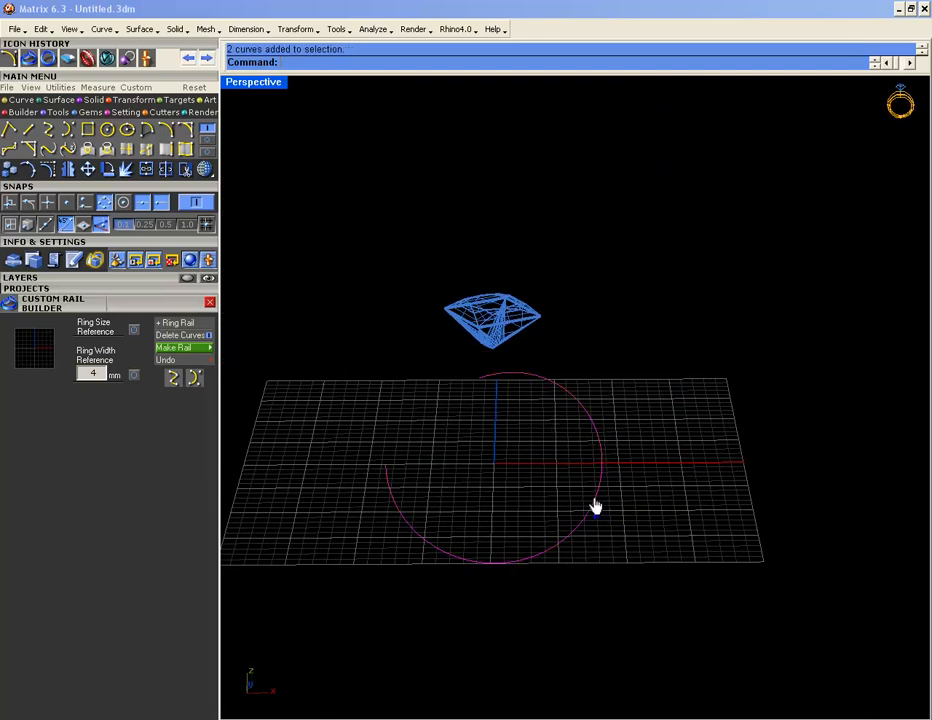
right_click_drag(595, 505, 584, 514)
left_click_drag(590, 395, 564, 440)
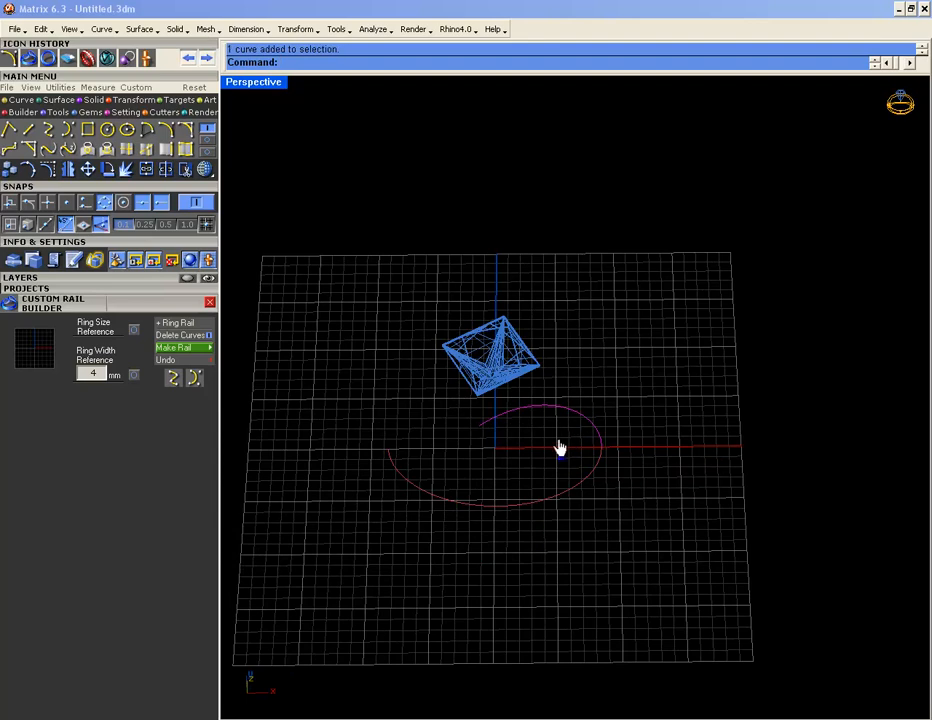
right_click_drag(562, 440, 520, 447)
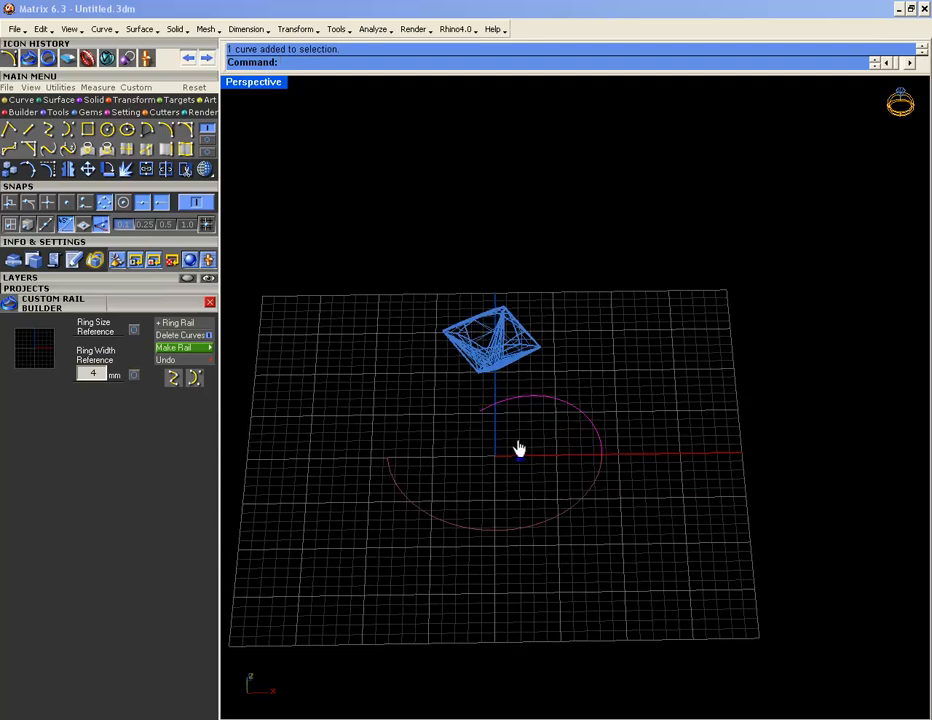
- Draw a vertical line down from the origin in the Through Finger view and trim off the rail beyond it on the negative X side
double_click(241, 88)
double_click(252, 410)
scroll(416, 360, "down", 3)
left_click(29, 136)
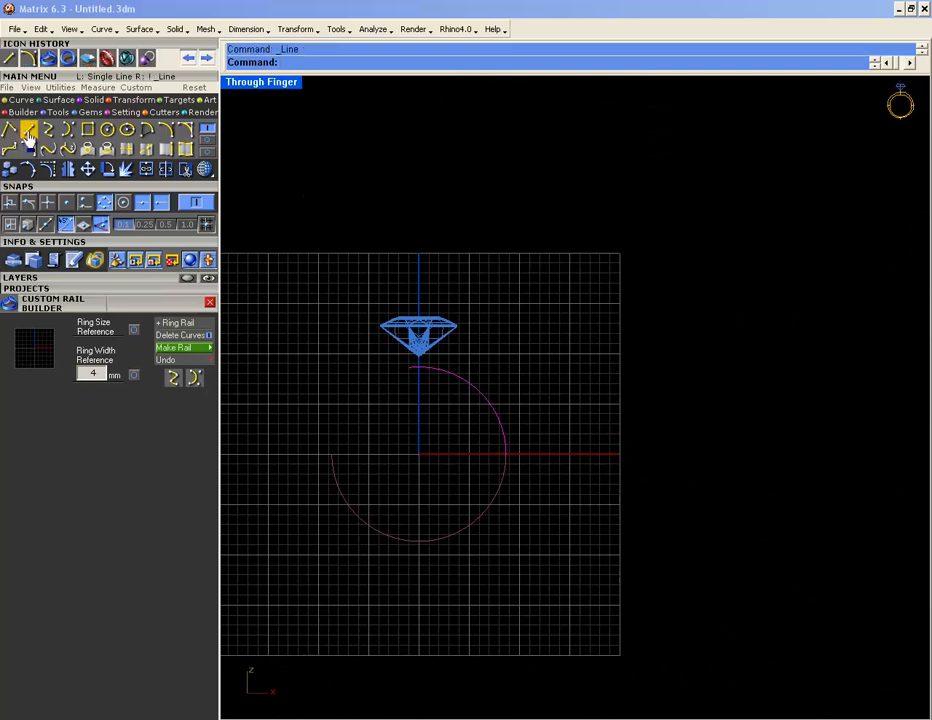
left_click(449, 581)
left_click(400, 578)
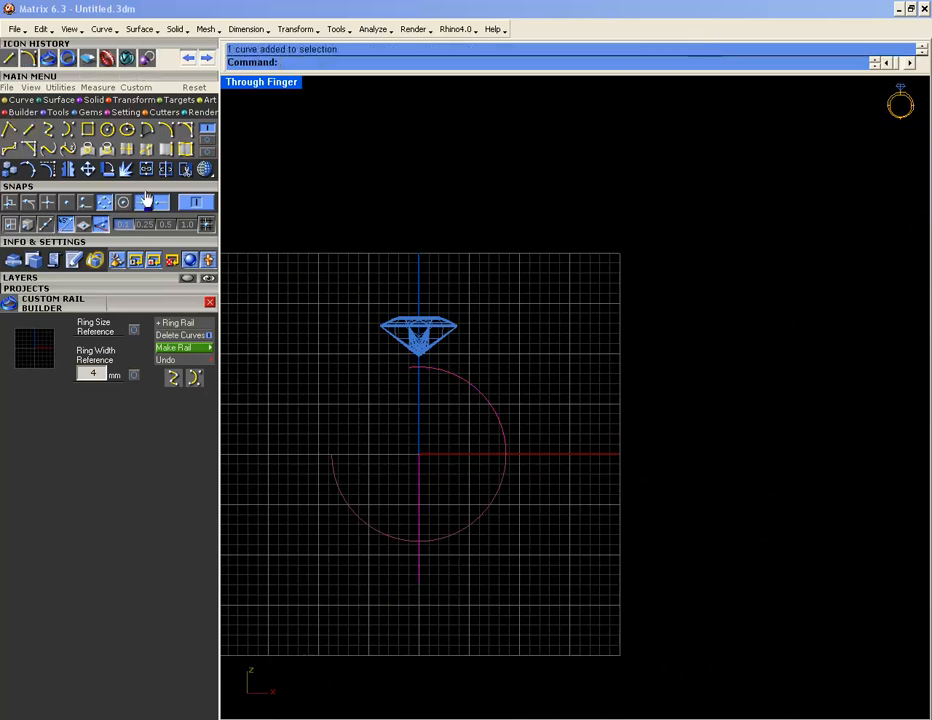
left_click(188, 172)
left_click(369, 530)
- Delete the vertical cutting line and join the two remaining rail curves
left_click_drag(432, 489, 399, 491)
left_click_drag(514, 414, 487, 476)
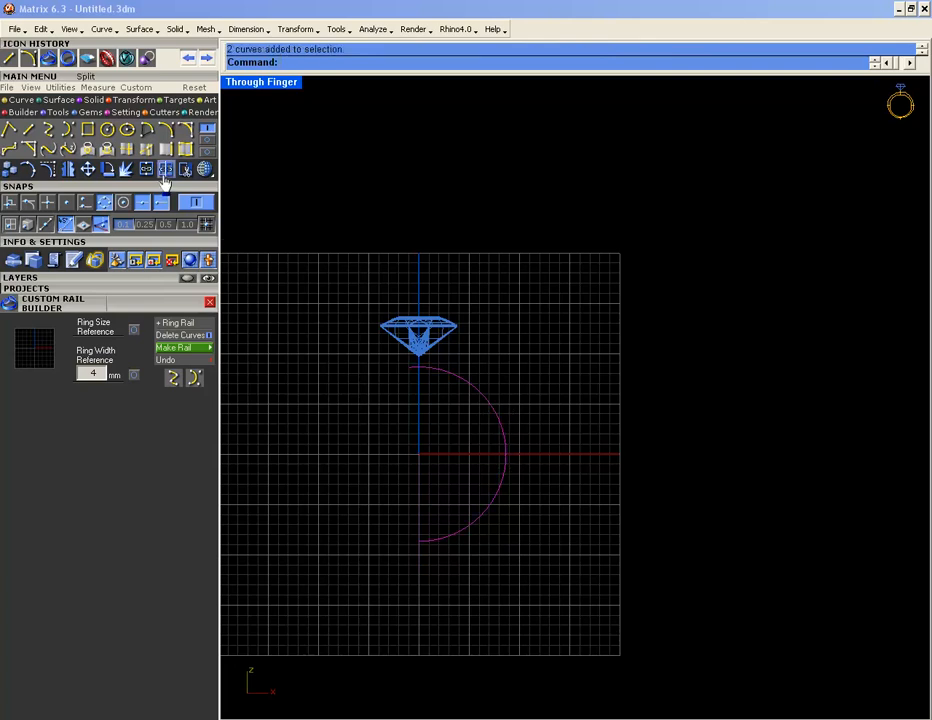
left_click(148, 176)
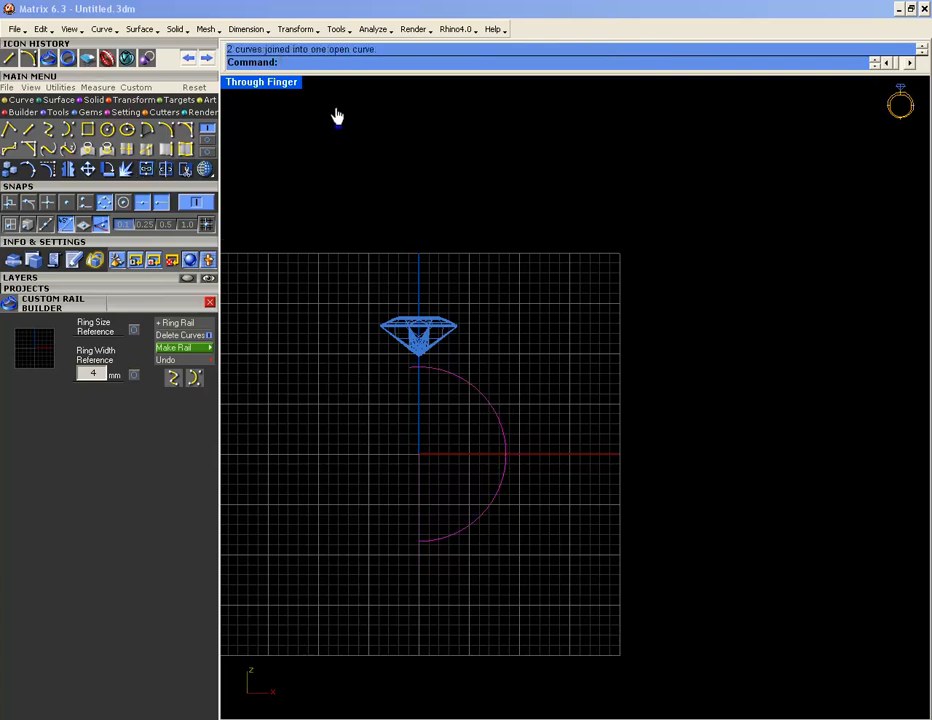
- Rebuild the joined rail curve with 7 points at degree 3
double_click(285, 85)
double_click(636, 88)
right_click_drag(600, 250, 473, 338)
type("R")
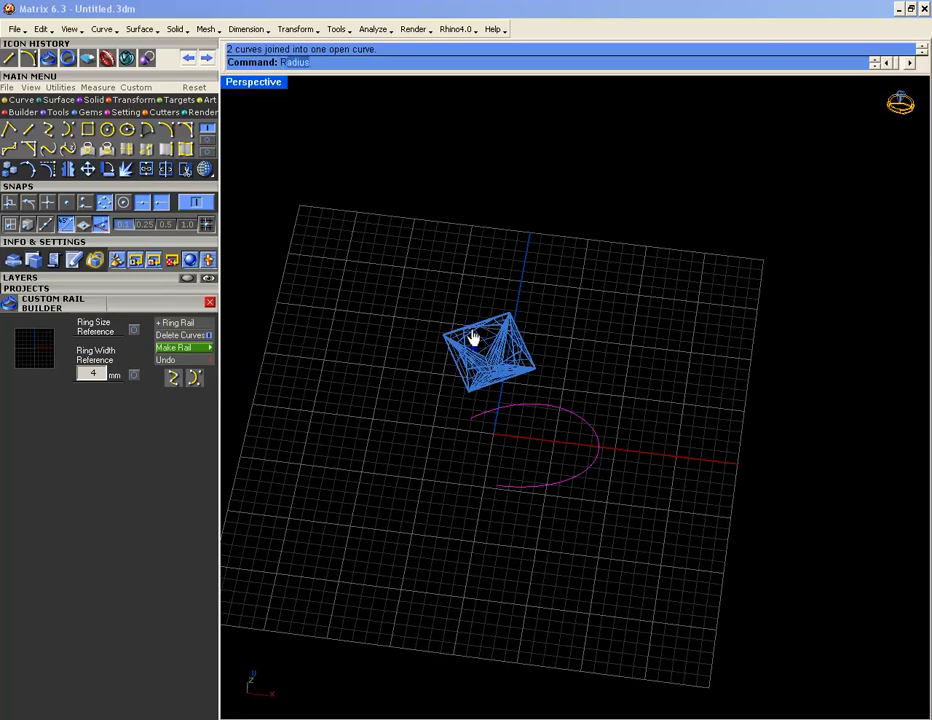
type("eb")
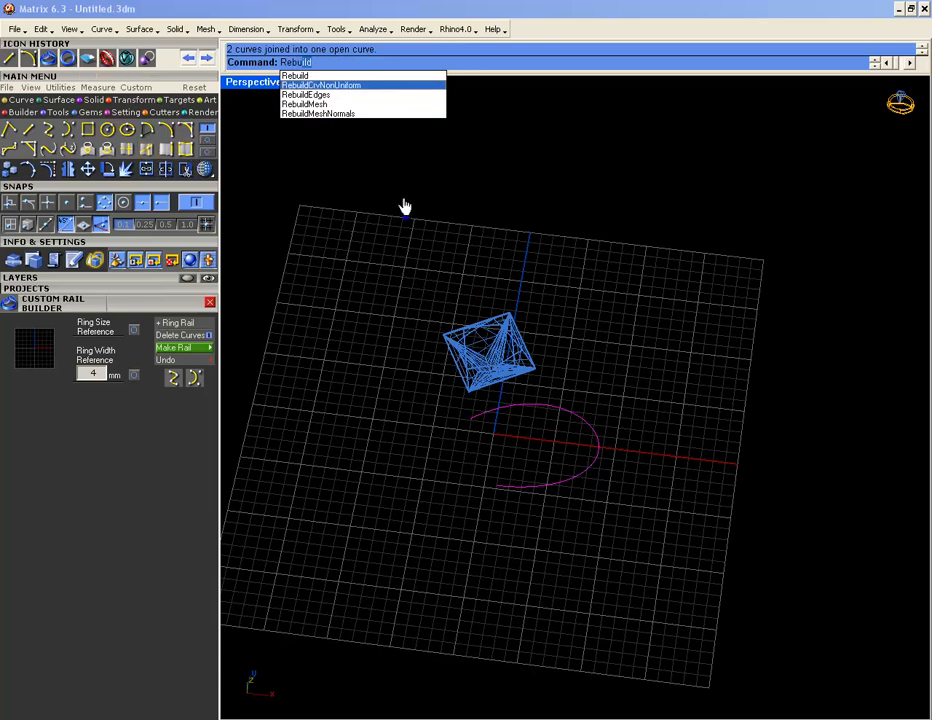
key("Return")
double_click(602, 342)
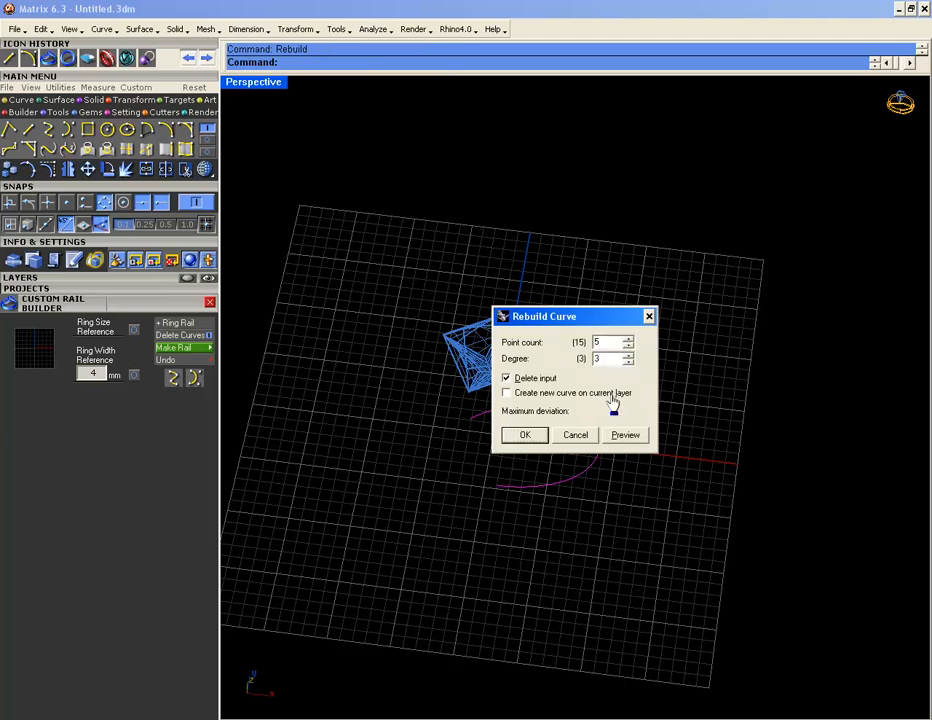
left_click_drag(608, 342, 553, 348)
type("7")
left_click(528, 436)
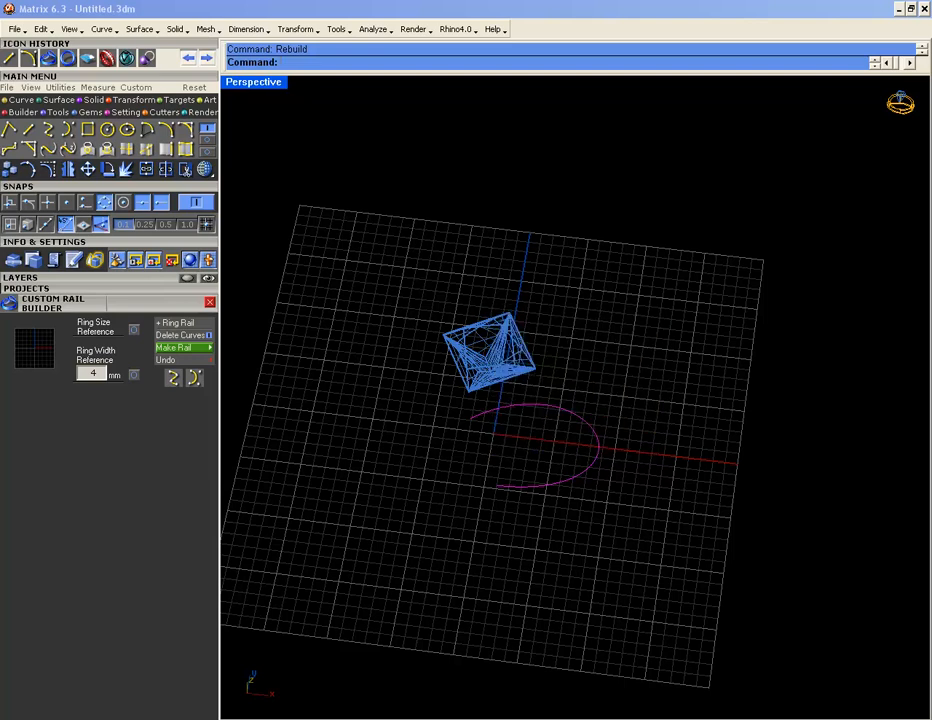
- Turn on the control points of the rebuilt rail curve
left_click(56, 178)
right_click_drag(575, 486, 586, 432)
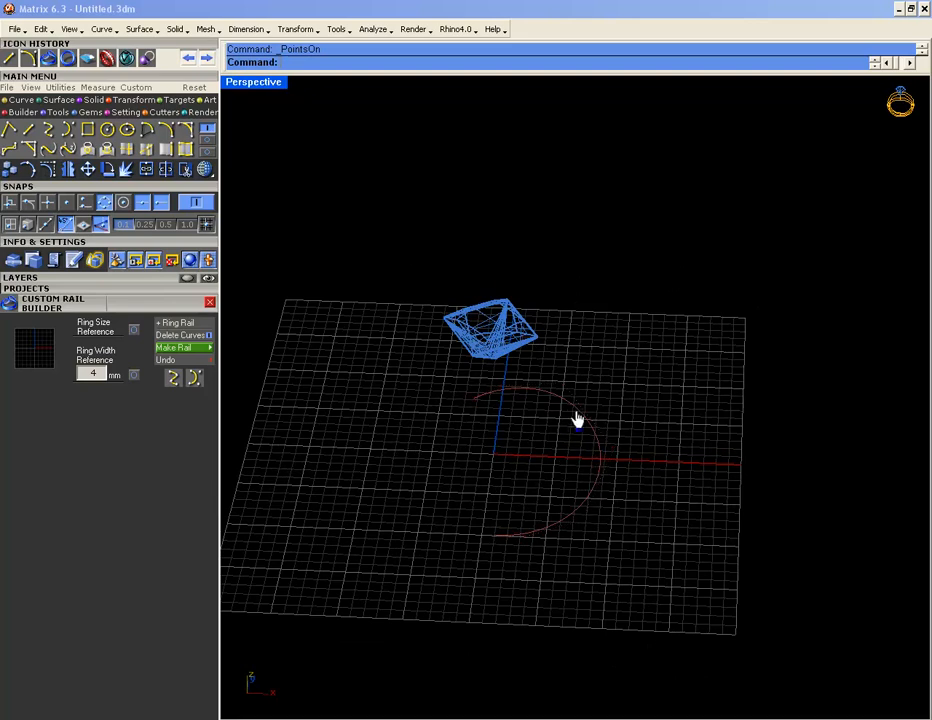
right_click_drag(577, 420, 524, 350)
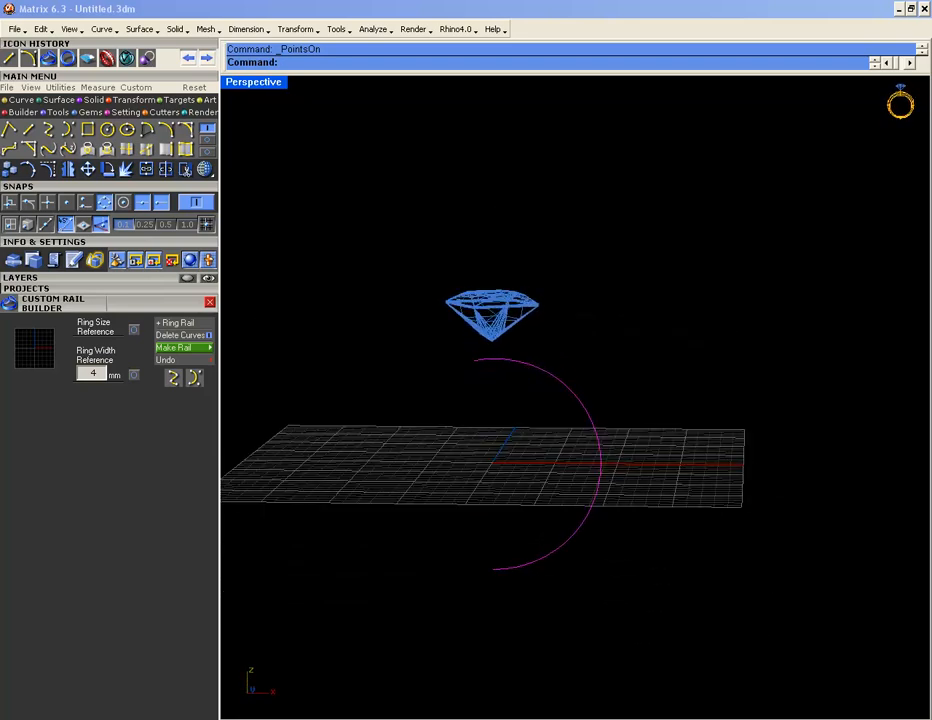
- Select the rail curve and place a half-round profile at its lower end with Profile Placer
double_click(258, 84)
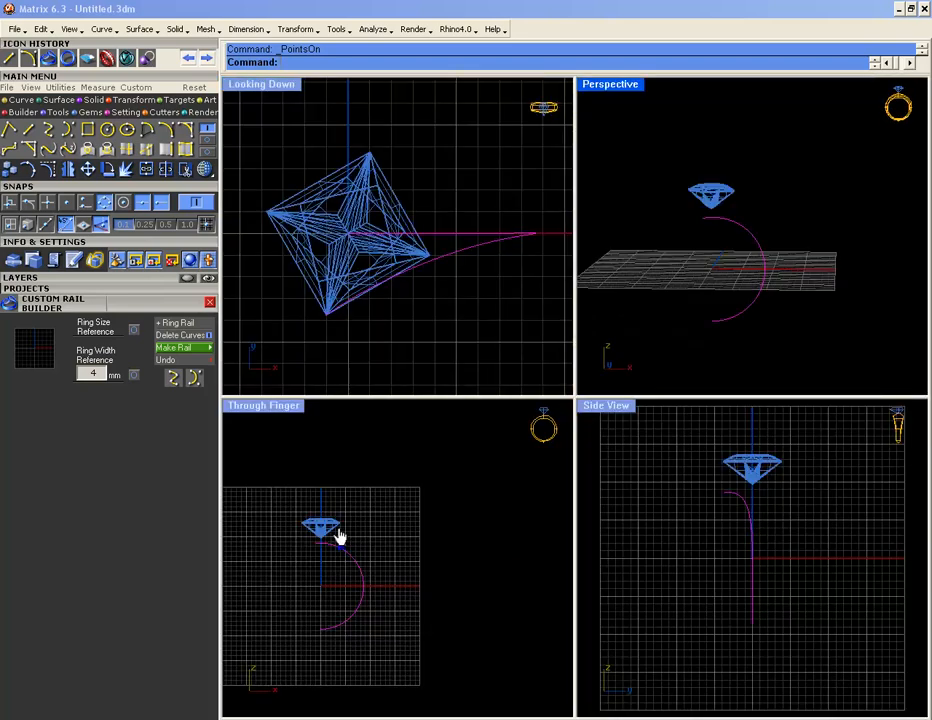
left_click(427, 302)
left_click(473, 245)
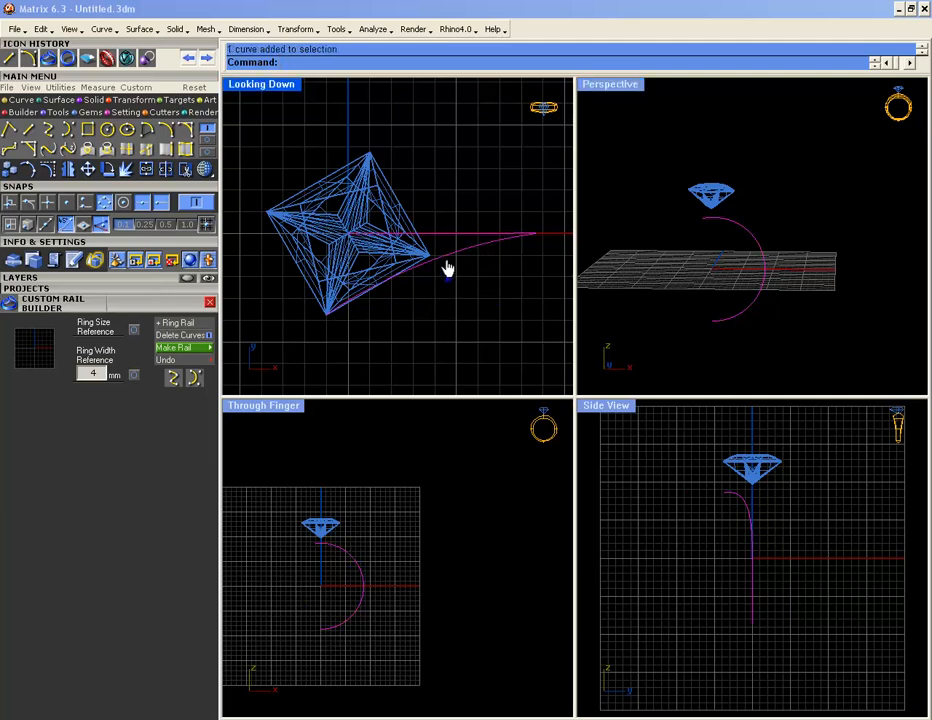
left_click(616, 87)
double_click(612, 85)
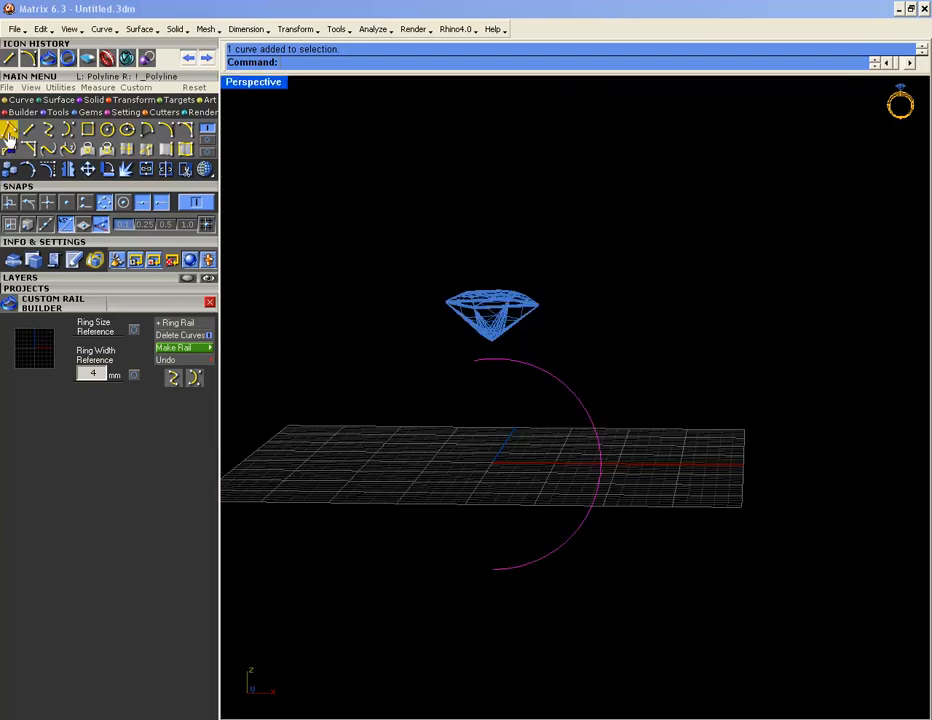
middle_click(510, 505)
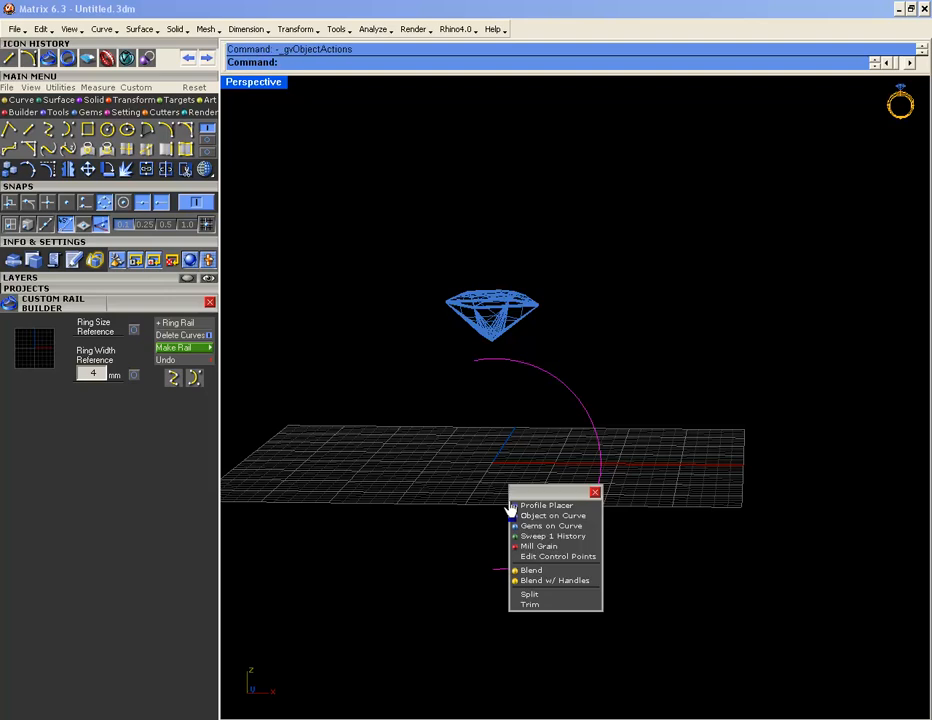
left_click(533, 503)
right_click_drag(572, 484, 508, 441)
left_click_drag(560, 415, 501, 492)
scroll(501, 492, "up", 5)
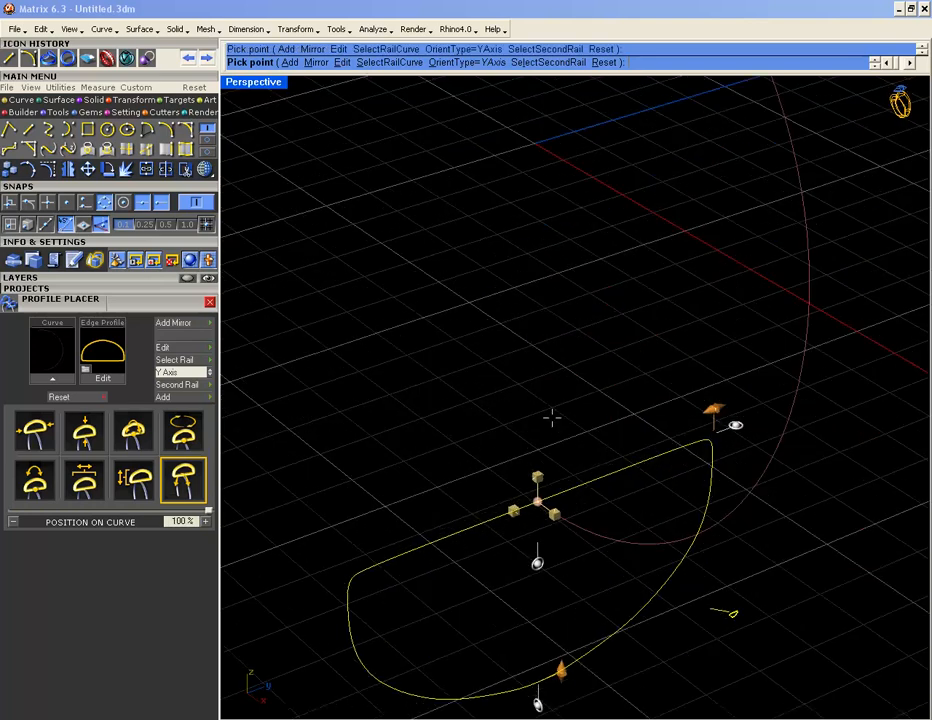
- Set the lower profile's width to 2 mm and try to set its height to 1.5 mm
left_click(712, 410)
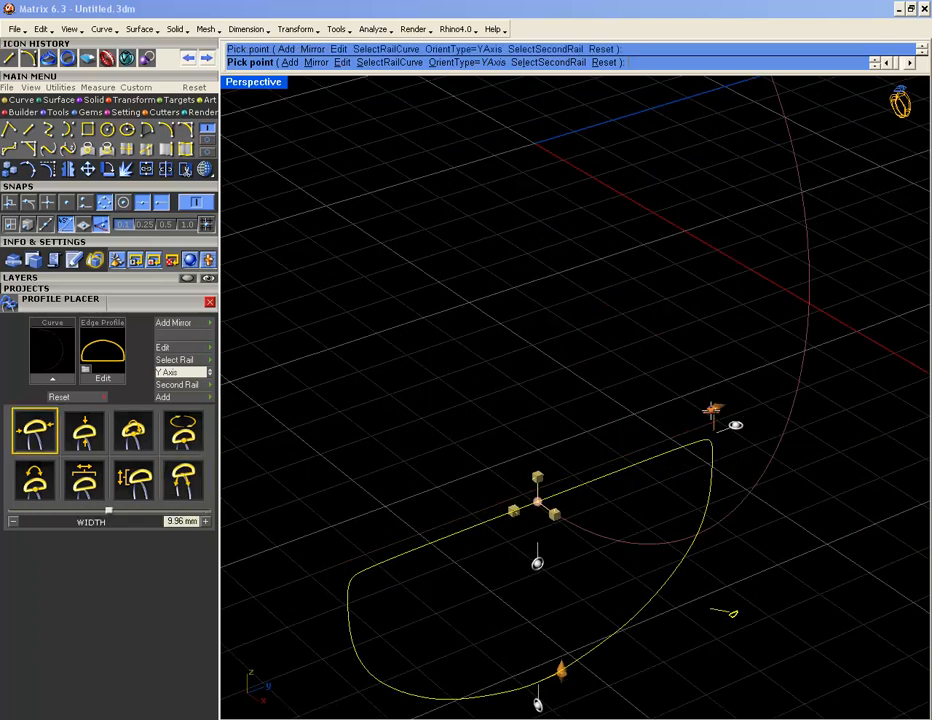
mouse_move(715, 410)
type("2")
key("Return")
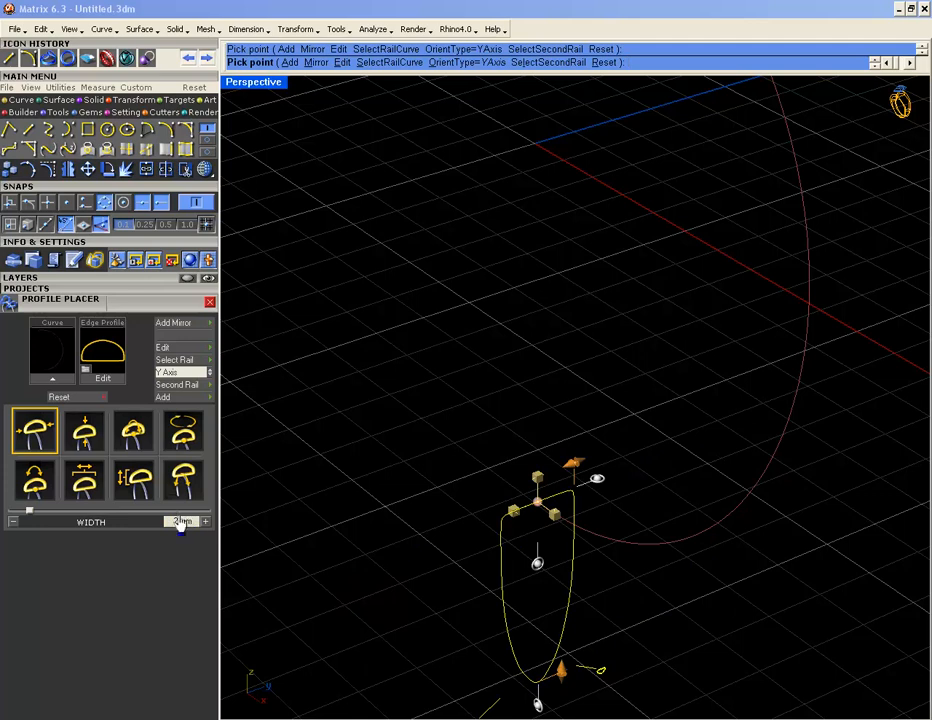
mouse_move(560, 671)
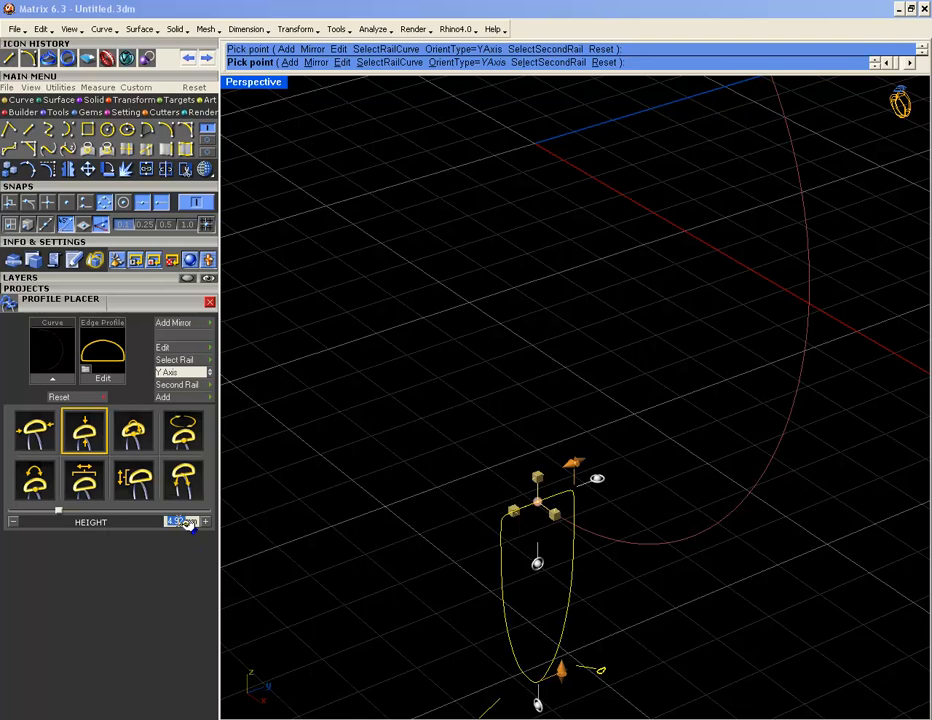
type("1")
key("Return")
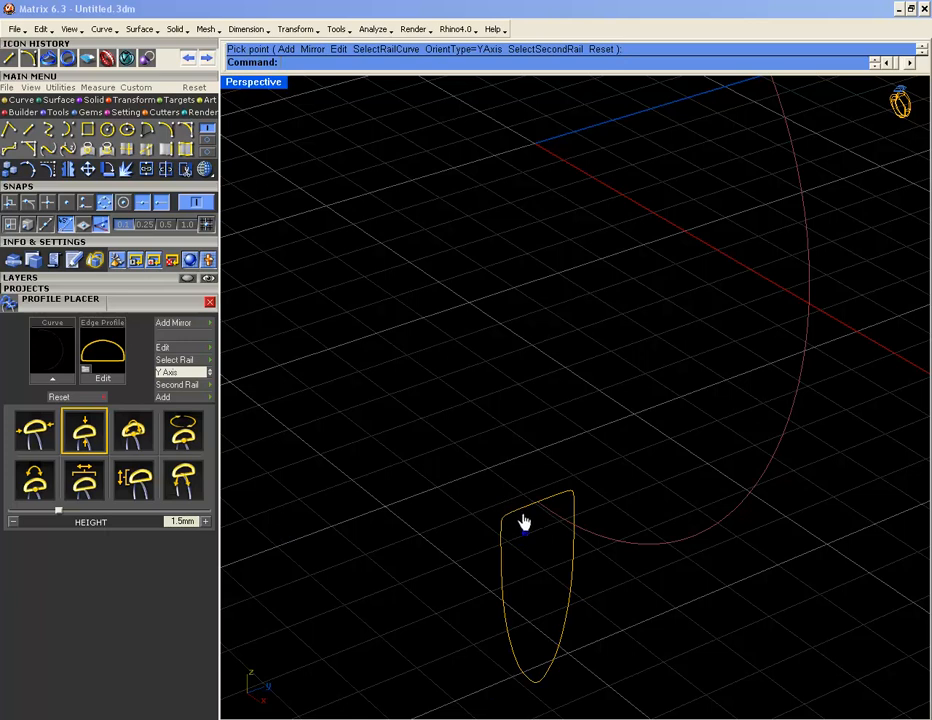
- Edit the lower profile again, setting its height to 1.5 mm and its width to 3 mm
left_click(523, 513)
left_click(523, 519)
left_click(557, 525)
left_click_drag(566, 673, 563, 664)
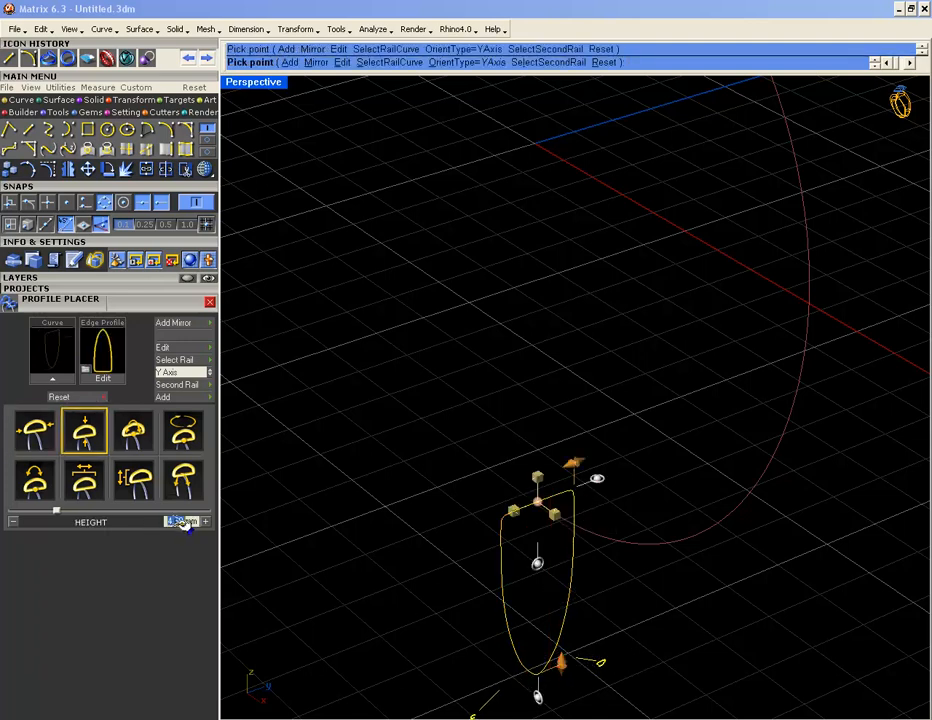
type("1.5")
key("Return")
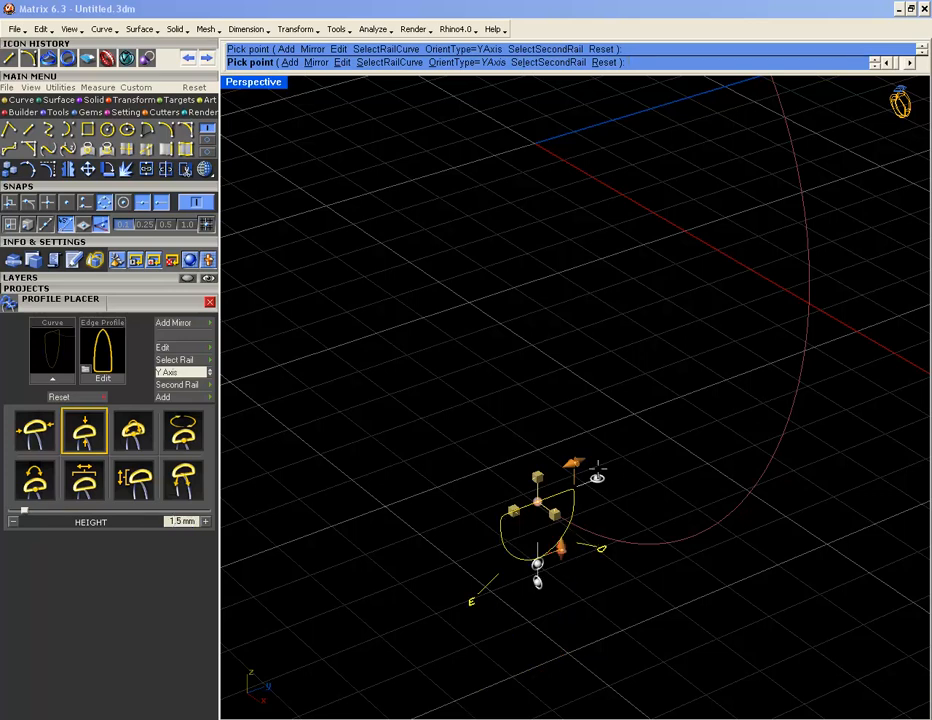
left_click(576, 463)
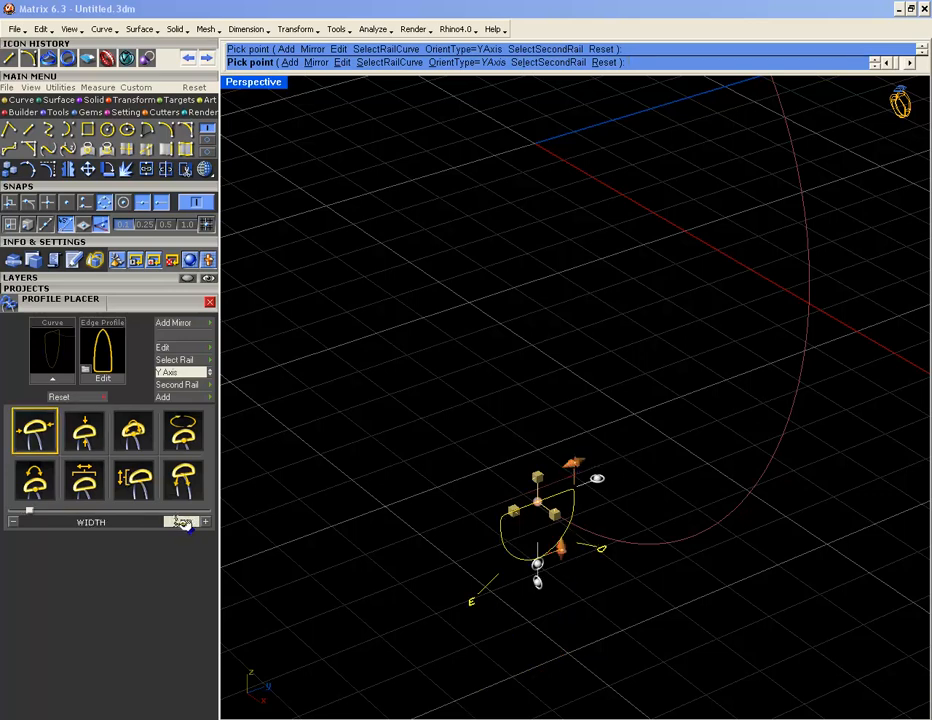
key("Return")
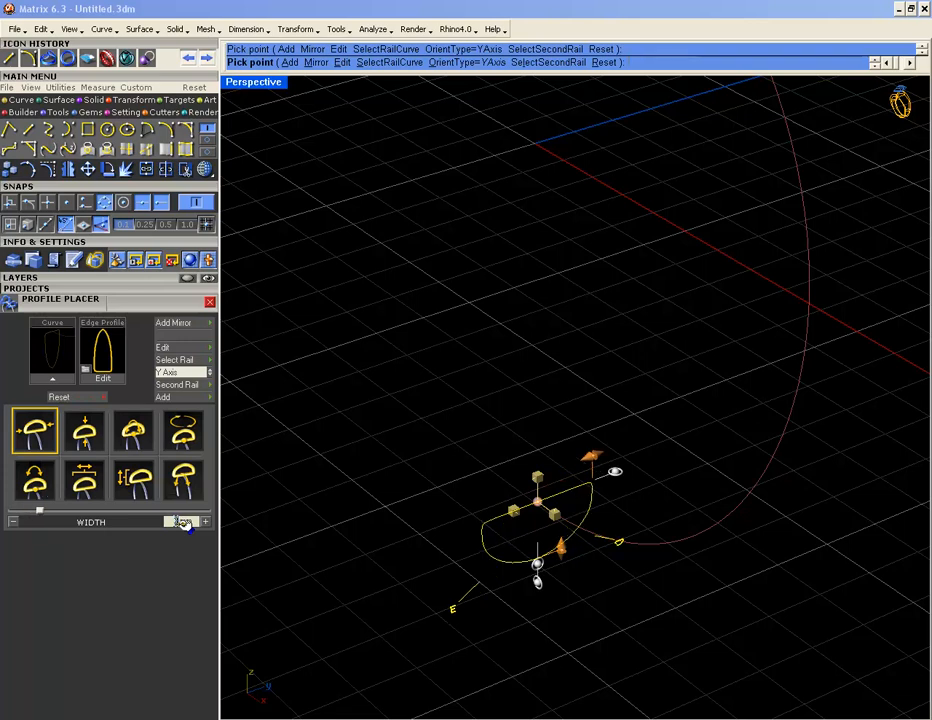
- Add a second profile and slide it up the rail to the side of the ring, at 52.9% along the curve
scroll(507, 520, "down", 3)
right_click_drag(507, 520, 547, 530)
left_click(286, 66)
left_click_drag(543, 508, 636, 415)
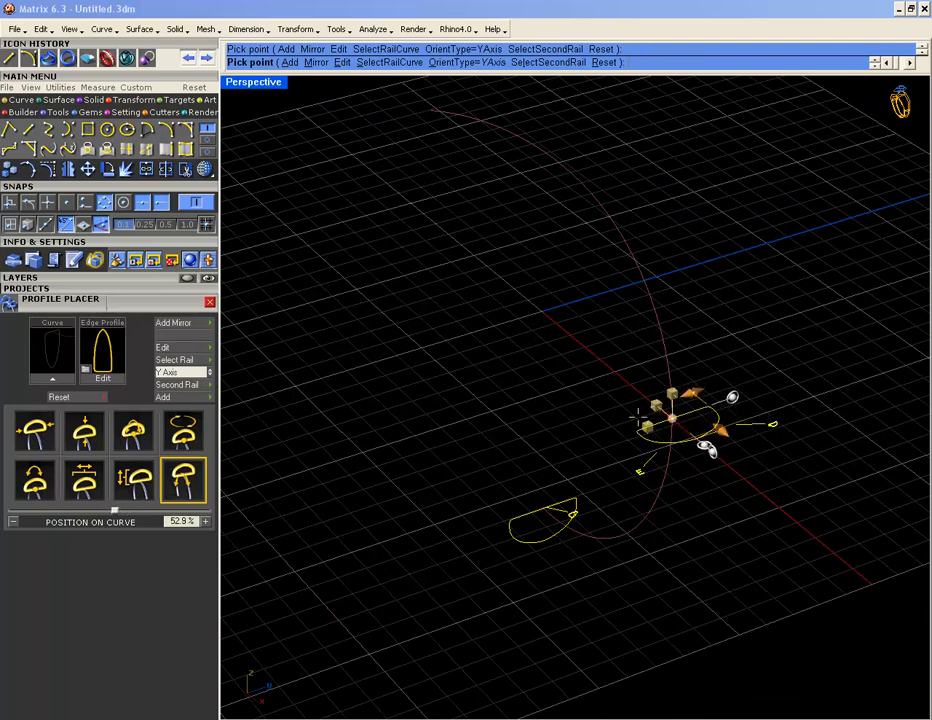
double_click(280, 88)
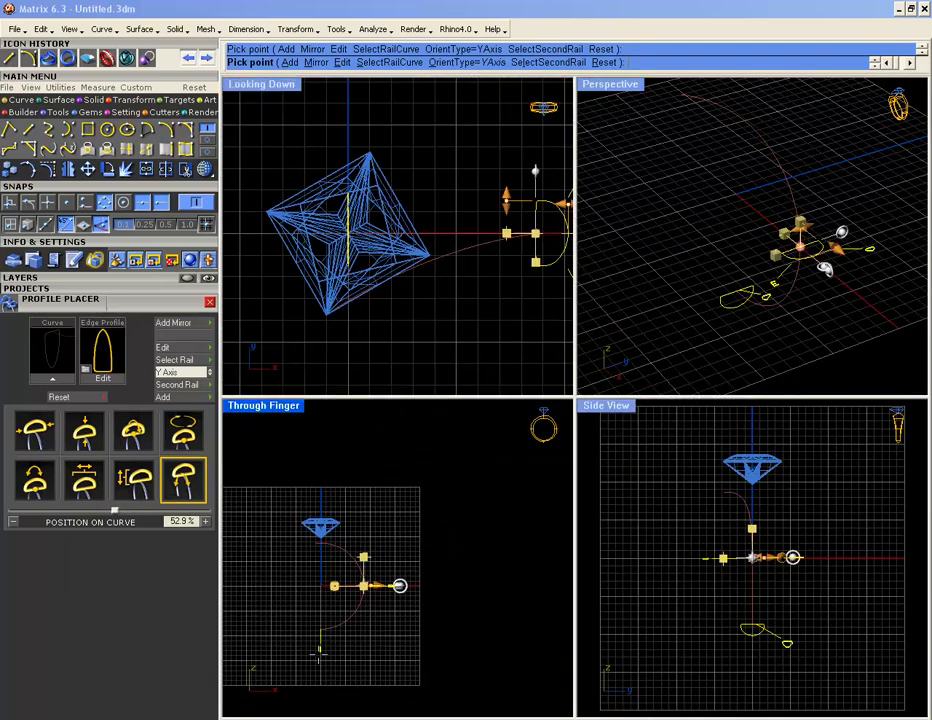
scroll(366, 626, "up", 6)
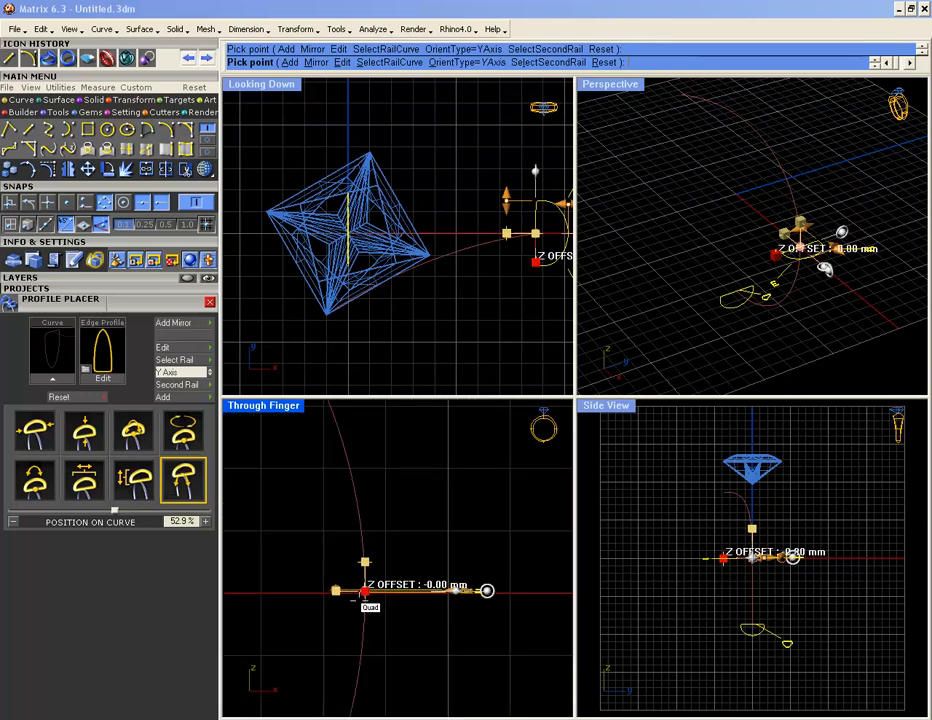
double_click(626, 88)
right_click_drag(652, 432, 645, 482)
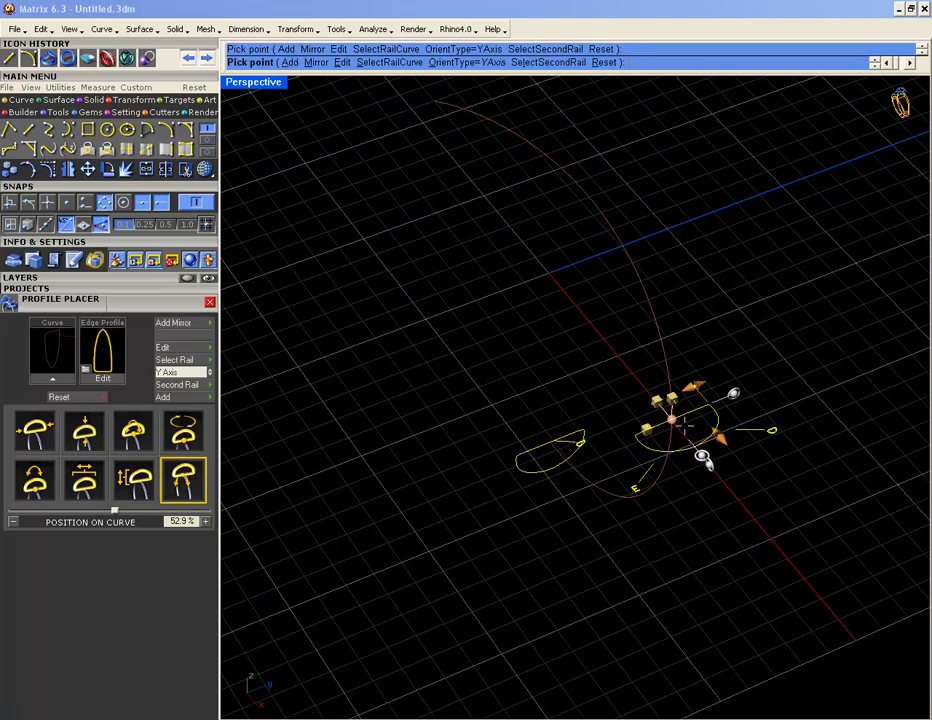
- Add a third profile and slide it to the upper end of the rail beside the gem, at 0% along the curve
left_click(290, 63)
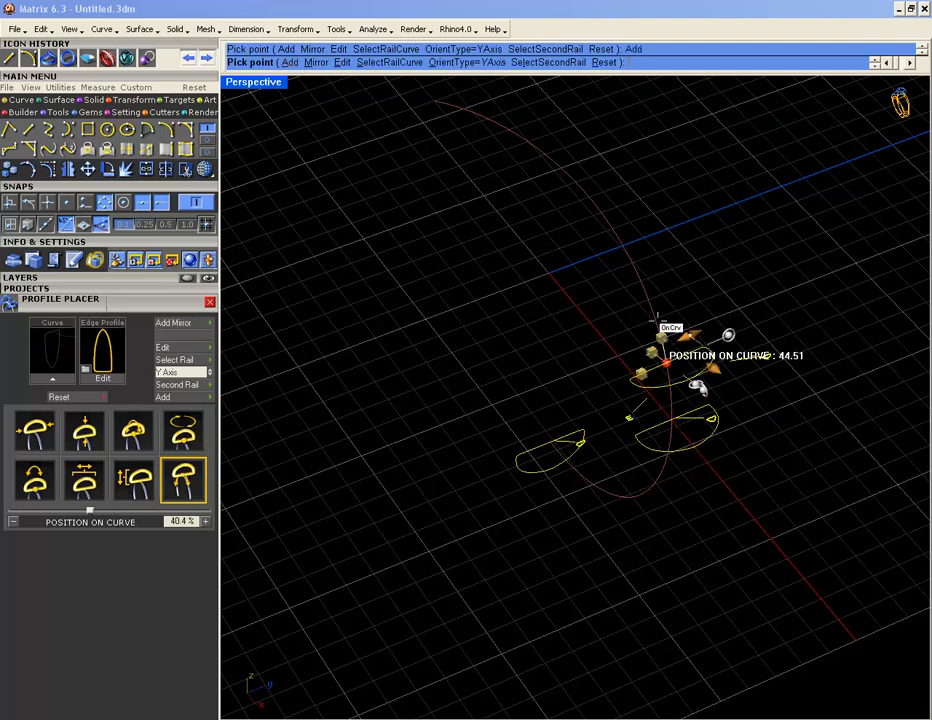
left_click(430, 103)
scroll(568, 383, "down", 4)
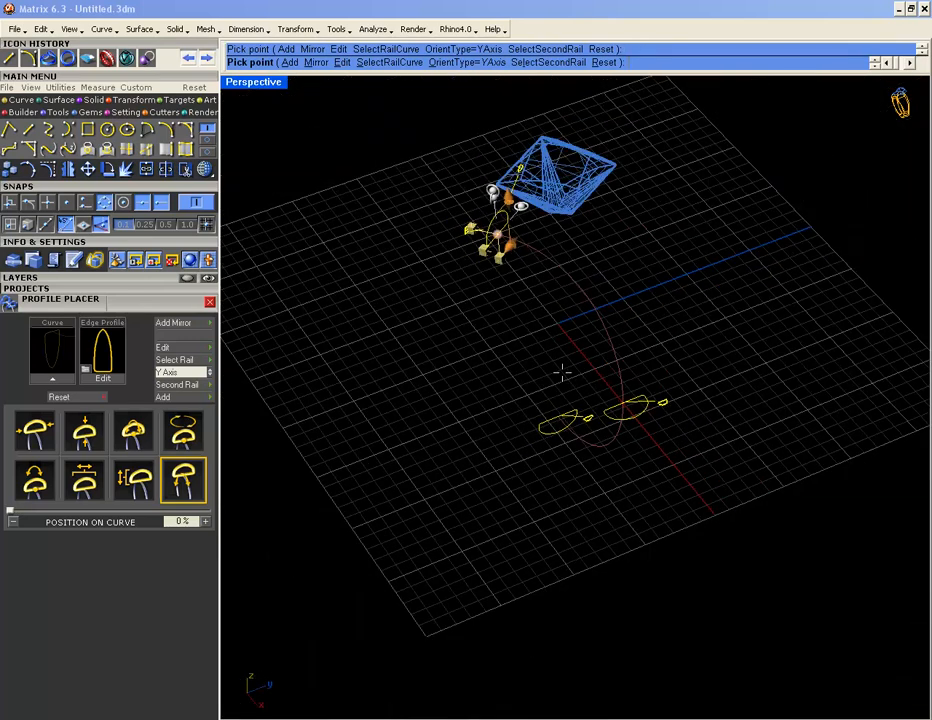
right_click_drag(568, 383, 505, 250)
scroll(606, 243, "up", 6)
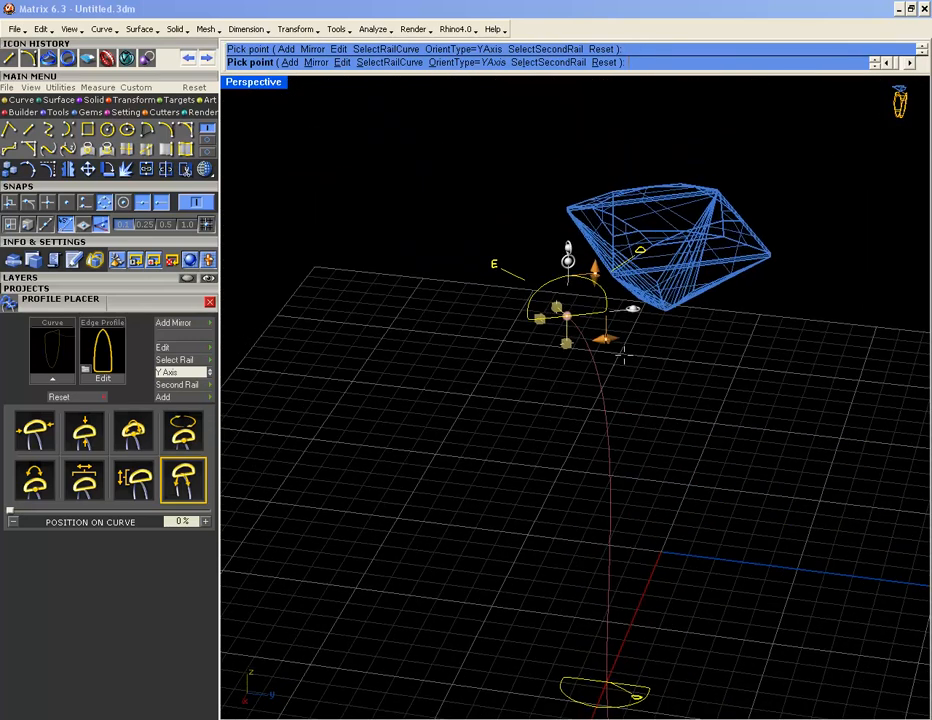
scroll(606, 243, "up", 1)
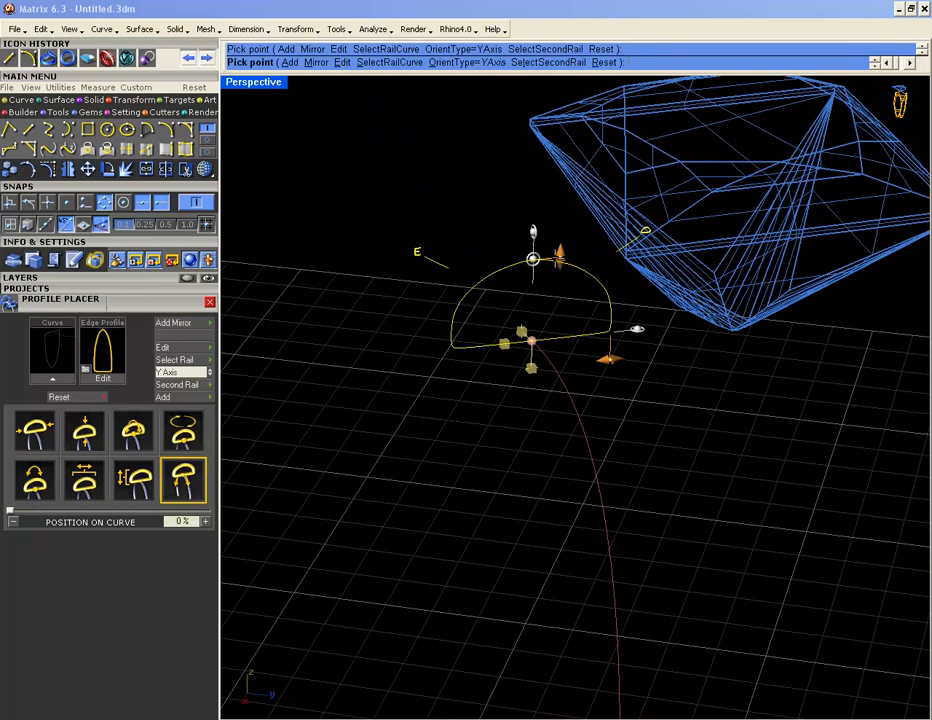
- Reshape the upper profile taller and narrower, and offset it in X by -0.75 mm beside the gem
left_click_drag(560, 257, 561, 92)
mouse_move(680, 371)
right_mouse_down()
mouse_move(706, 373)
mouse_move(672, 381)
right_mouse_up()
left_click_drag(666, 382, 590, 384)
right_click_drag(524, 354, 355, 358)
left_click_drag(403, 335, 324, 366)
right_click_drag(385, 369, 880, 235)
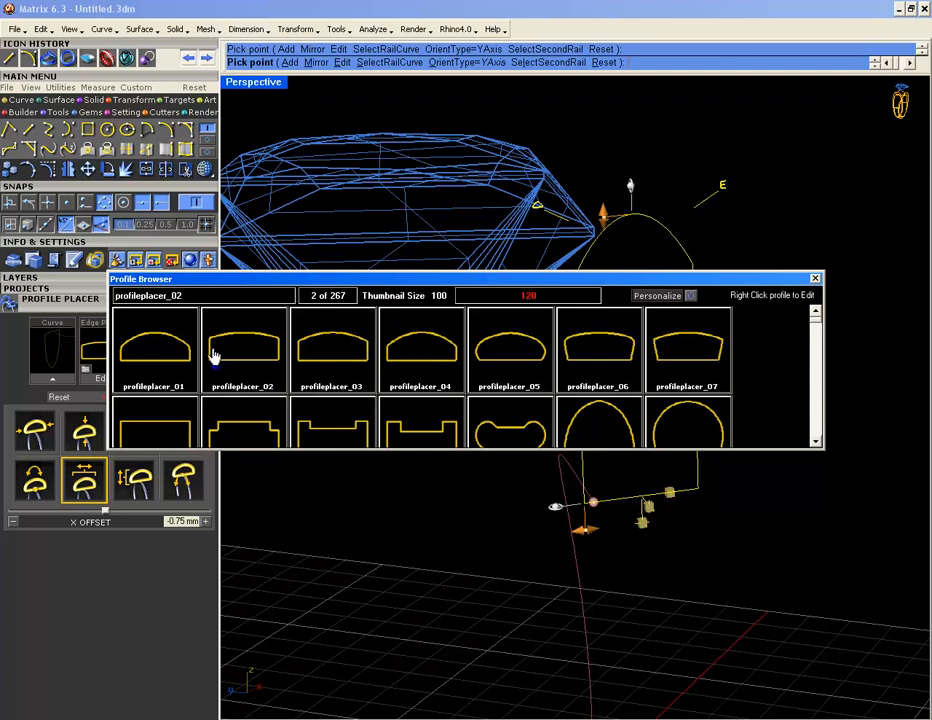
- Swap the upper profile for a straight-sided, slightly domed library shape and raise its height to 5.45 mm
left_click(310, 357)
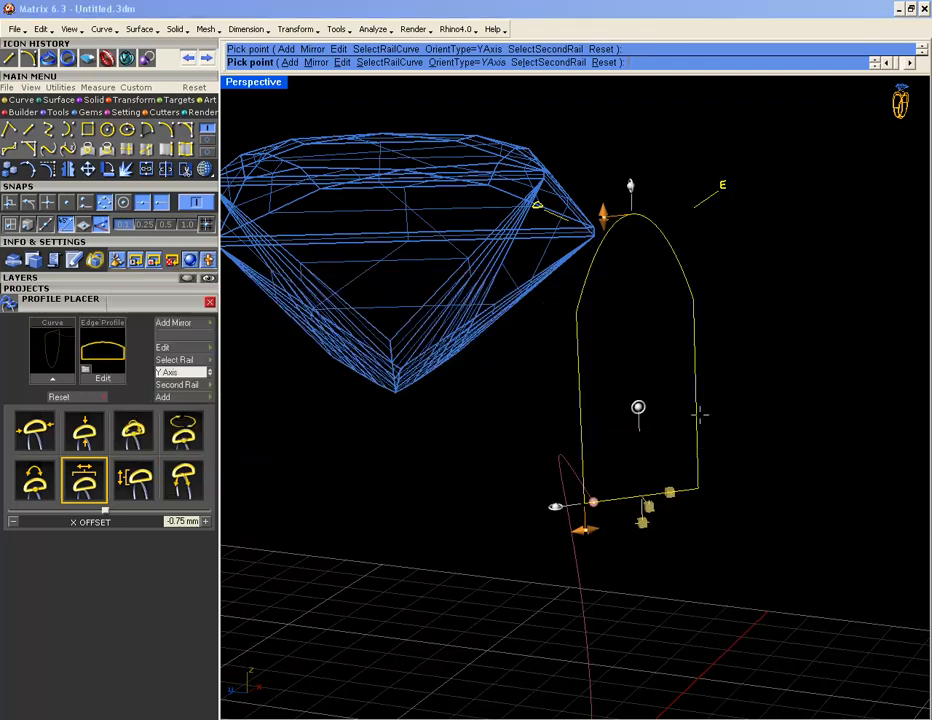
left_click_drag(603, 214, 600, 146)
right_click_drag(620, 383, 589, 441)
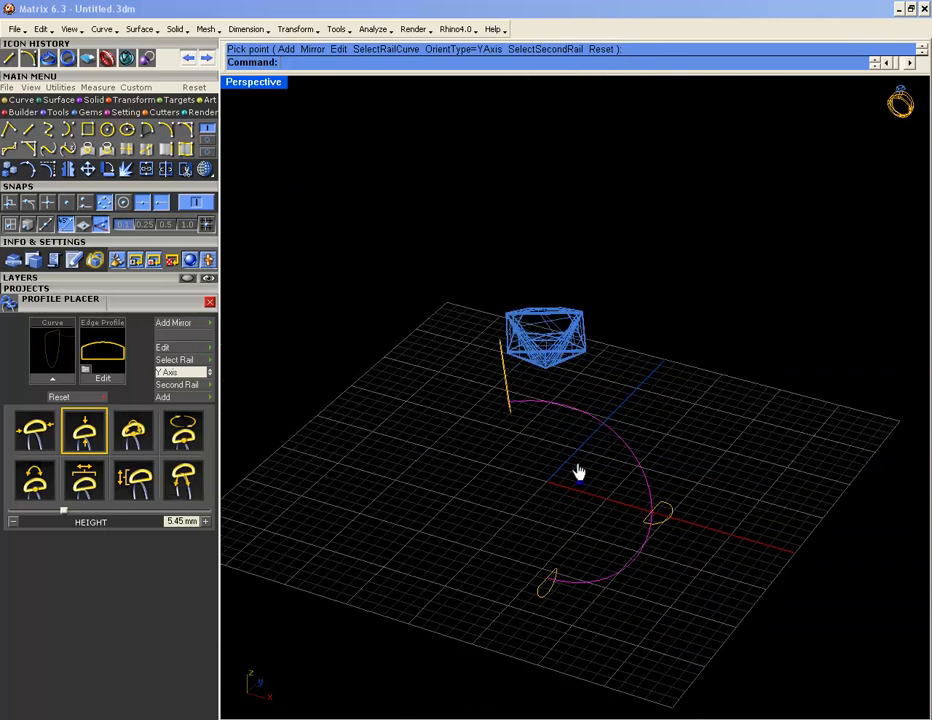
- Try a Sweep 1 History along the rail curve and undo the resulting surface
middle_click(577, 474)
left_click(610, 502)
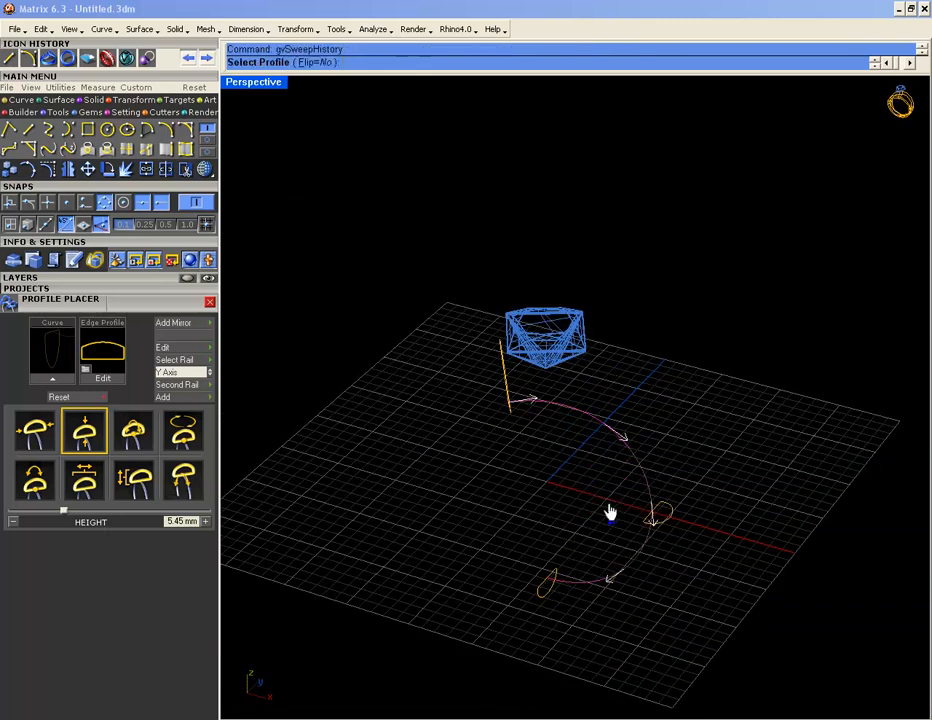
left_click(514, 404)
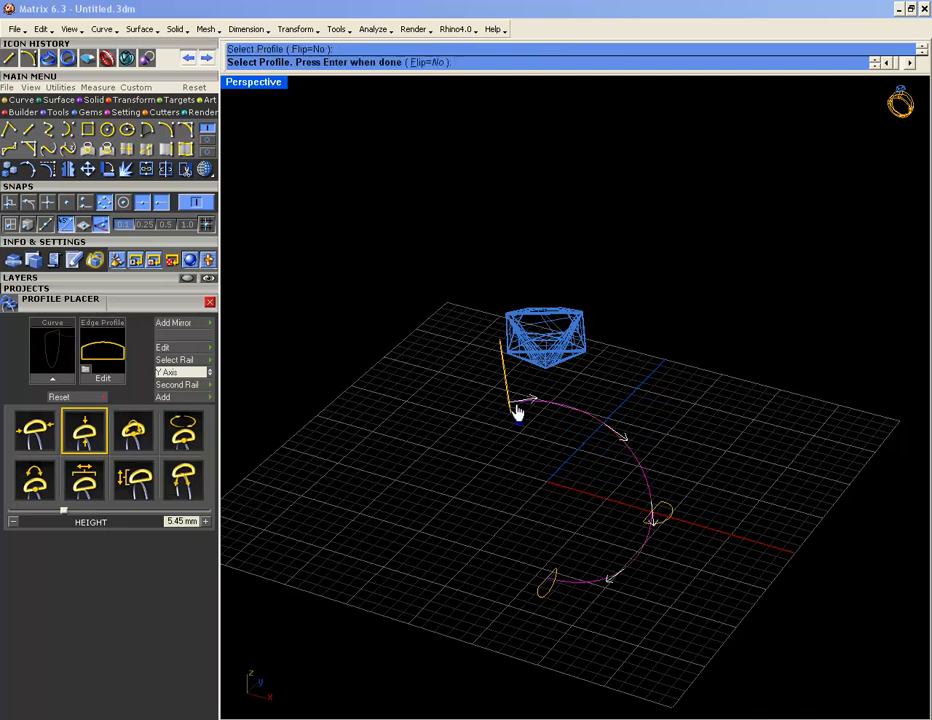
scroll(564, 437, "up", 5)
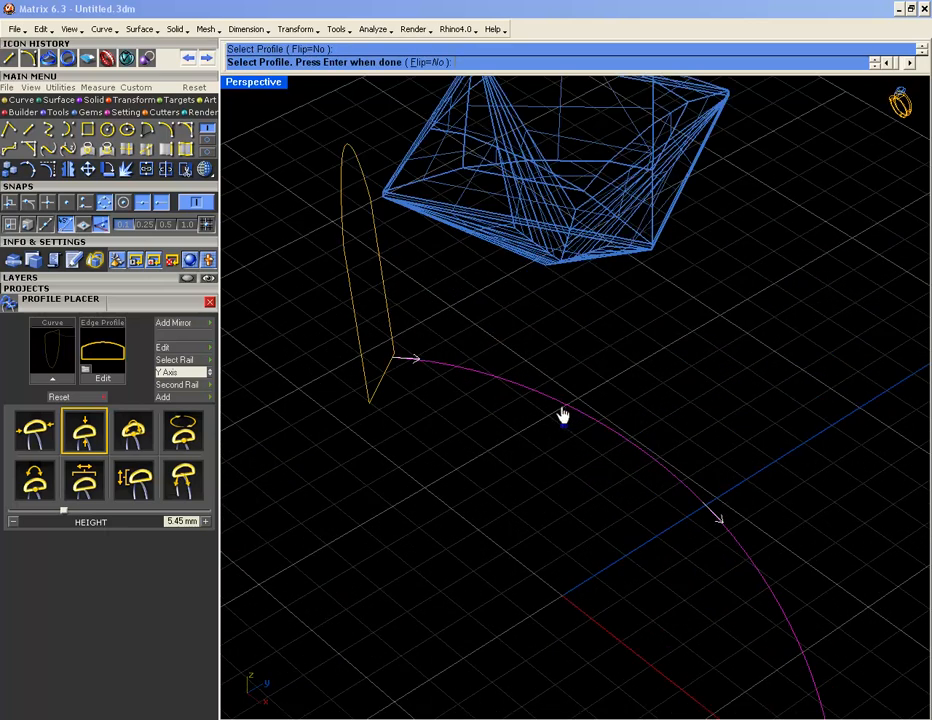
key("Return")
scroll(547, 427, "down", 5)
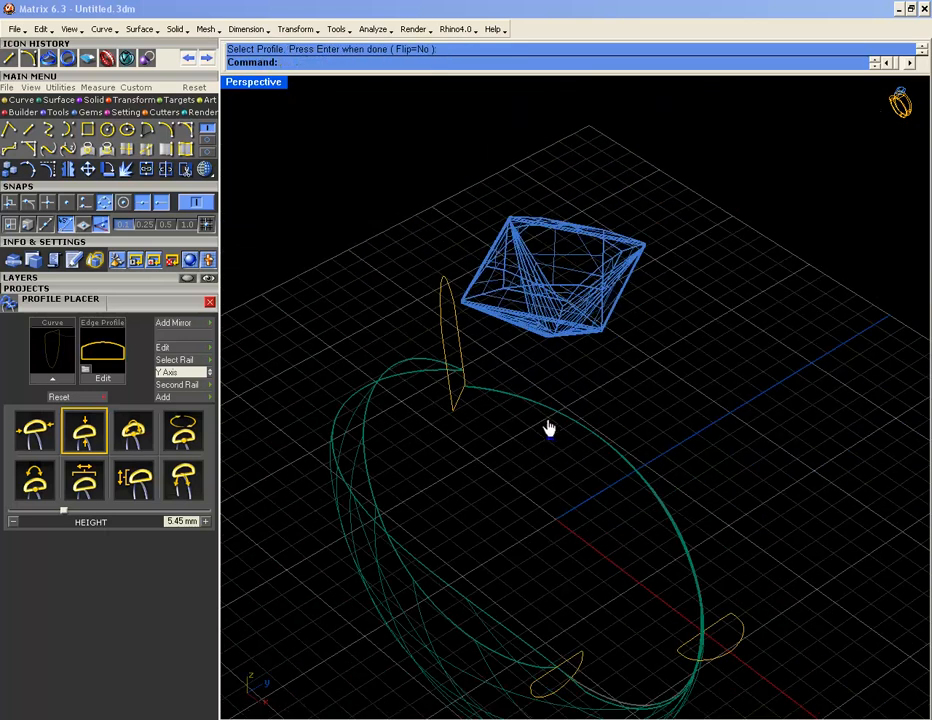
key("ctrl+z")
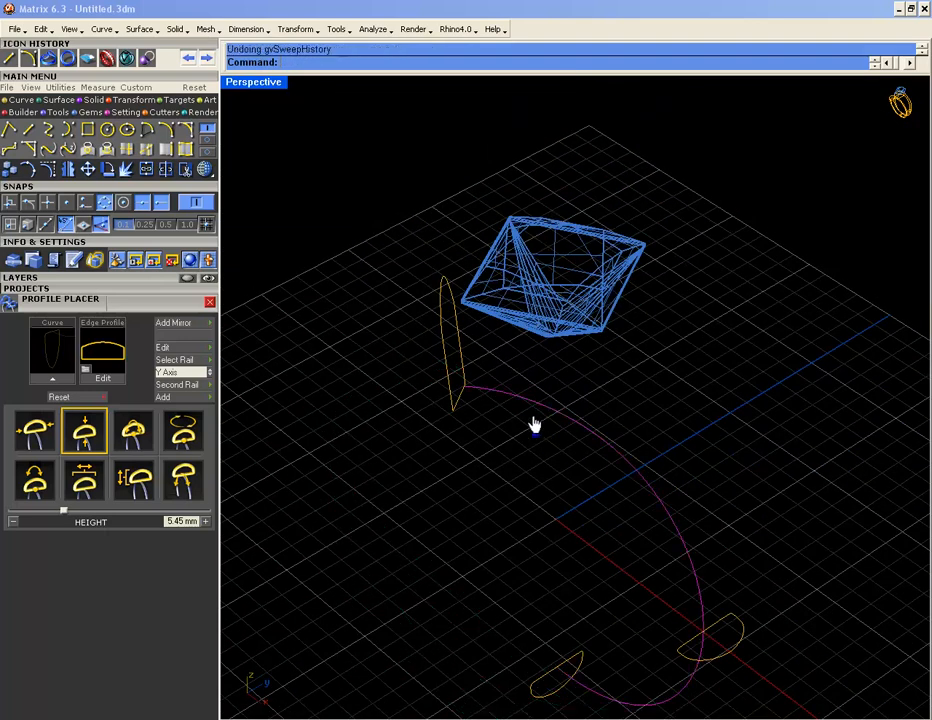
- Sweep the upper, side and lower profiles along the rail curve with Sweep 1 History
middle_click(524, 430)
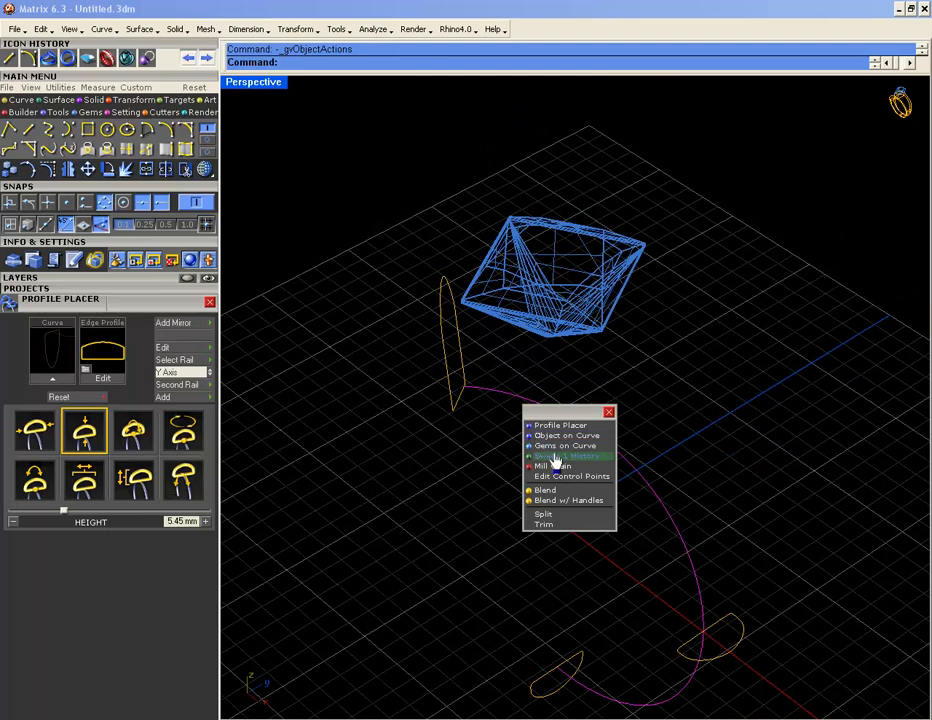
left_click(555, 457)
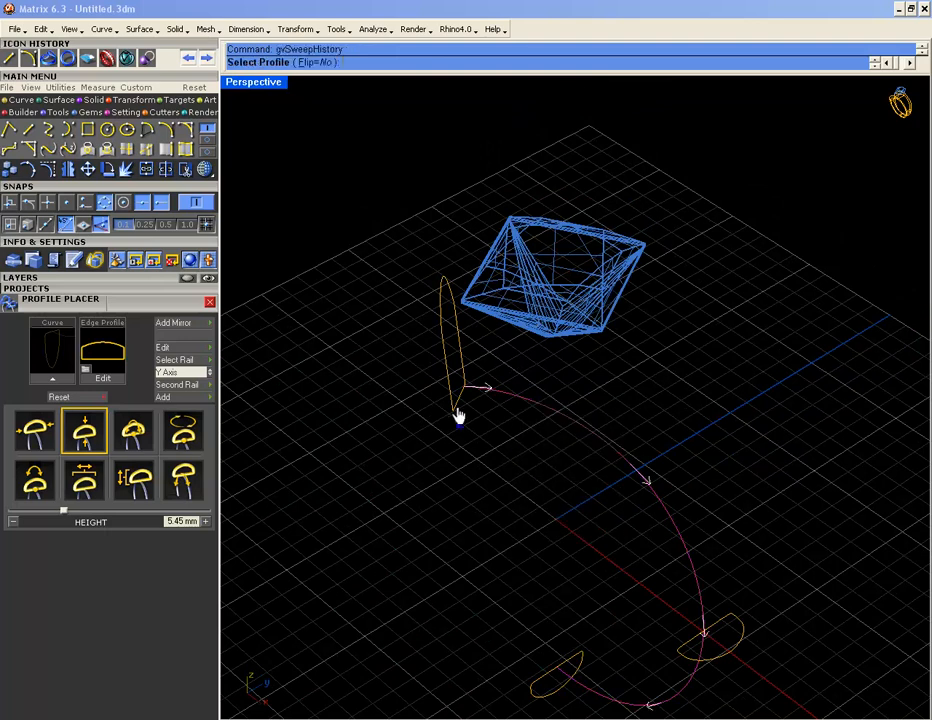
left_click(457, 413)
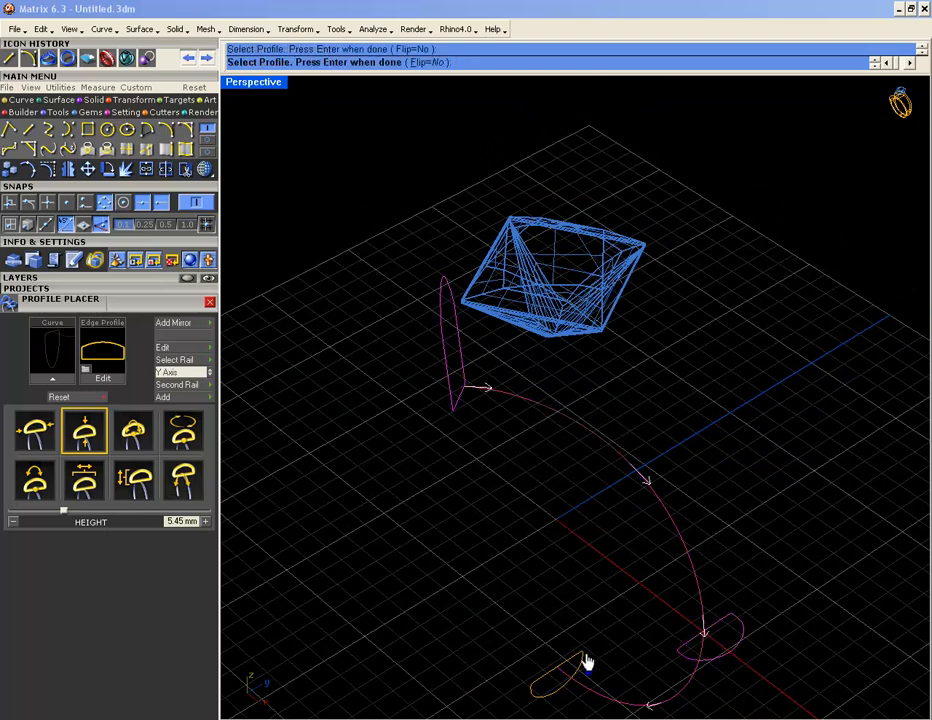
key("Return")
right_click_drag(614, 582, 644, 630)
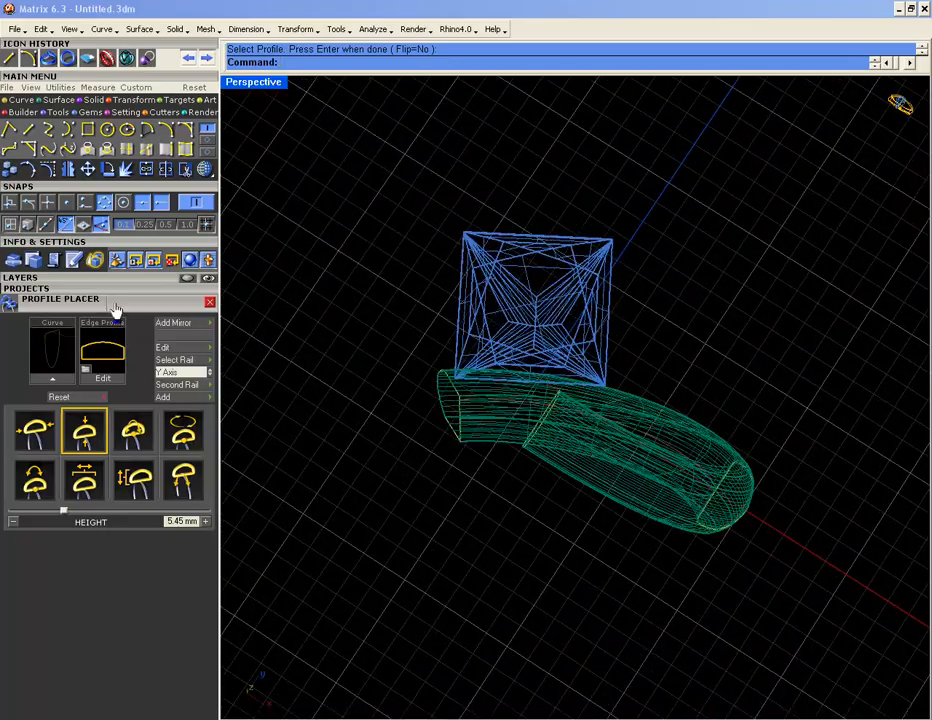
- Examine how the swept band fits against the gem and undo the sweep
left_click(204, 170)
right_click_drag(493, 410, 540, 347)
left_click(205, 169)
scroll(632, 394, "up", 3)
key("ctrl+z")
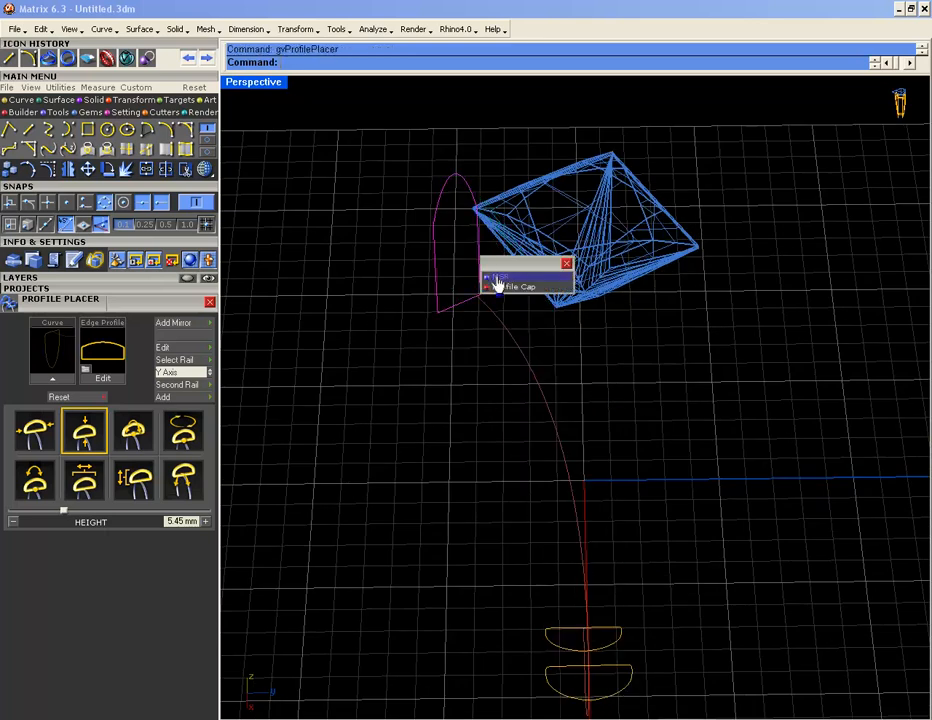
- Roll the upper profile to -7.7° and tilt it 4.2° so its side follows the gem's corner
left_click(498, 278)
right_click_drag(499, 345, 441, 326)
left_click_drag(517, 242, 509, 244)
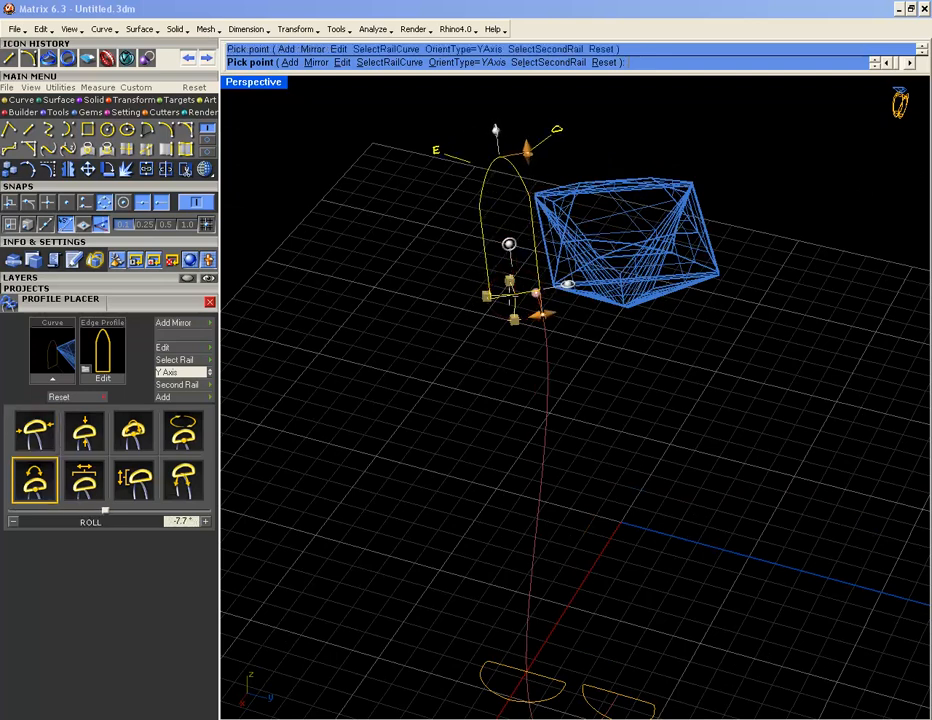
left_click_drag(513, 318, 521, 318)
right_click_drag(497, 316, 697, 254)
mouse_move(388, 198)
left_click_drag(388, 198, 402, 199)
right_click_drag(557, 393, 476, 373)
right_click(456, 470)
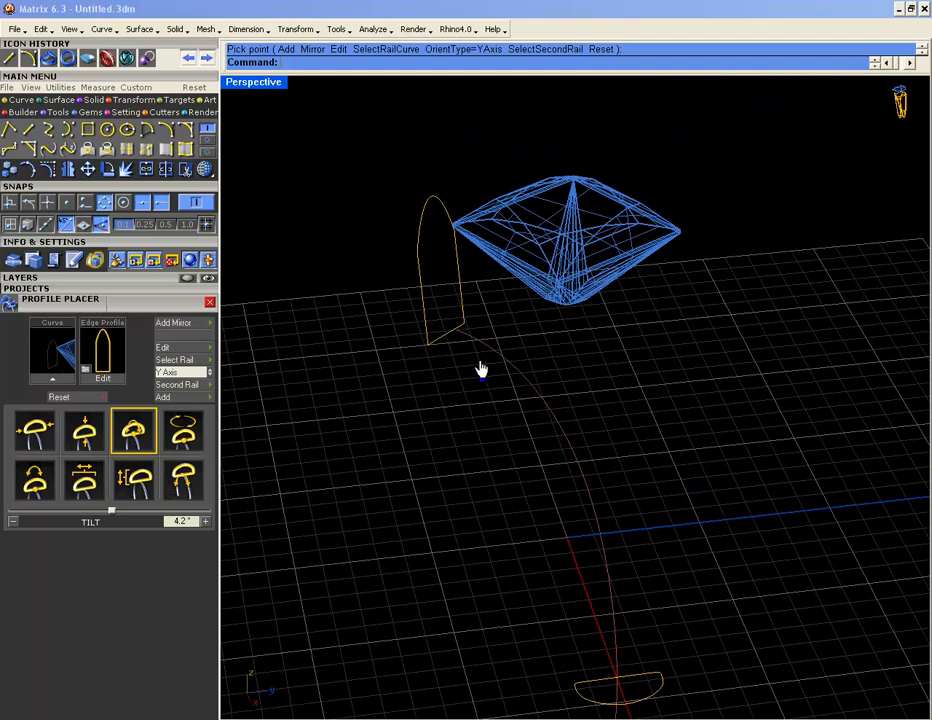
- Sweep the re-angled upper, side and lower profiles along the rail curve with Sweep 1 History
left_click(470, 353)
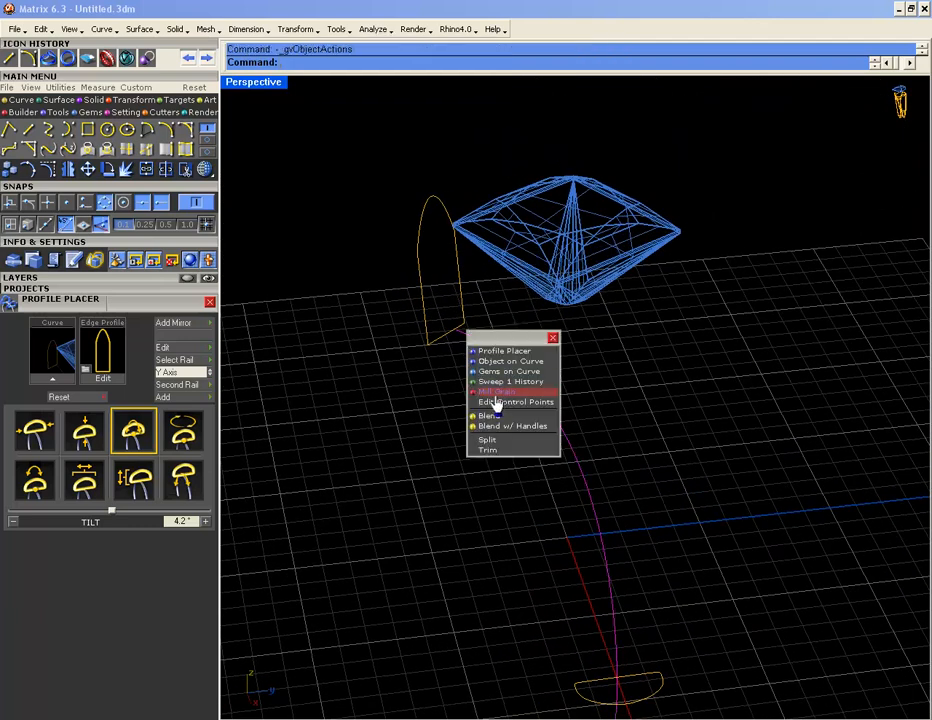
left_click(495, 383)
left_click(455, 343)
left_click(645, 674)
scroll(622, 447, "down", 4)
key("Return")
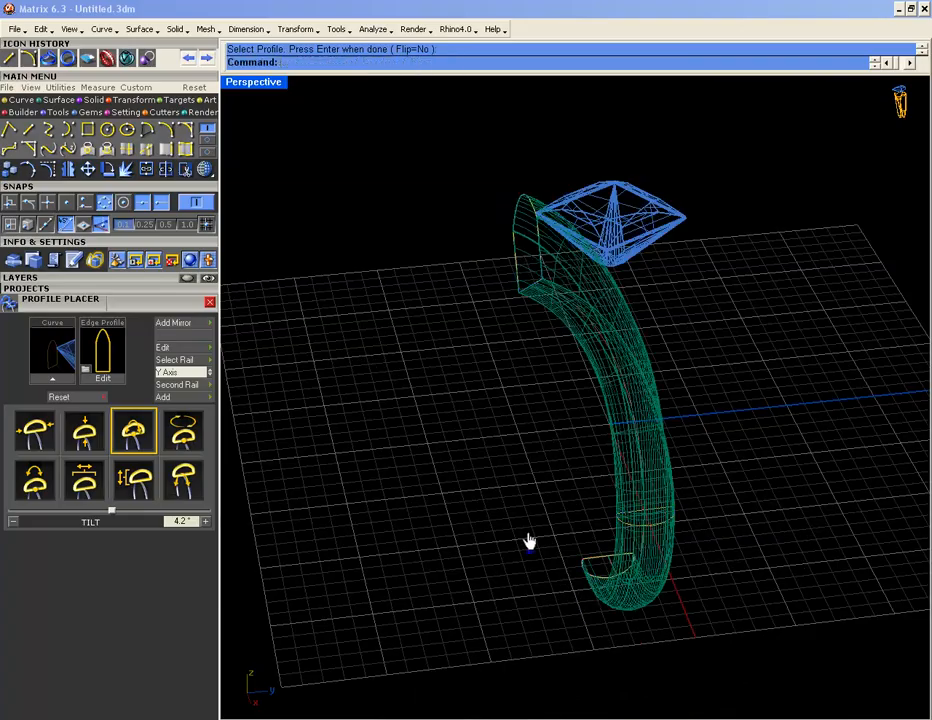
- Close the band's upper end with an outward Profile Cap of about -0.43 and join the cap to the band
right_click_drag(528, 541, 570, 308)
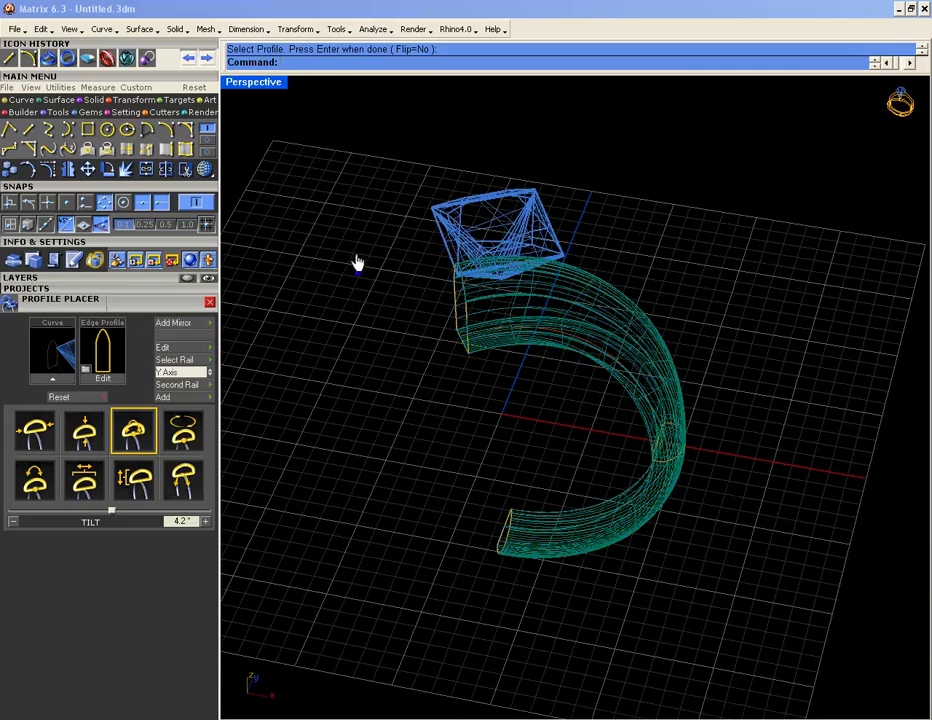
scroll(468, 335, "up", 3)
left_click(480, 340)
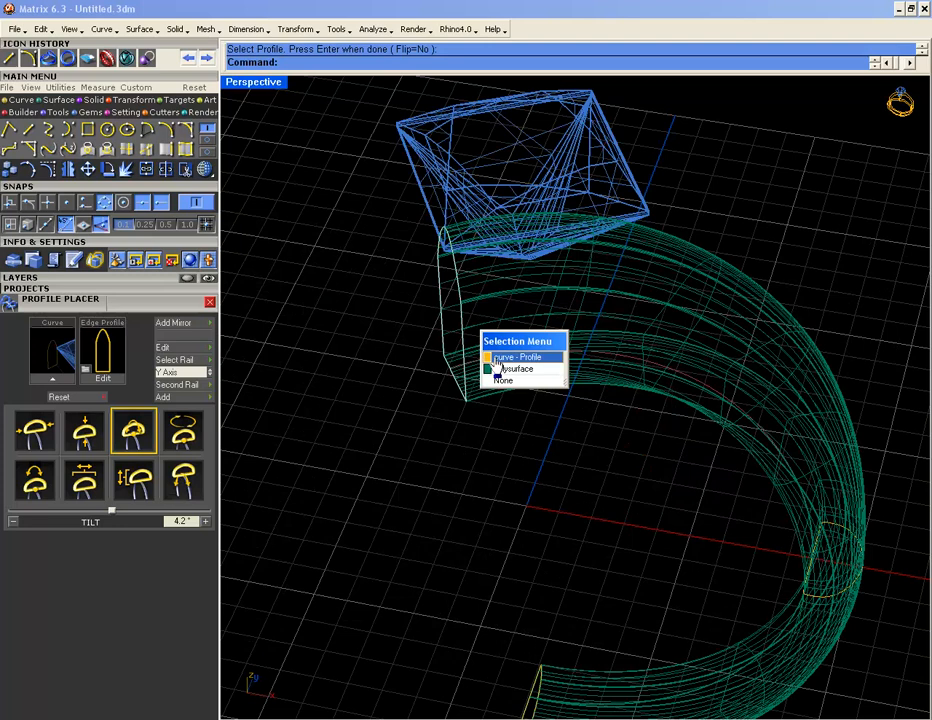
left_click(495, 358)
left_click(495, 366)
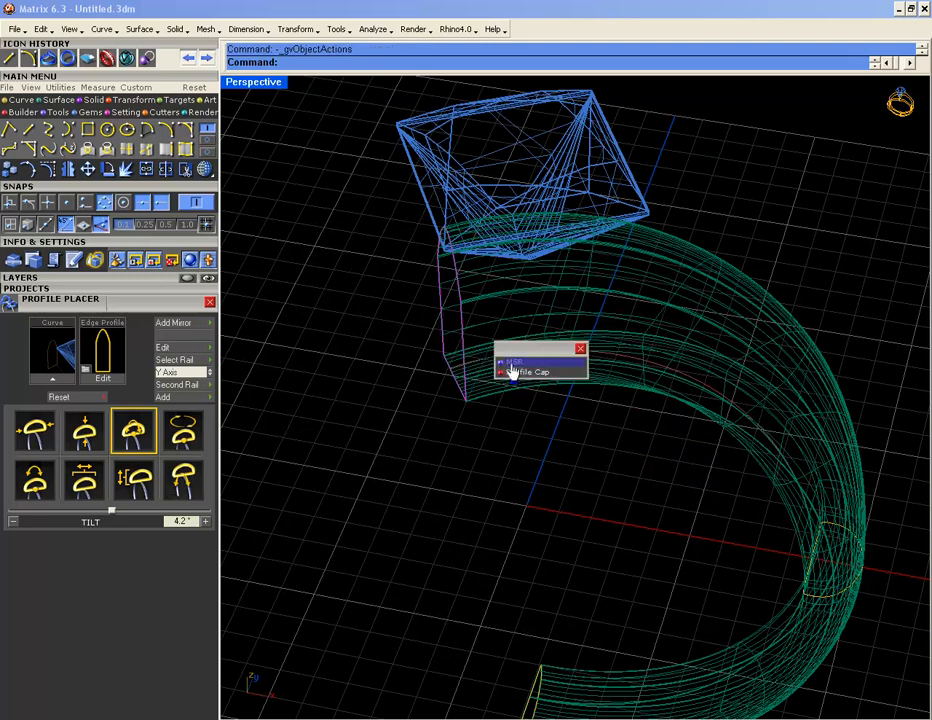
left_click(514, 372)
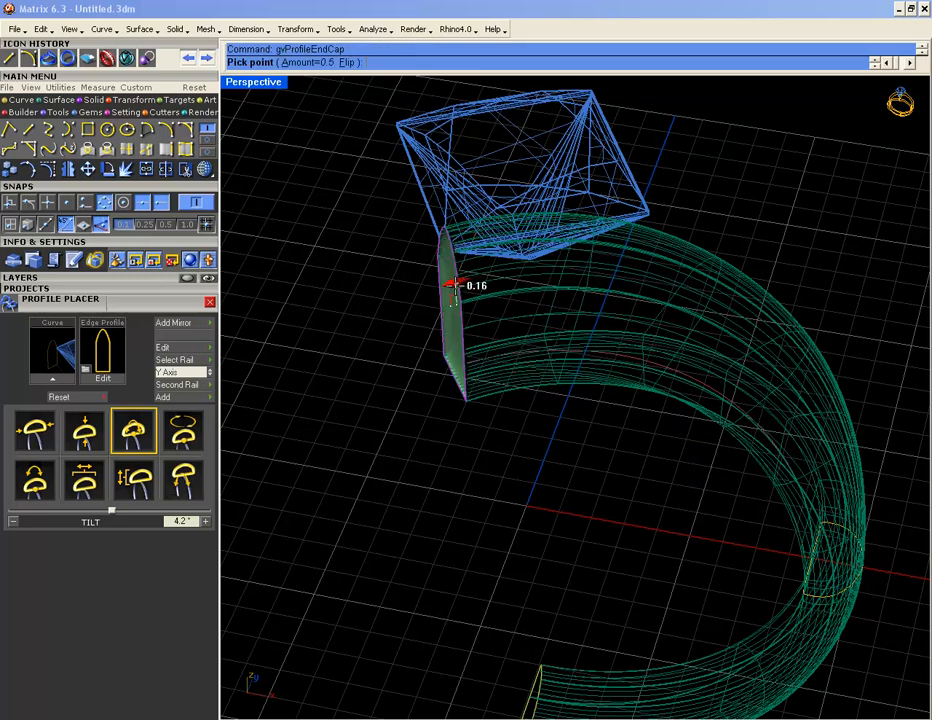
left_click(433, 291)
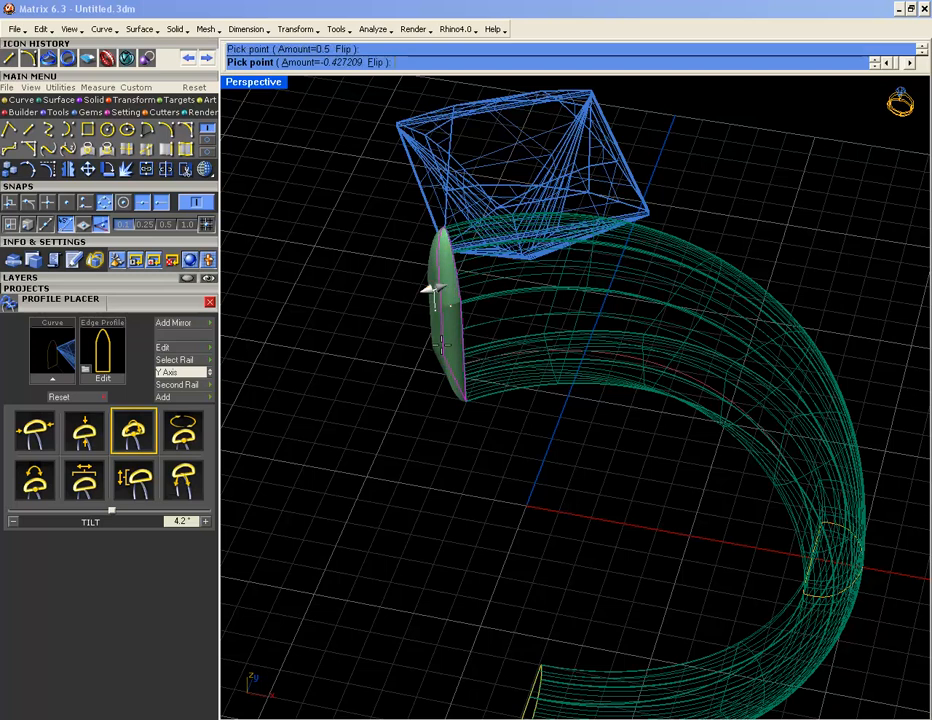
right_click_drag(441, 352, 464, 298)
left_click(469, 299)
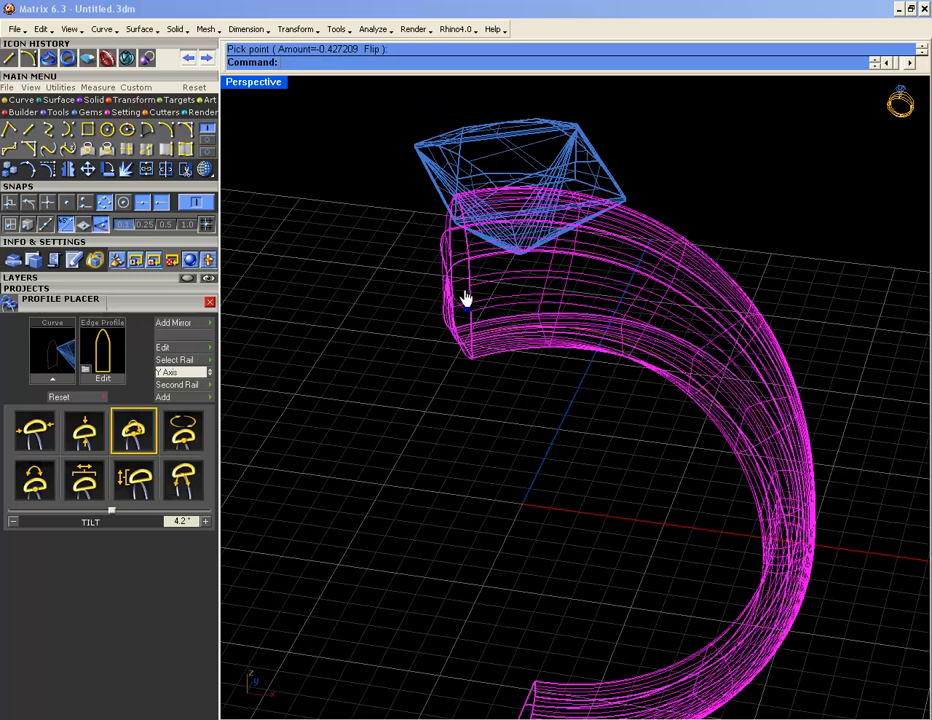
left_click(147, 172)
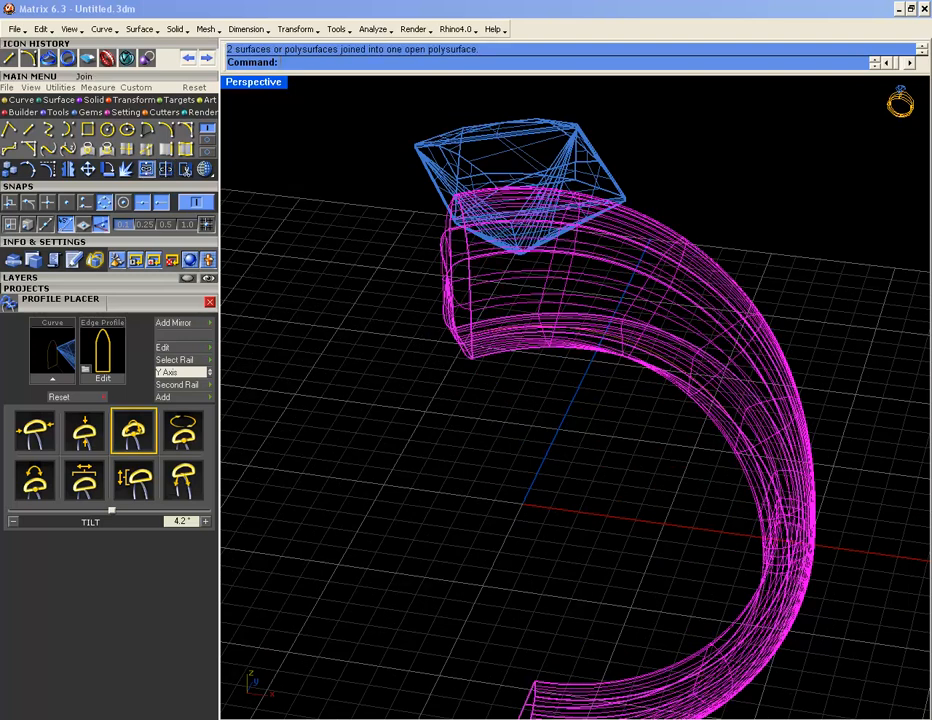
- Polar-array the capped half band around the origin with 2 items over 360°
scroll(446, 312, "down", 5)
right_click_drag(443, 318, 438, 383, "shift")
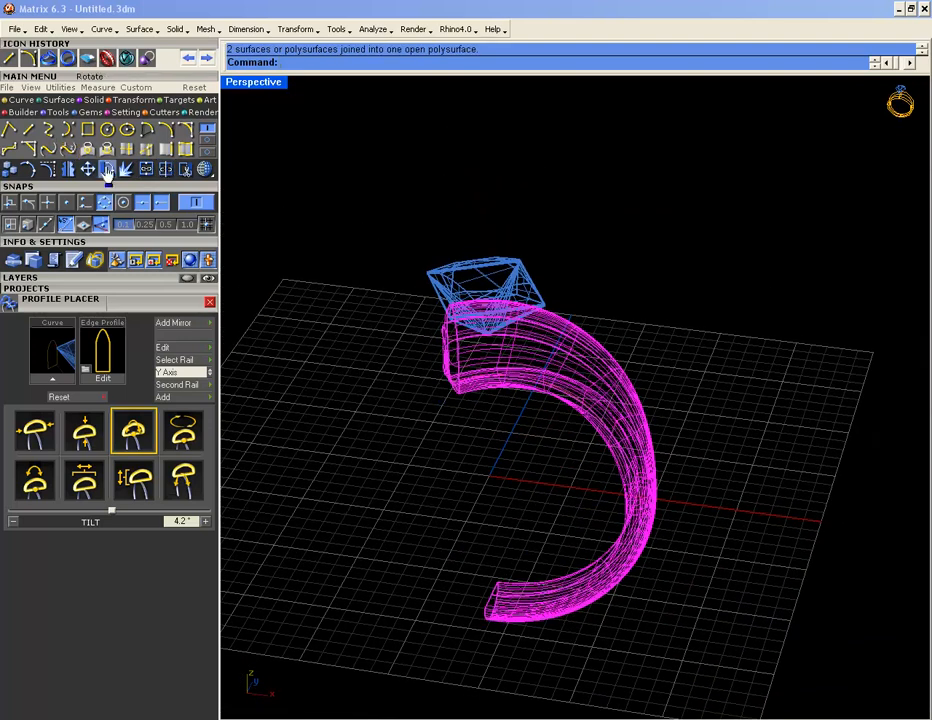
left_click(115, 101)
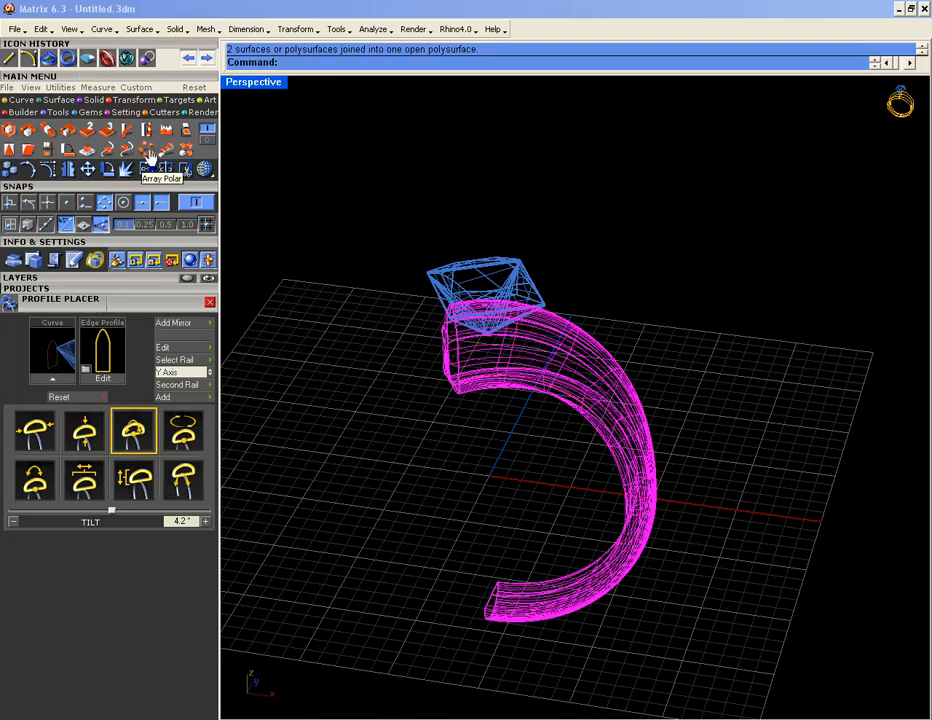
left_click(147, 155)
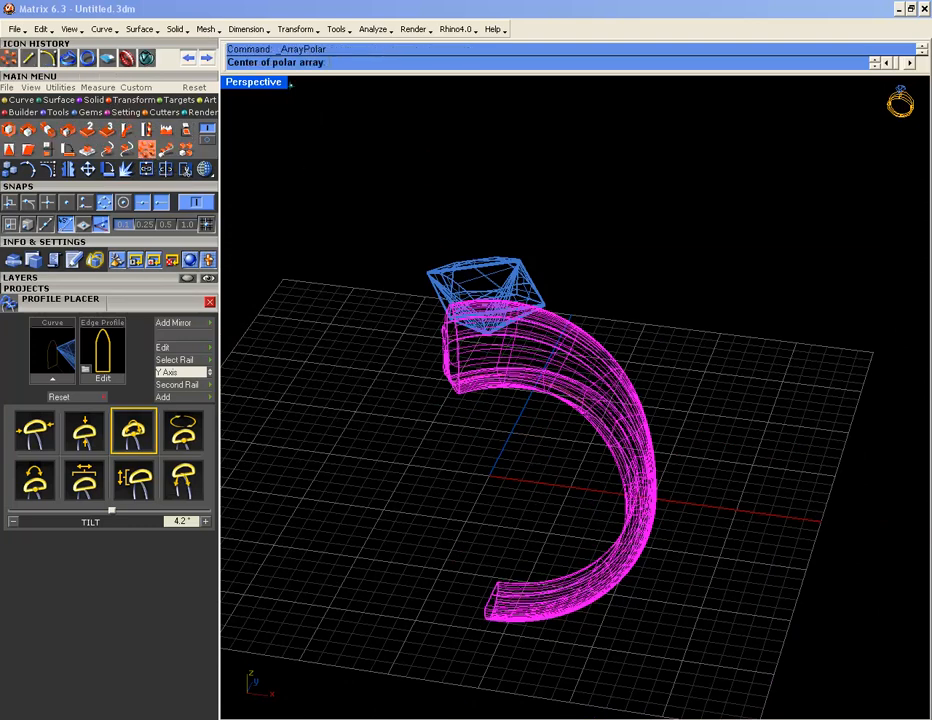
key("F6")
right_click_drag(376, 348, 388, 395)
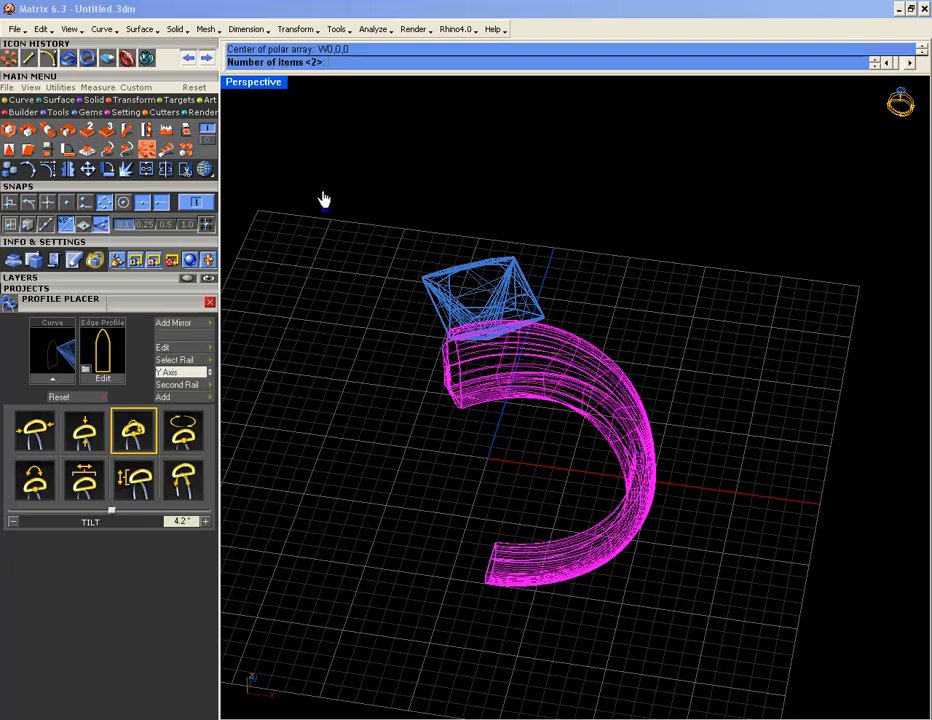
key("Return")
key("Return")
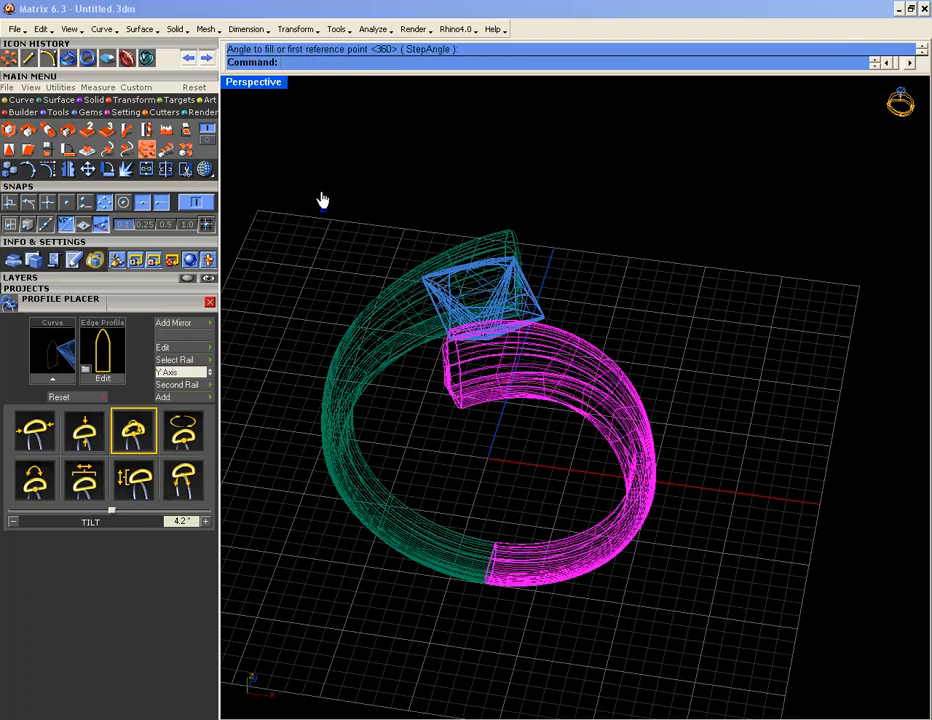
- Display the ring in a rendered shade mode and examine the band halves around the gem from several angles
right_click_drag(331, 218, 367, 338)
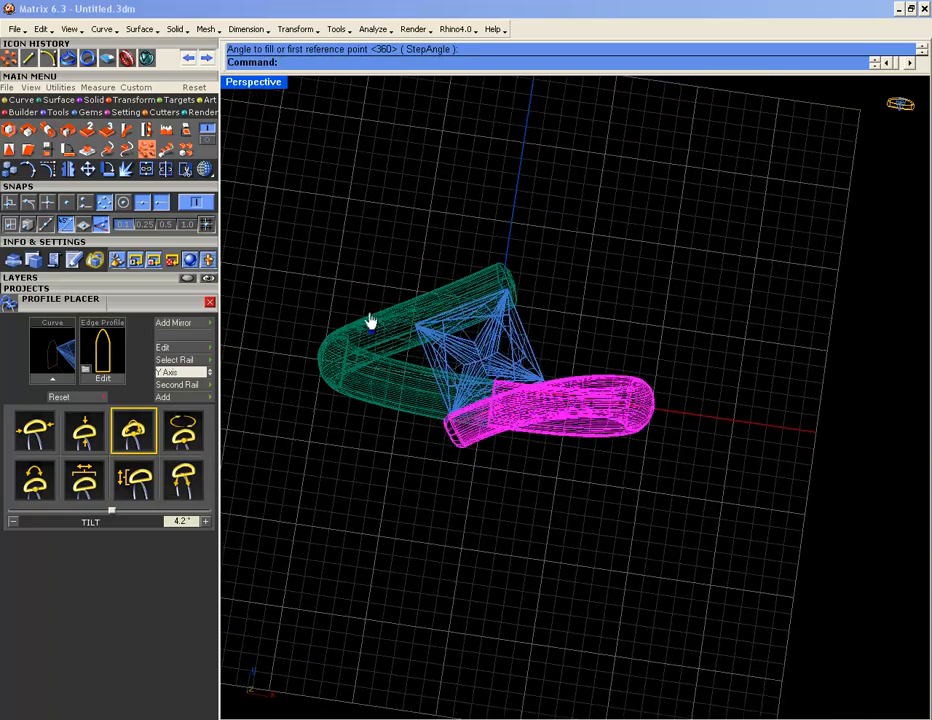
left_click(247, 215)
left_click(211, 172)
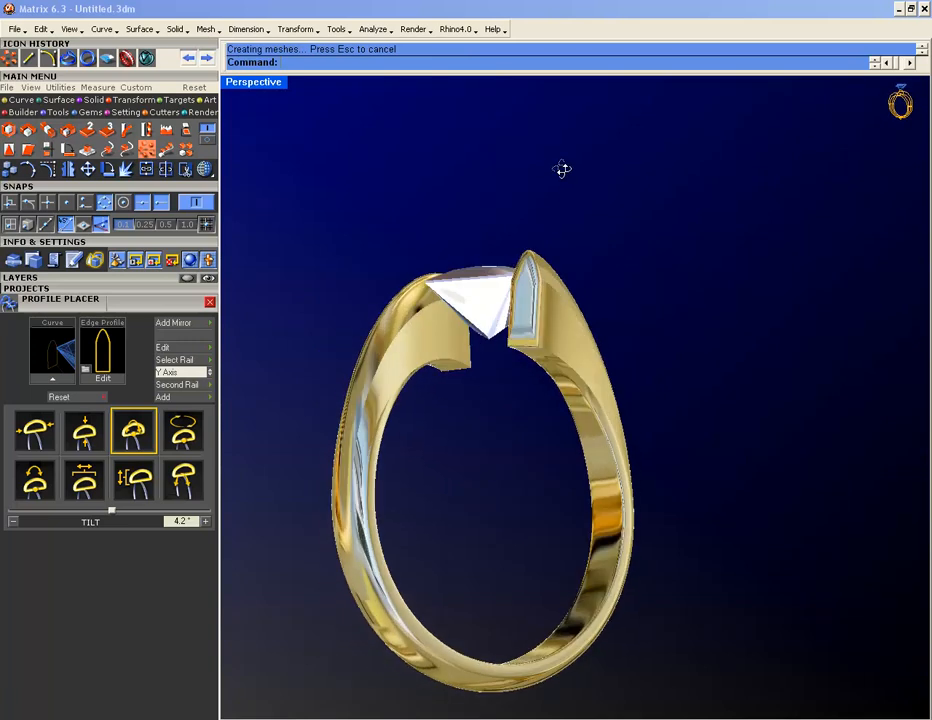
right_click_drag(606, 151, 463, 412)
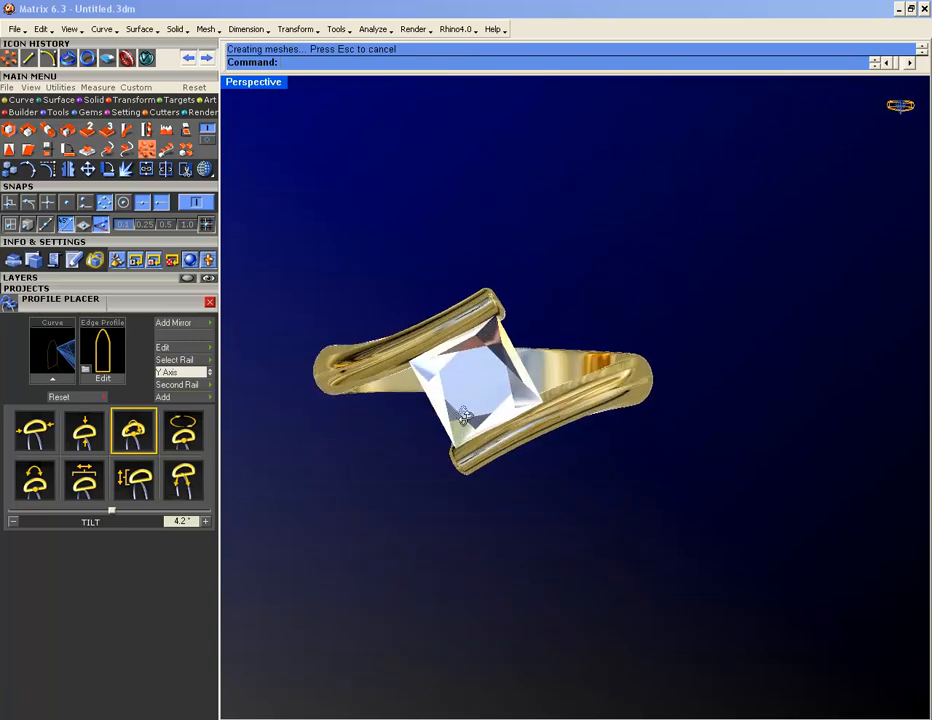
right_click_drag(594, 320, 508, 156)
scroll(564, 286, "up", 5)
right_click_drag(564, 286, 456, 171)
right_click_drag(576, 285, 558, 340)
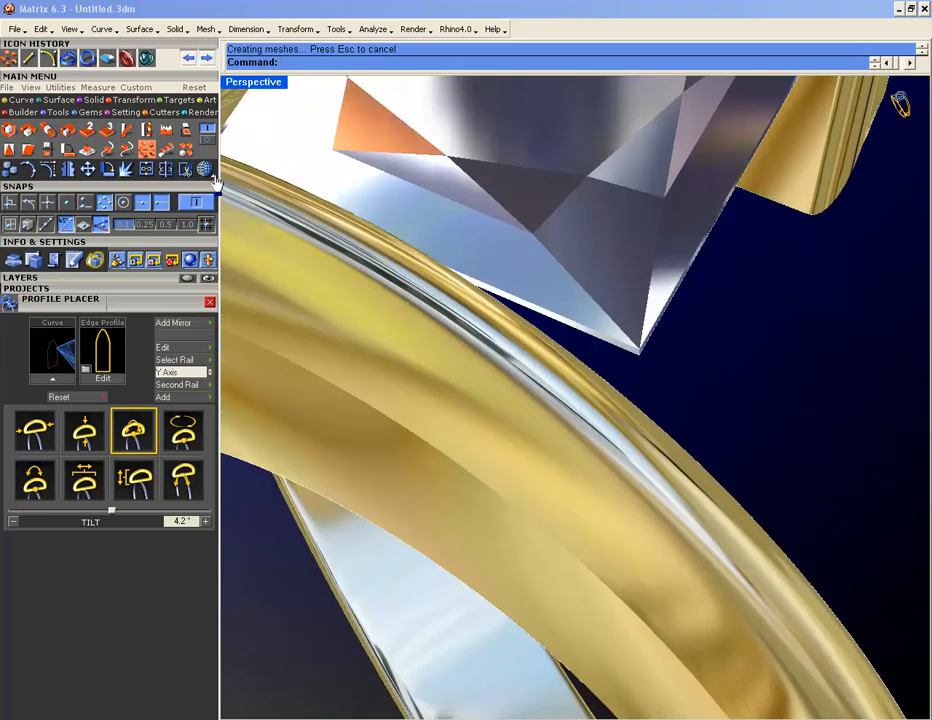
- Display the model in the Shaded mode and examine where the gem's edges meet the two band halves
left_click(262, 221)
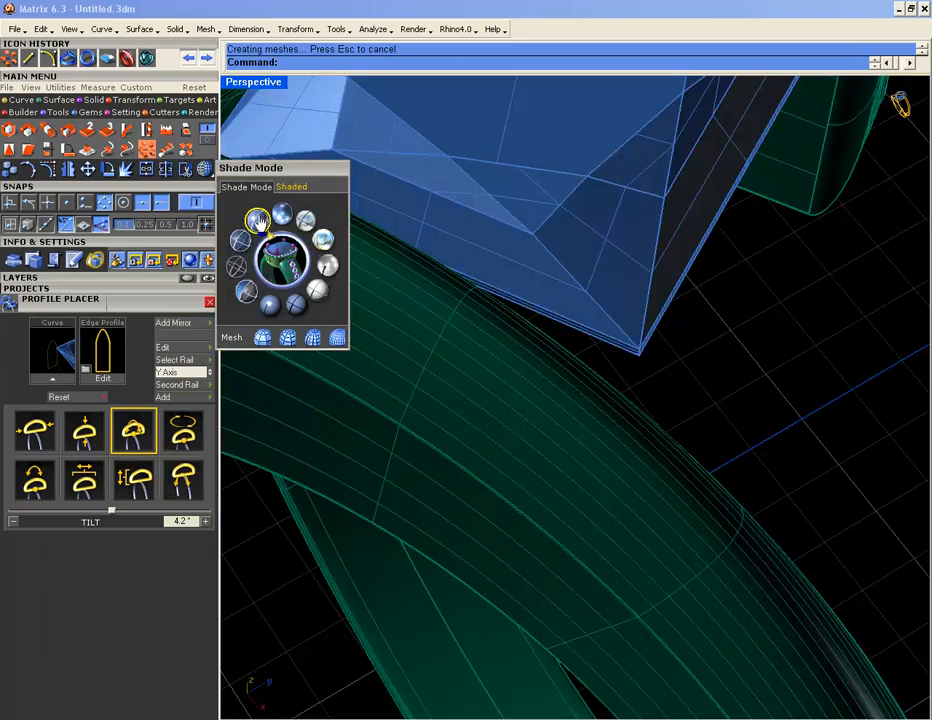
right_click_drag(490, 285, 655, 262)
right_click_drag(745, 385, 839, 411)
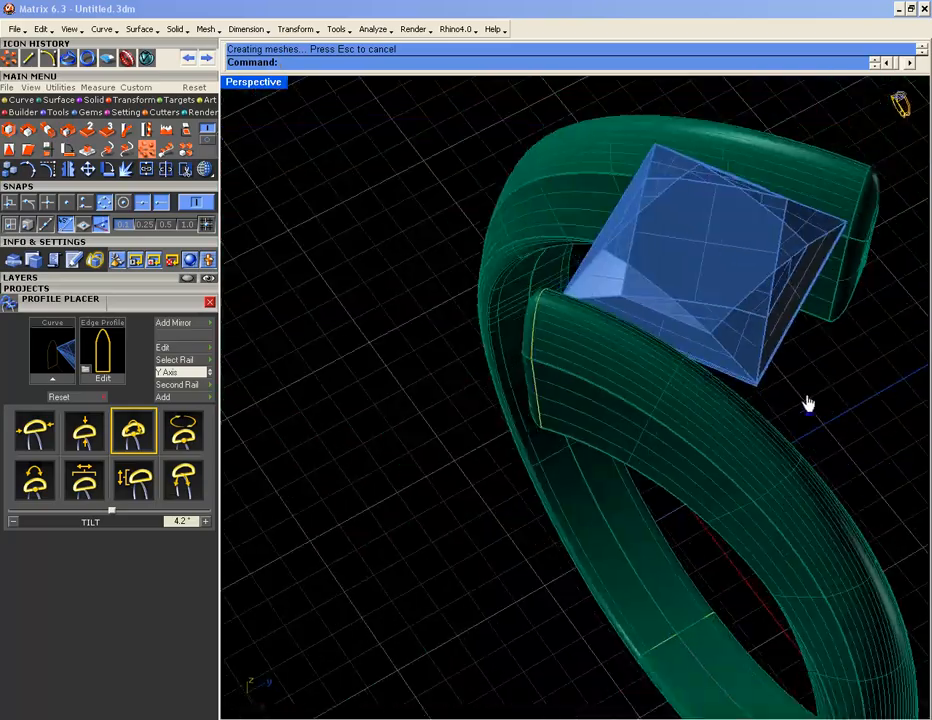
right_click_drag(697, 446, 546, 214)
right_click_drag(357, 164, 582, 345)
scroll(622, 387, "up", 5)
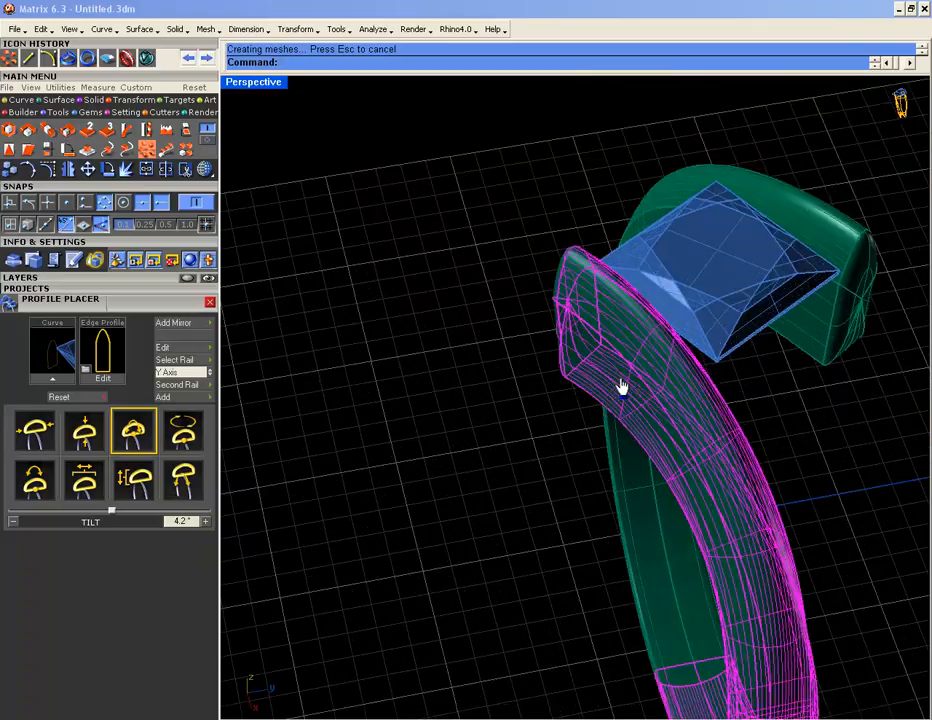
right_click_drag(519, 342, 606, 232)
scroll(604, 230, "down", 6)
right_click_drag(580, 381, 550, 325)
scroll(547, 298, "up", 5)
- Undo the polar array, the joined end cap and the sweep, back to the profiles on the rail curve
left_click(555, 380)
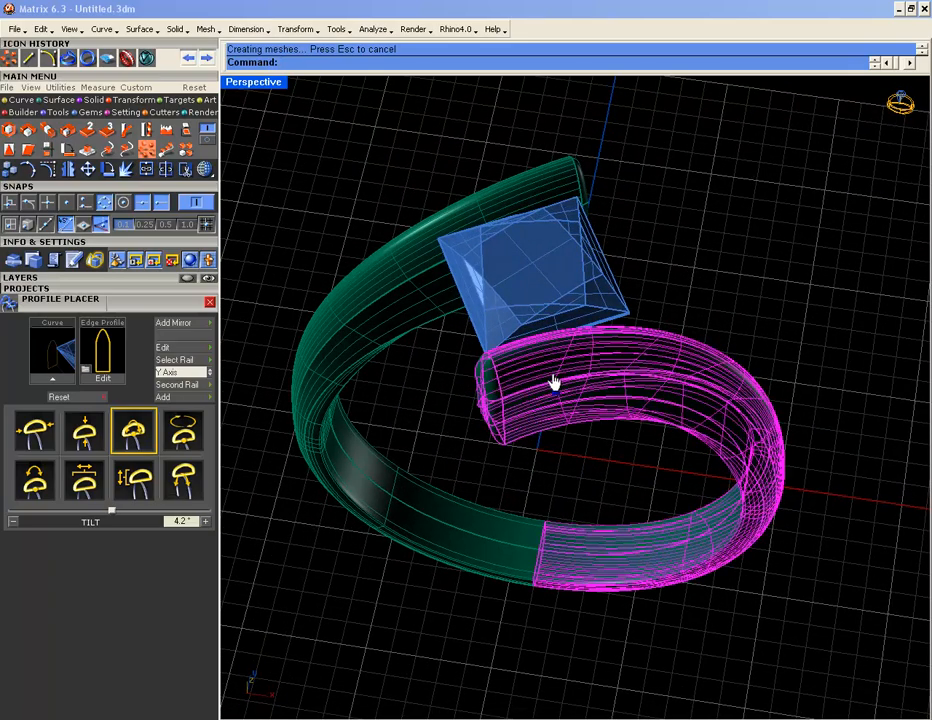
key("ctrl+z")
right_click_drag(589, 403, 651, 283)
key("ctrl+z")
right_click_drag(614, 339, 602, 388)
key("ctrl+z")
- Show the rail curve's control points and move the one beside the gem about 0.5 mm toward the ring's centreline in the Looking Down view
left_click(602, 388)
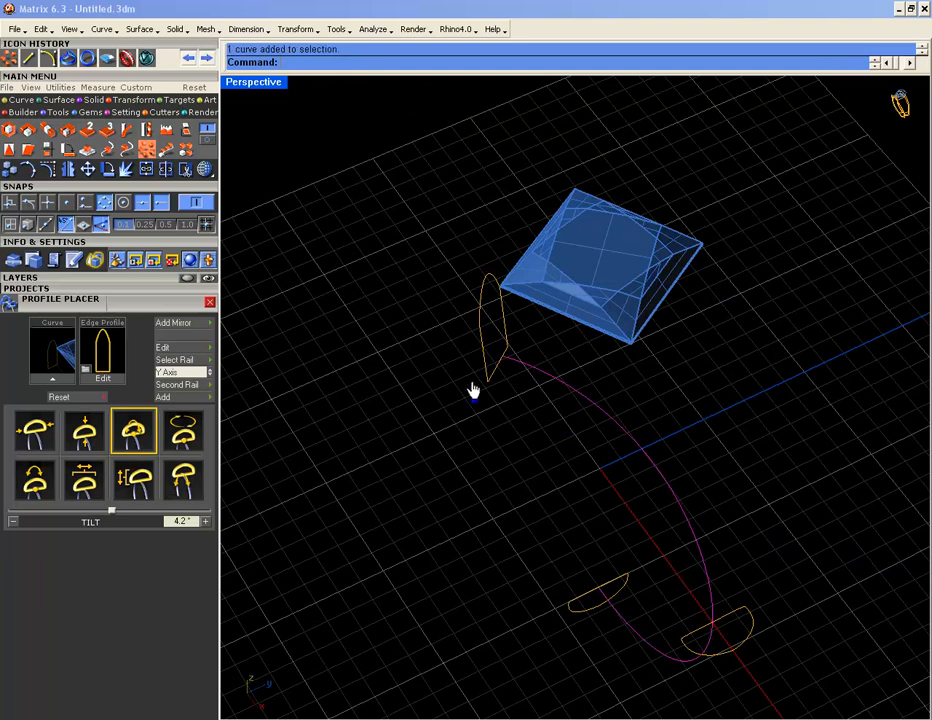
left_click(28, 130)
left_click(671, 451)
double_click(238, 88)
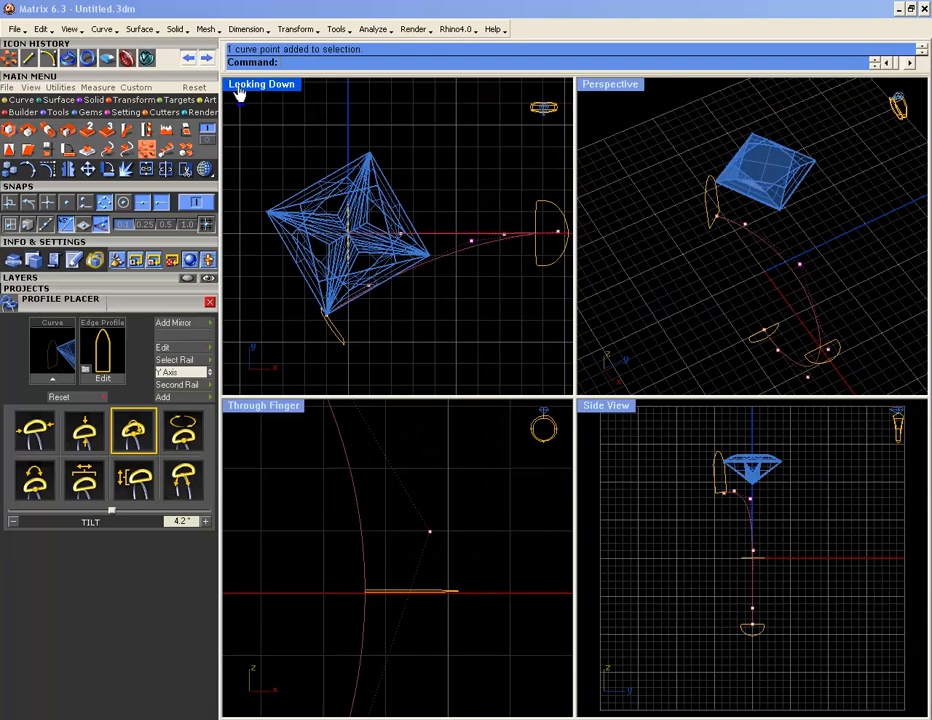
right_click_drag(598, 253, 540, 222)
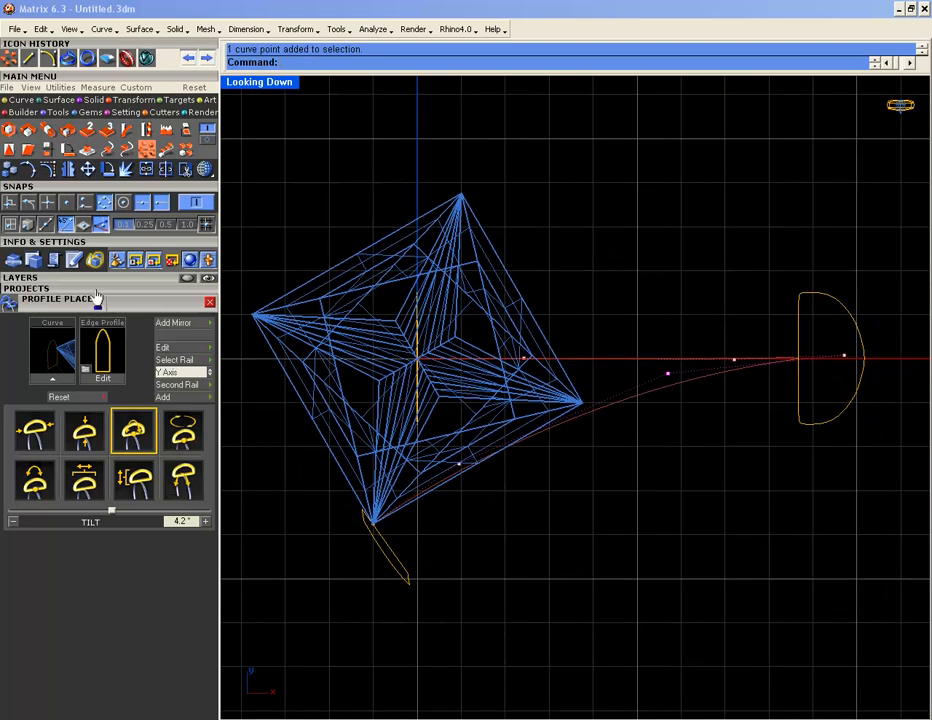
left_click(88, 169)
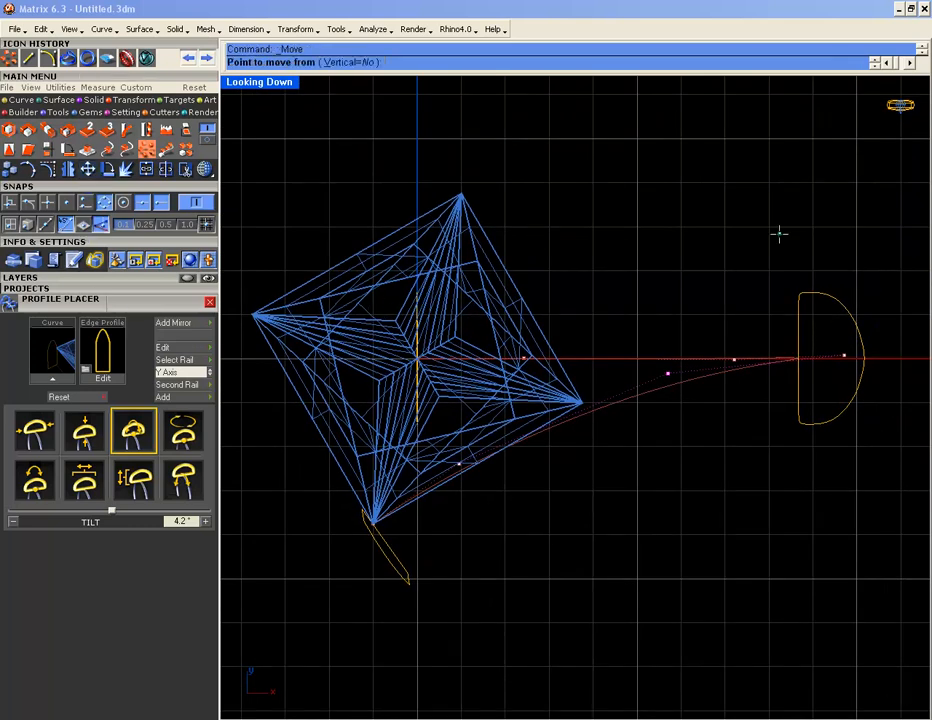
left_click(693, 268)
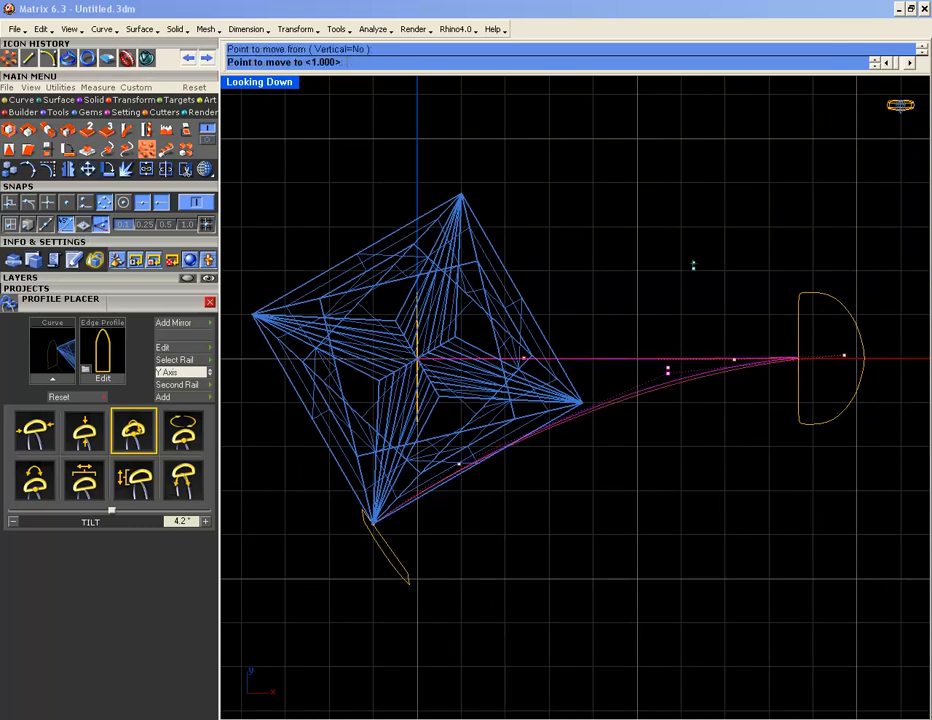
left_click(690, 247)
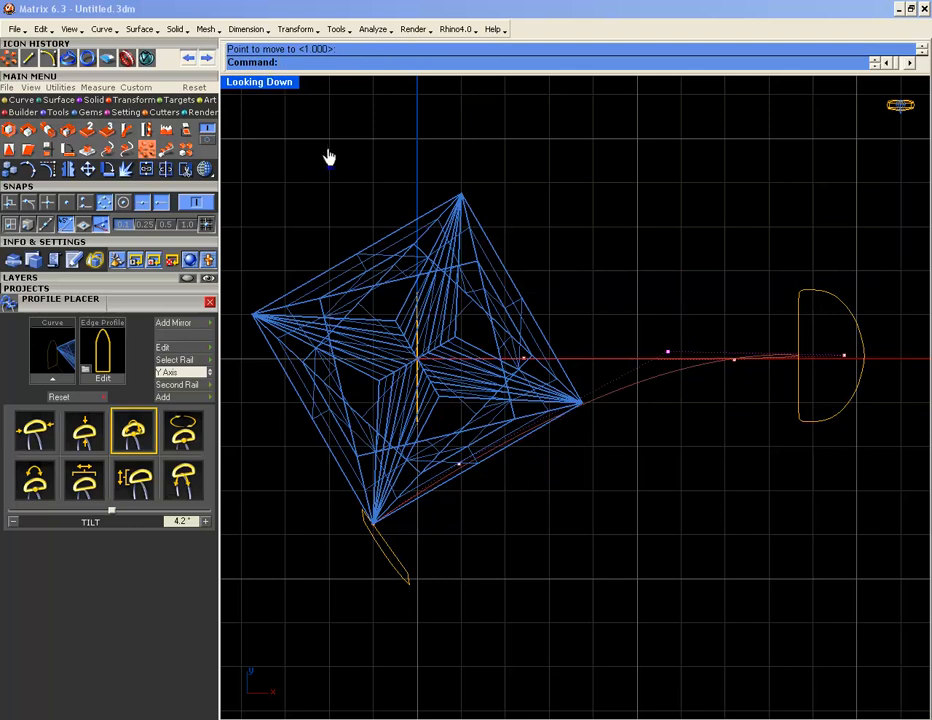
double_click(283, 87)
double_click(620, 88)
right_click_drag(641, 302, 615, 160)
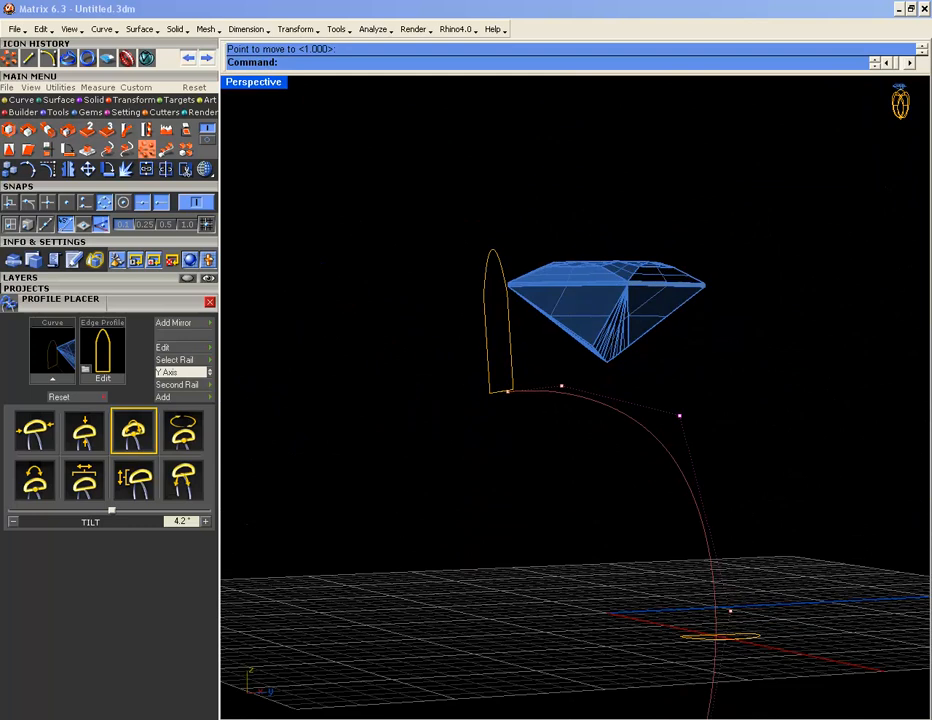
double_click(252, 82)
scroll(389, 539, "up", 5)
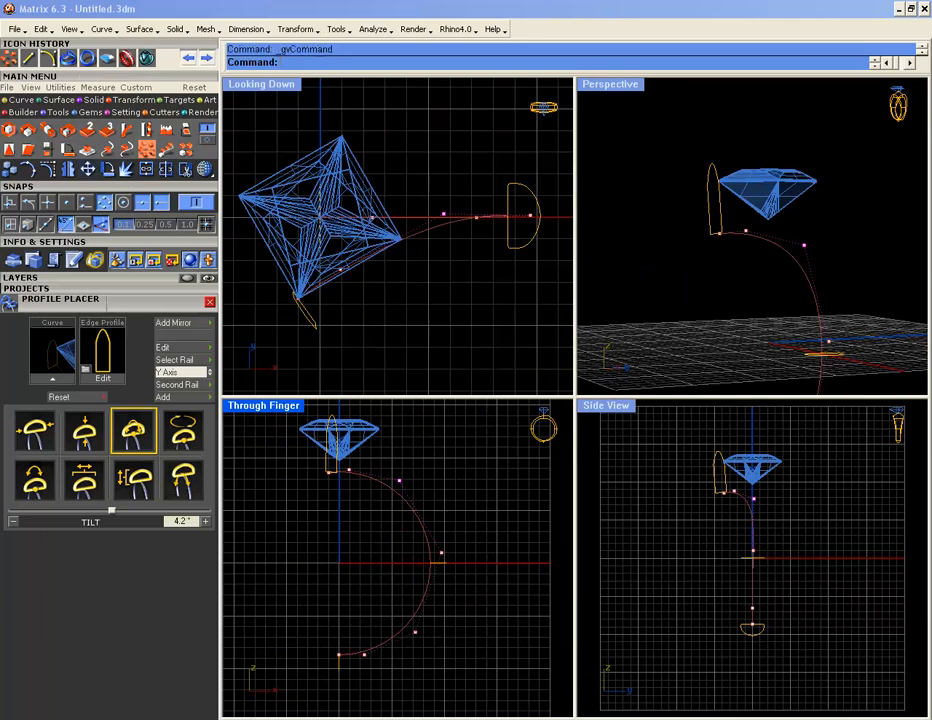
key("Return")
left_click(520, 306)
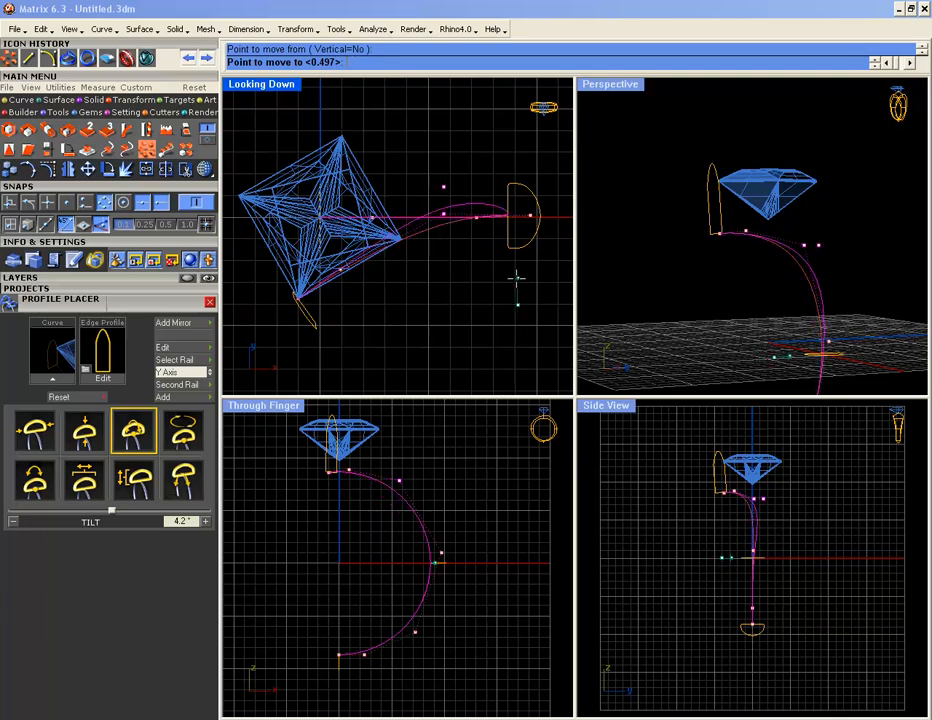
left_click(518, 299)
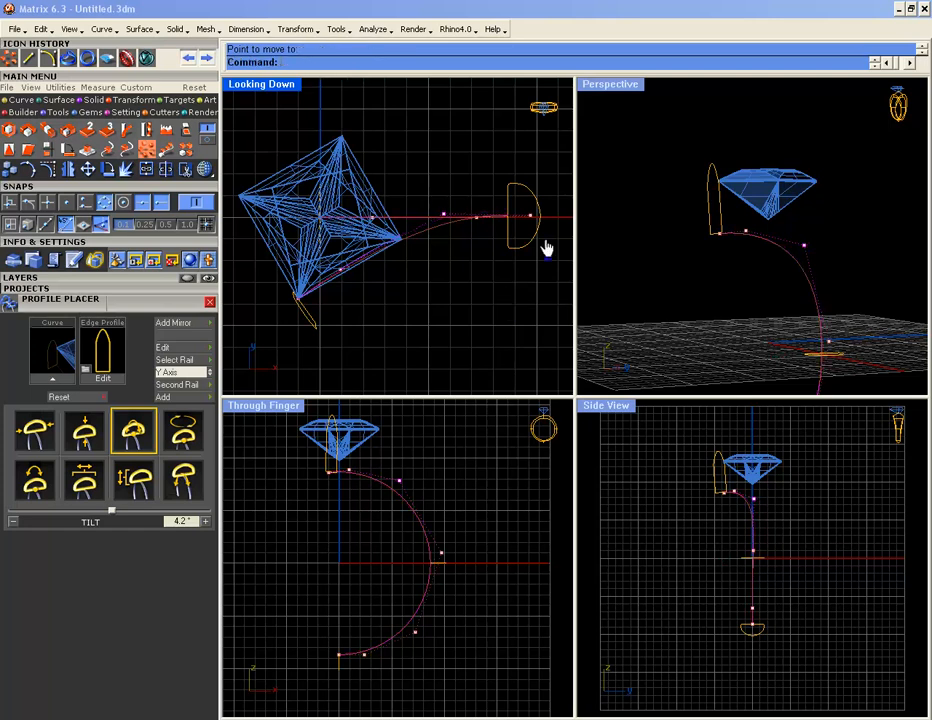
- Edit the edge profile beside the gem with Profile Placer and set its X offset to -0.3 mm
double_click(630, 88)
right_click_drag(610, 200, 560, 330)
left_click(405, 294)
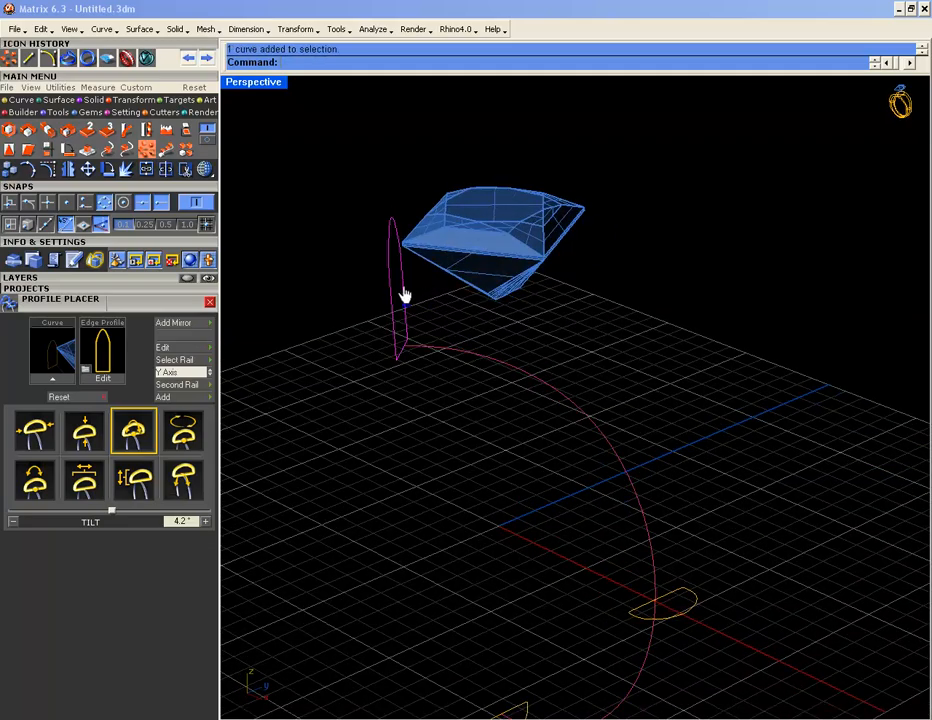
key("F6")
left_click(422, 289)
right_click_drag(485, 335, 411, 297)
mouse_move(442, 185)
left_mouse_down()
mouse_move(440, 152)
mouse_move(443, 187)
left_mouse_up()
right_click_drag(482, 268, 526, 389)
left_click_drag(441, 315, 438, 313)
right_click(466, 354)
right_click_drag(470, 385, 508, 358)
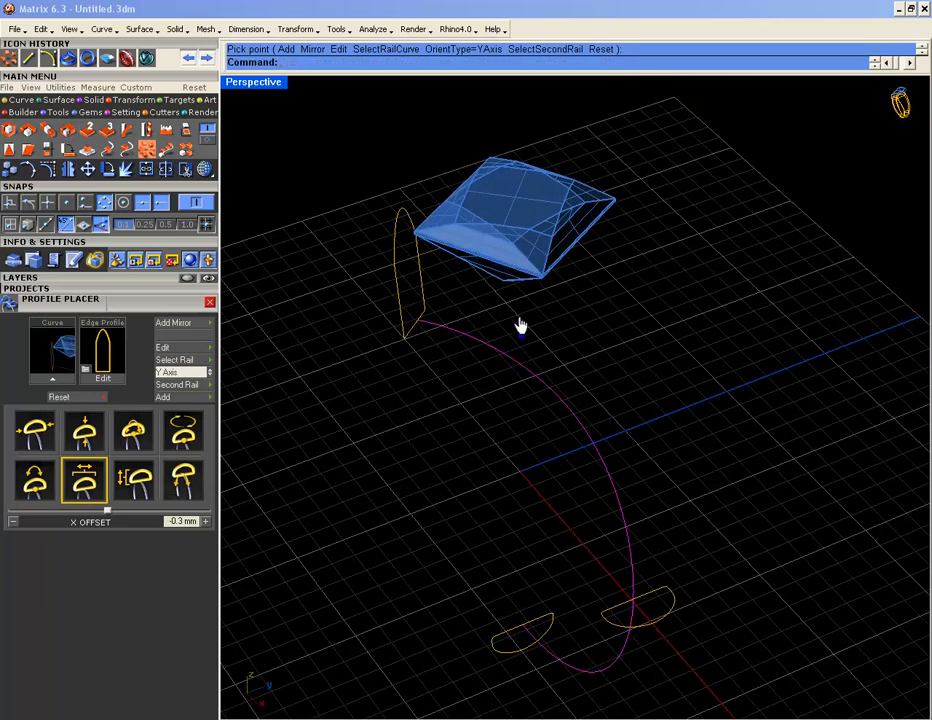
- Sweep the edge profile and the half-round profiles along the rail curve with Sweep 1 History
right_click(520, 325)
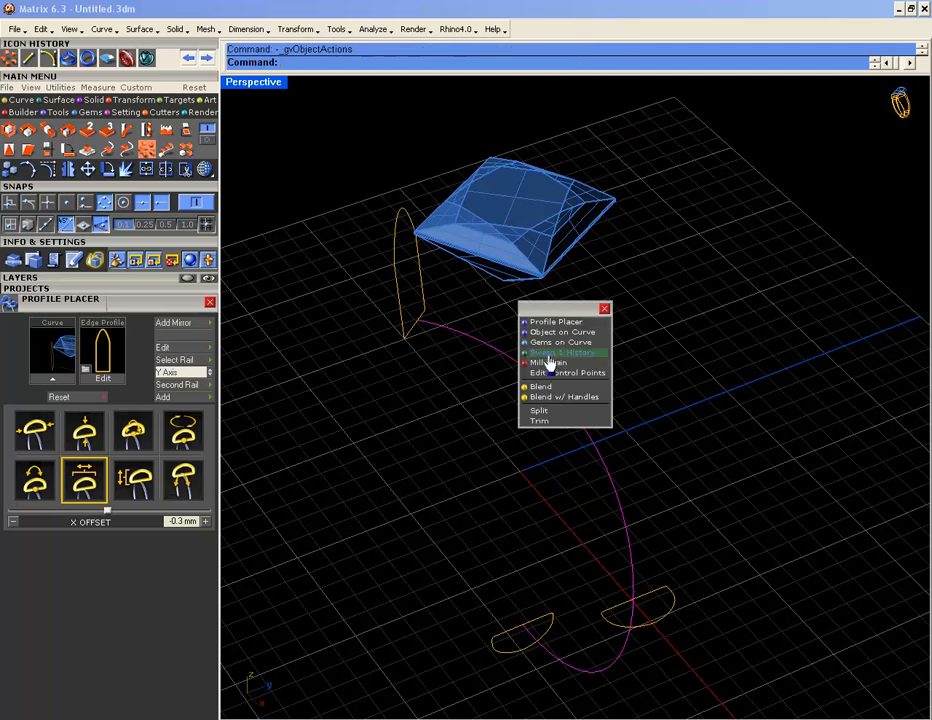
left_click(549, 353)
left_click(421, 314)
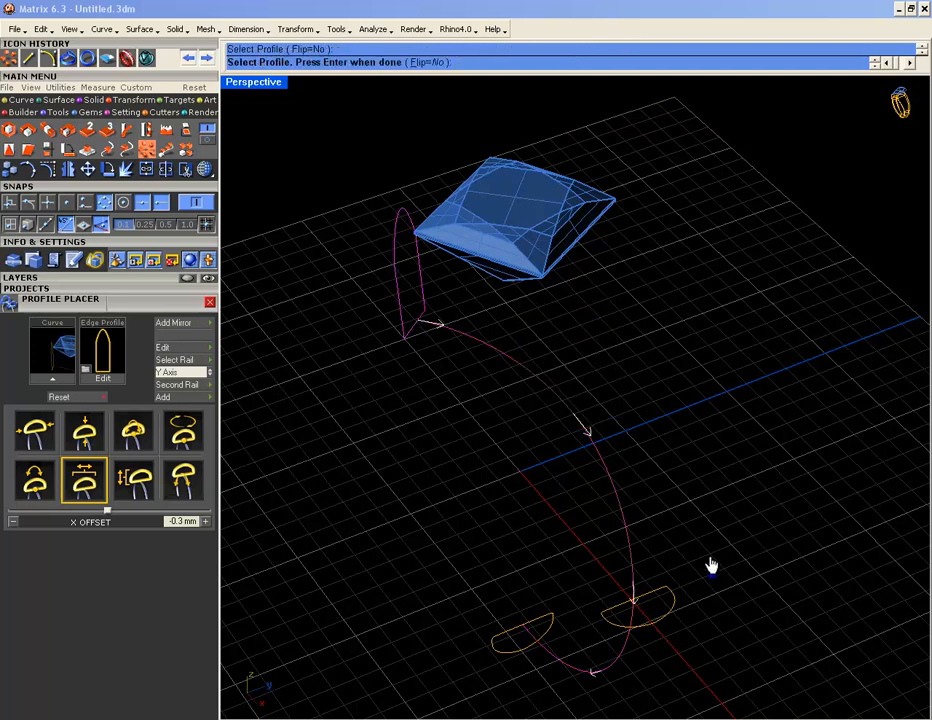
left_click(634, 605)
key("Return")
right_click_drag(562, 566, 764, 427)
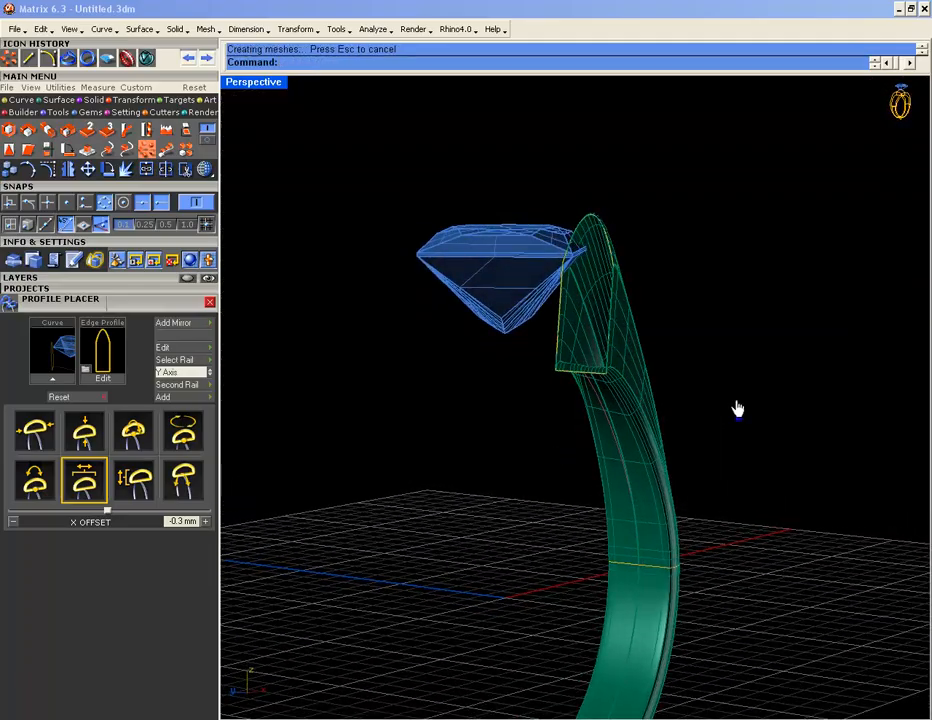
- Examine the swept band's end where it meets the gem's corner, and undo the sweep
scroll(572, 262, "up", 5)
right_click_drag(590, 279, 317, 333)
right_click_drag(409, 347, 366, 364)
key("ctrl+z")
key("Escape")
- Show the edge profile's control points and move its two shoulder points about 1.9 mm up along the profile's side
right_click_drag(427, 281, 476, 329)
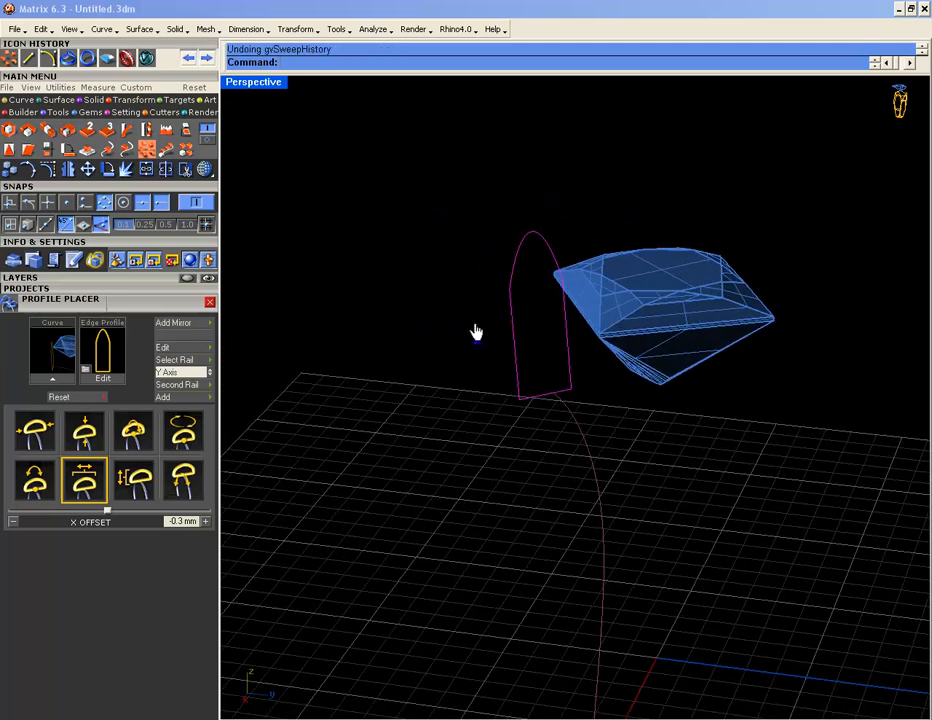
left_click(46, 169)
left_click_drag(480, 309, 624, 273)
right_click_drag(540, 290, 604, 272, "ctrl")
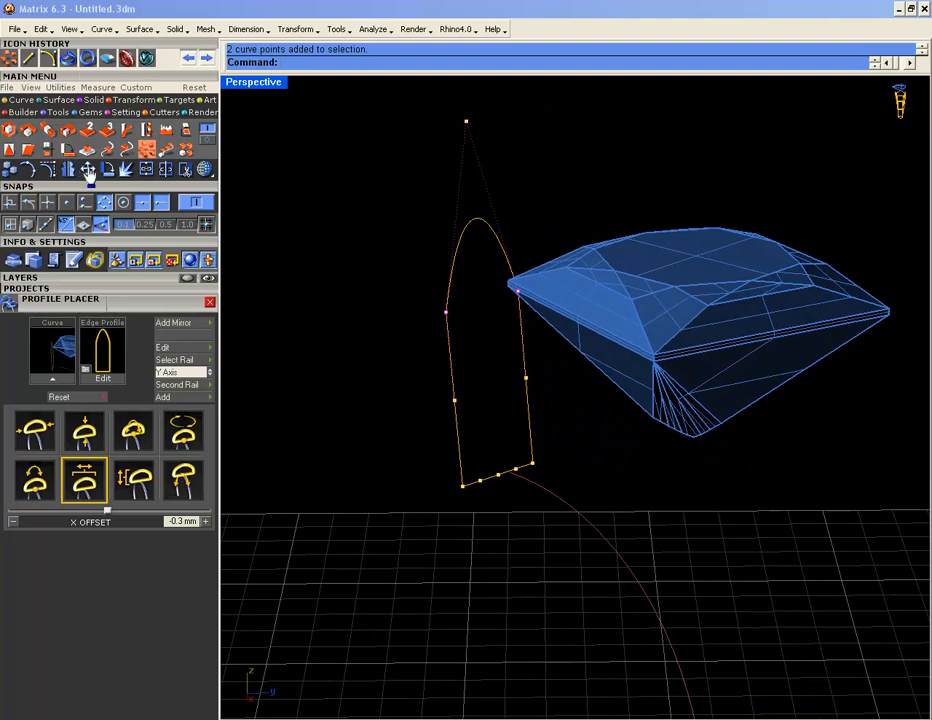
left_click(88, 170)
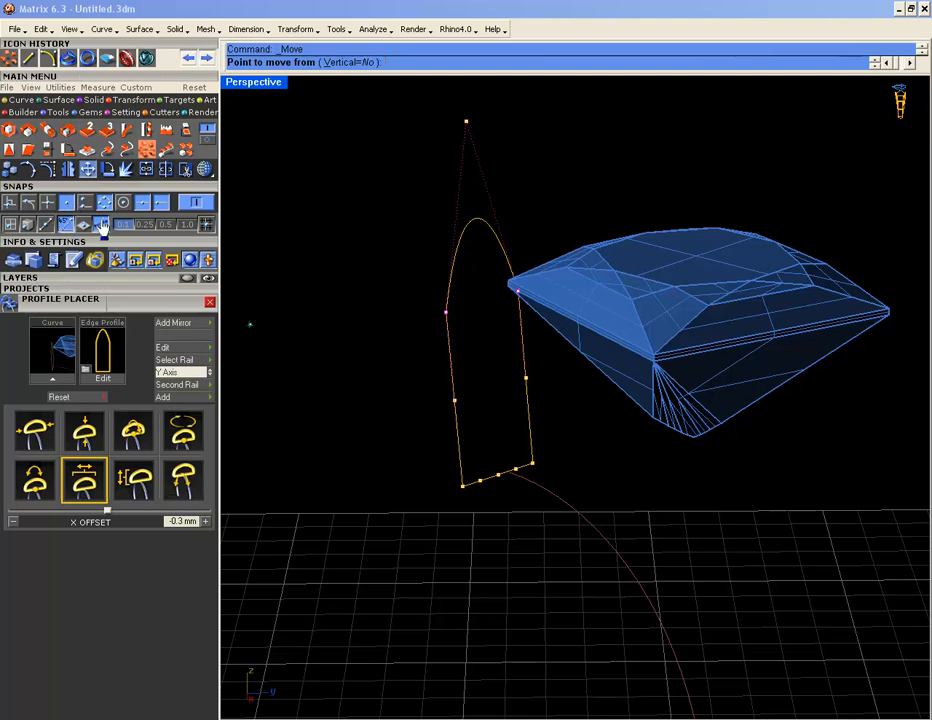
left_click(455, 401)
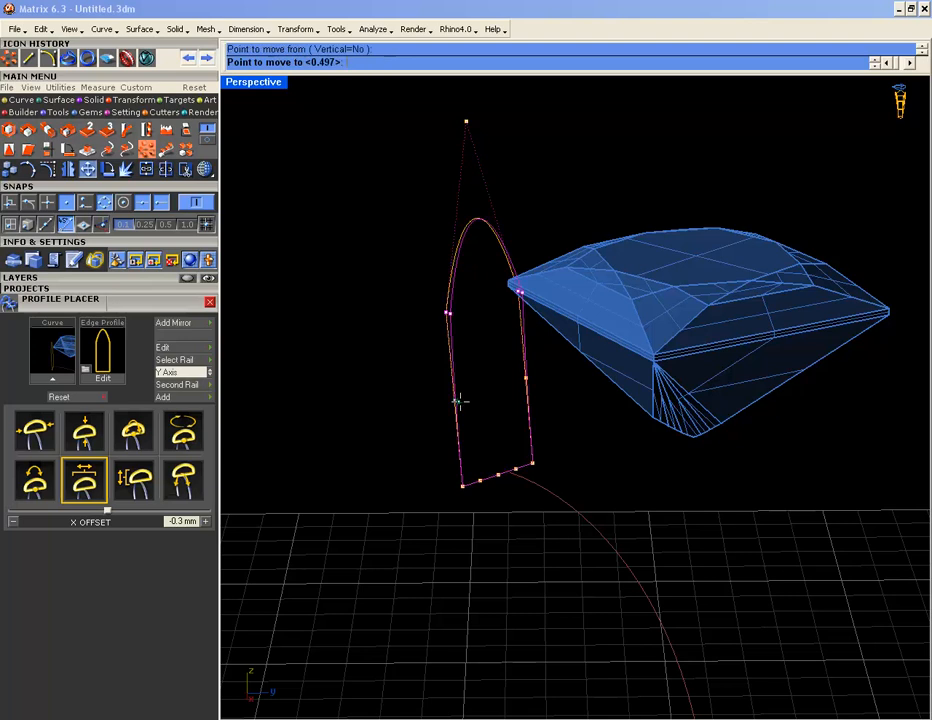
left_click(442, 316)
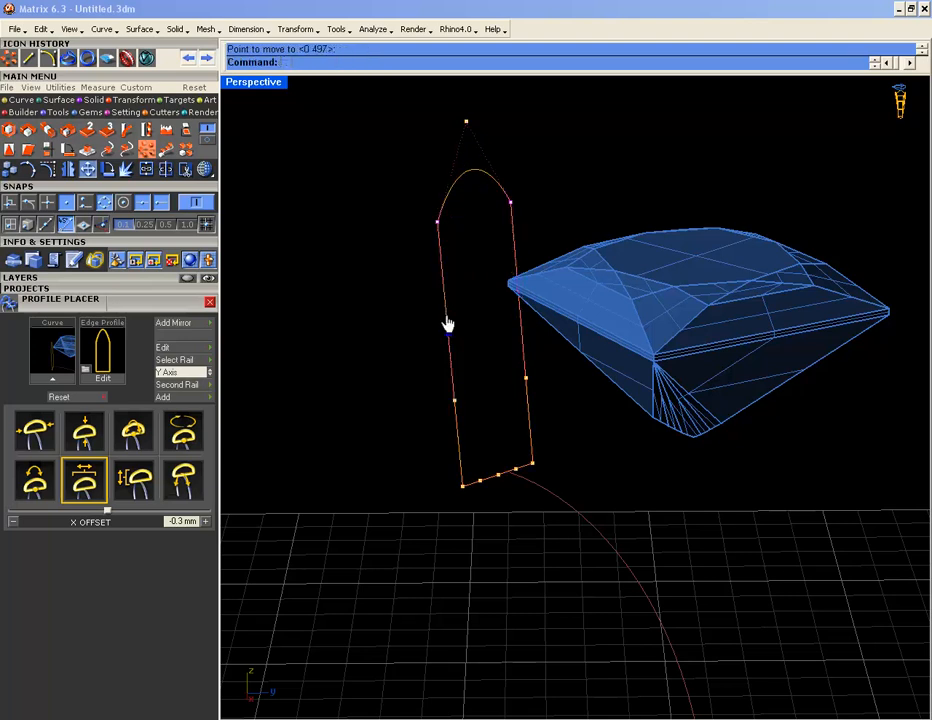
- Move the edge profile's tip point and two shoulder points together about 0.42 mm down along its side
left_click_drag(428, 106, 525, 238)
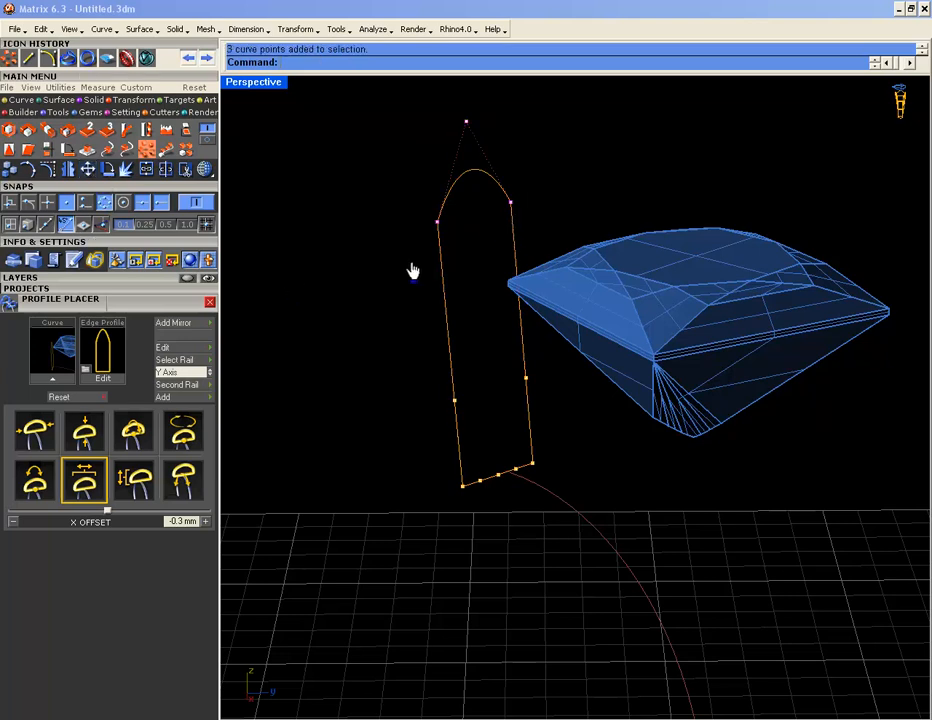
left_click(87, 171)
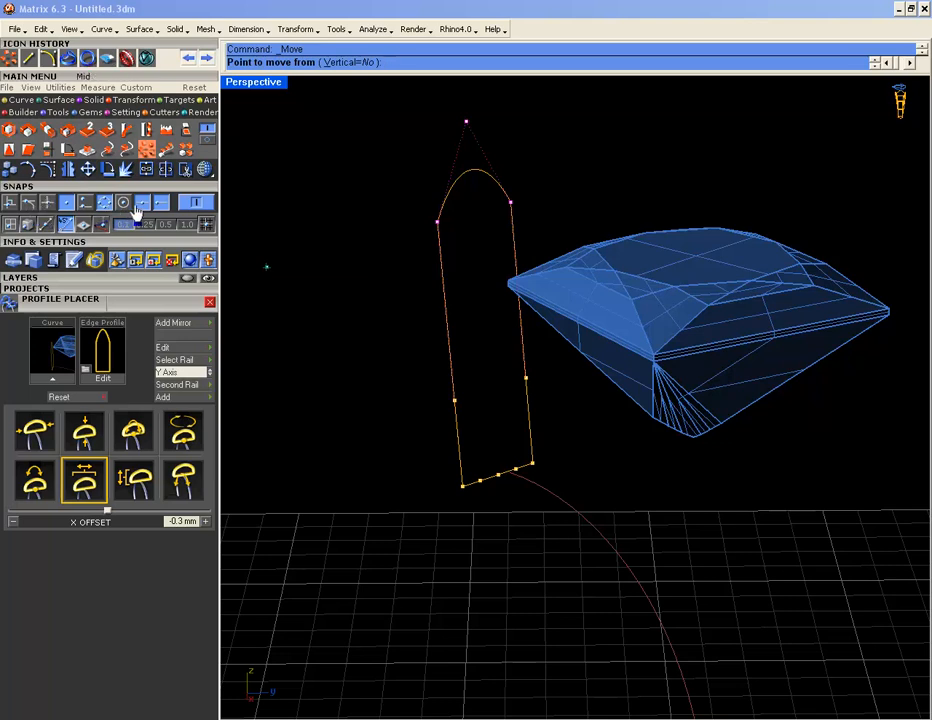
left_click(438, 266)
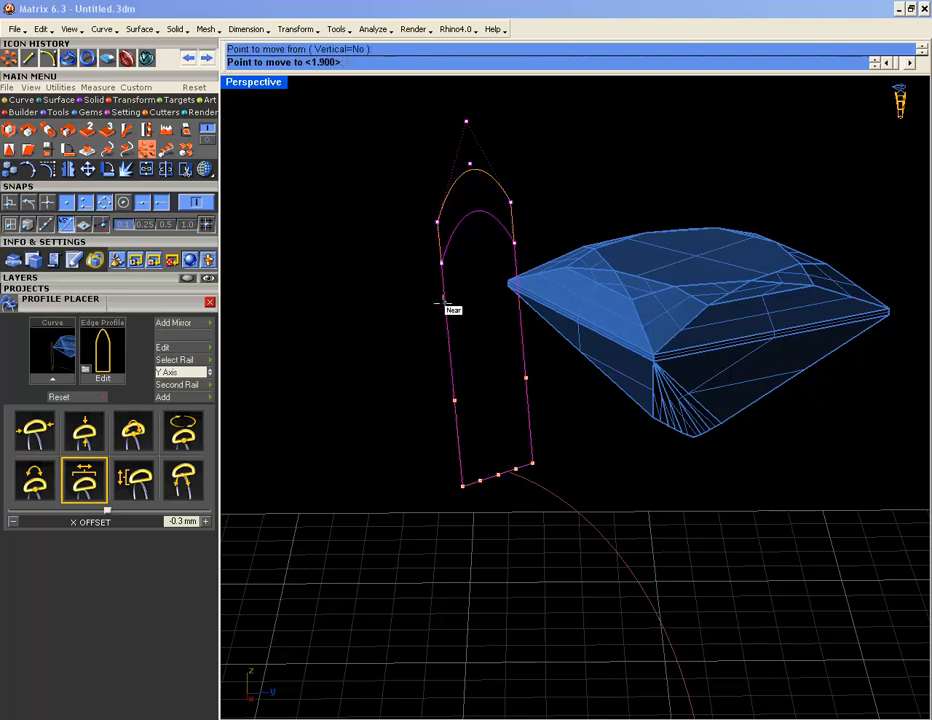
left_click(443, 290)
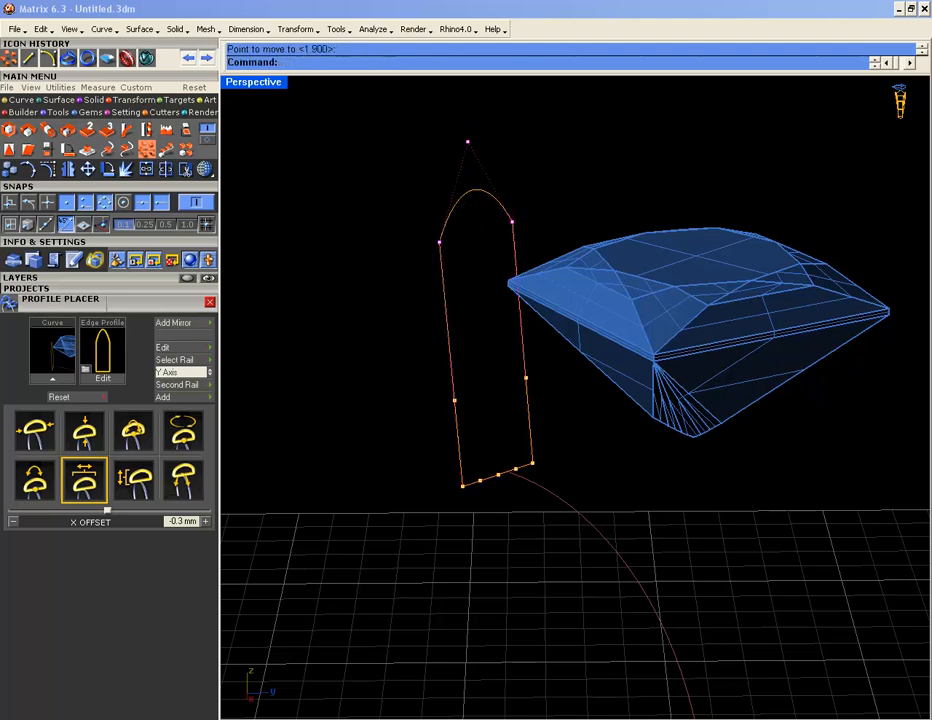
- Lower only the edge profile's tip control point about 0.43 mm along the direction of its side
left_click(485, 163)
left_click(88, 172)
left_click(442, 274)
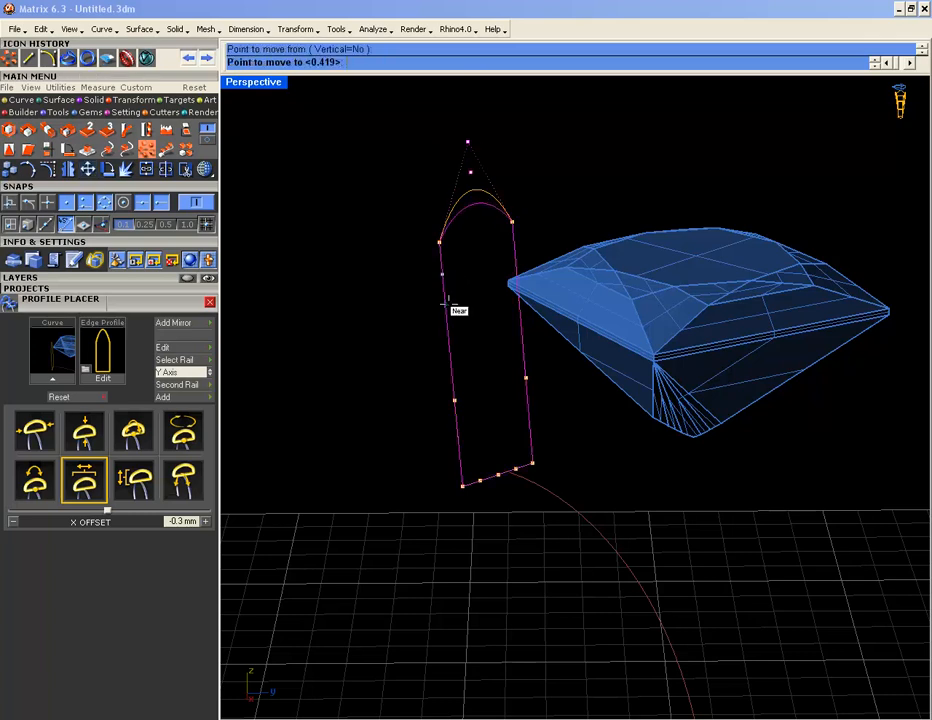
left_click(442, 296)
- Raise the edge profile's tip and shoulder control points slightly along its side and hide the control points
right_click_drag(443, 304, 484, 262)
left_click_drag(357, 177, 479, 294)
right_click(460, 308)
left_click(396, 340)
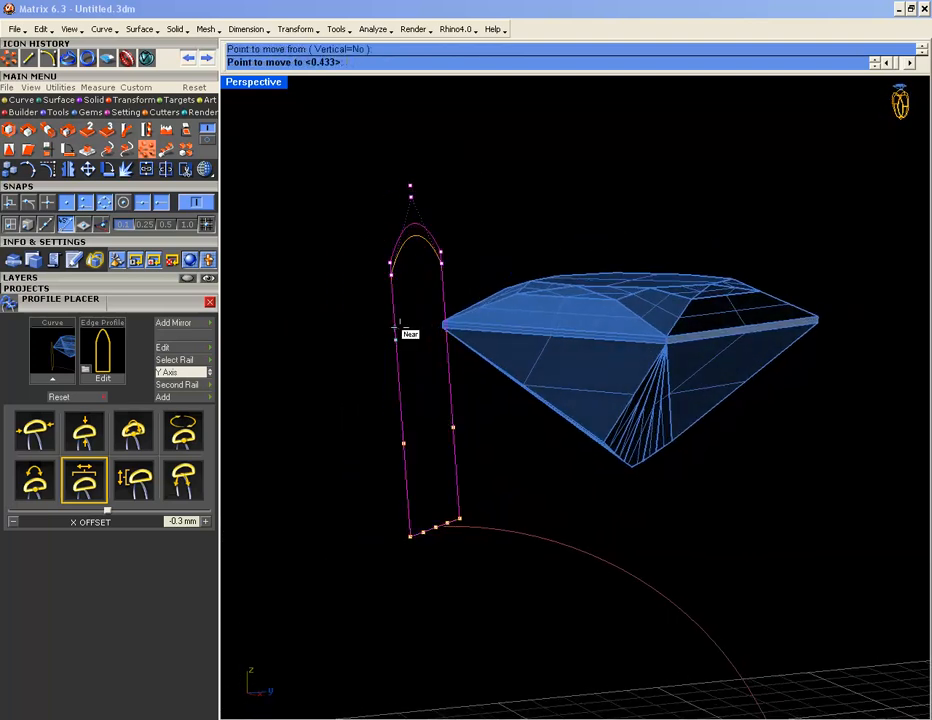
left_click(402, 329)
right_click_drag(402, 329, 498, 426)
key("Escape")
key("Escape")
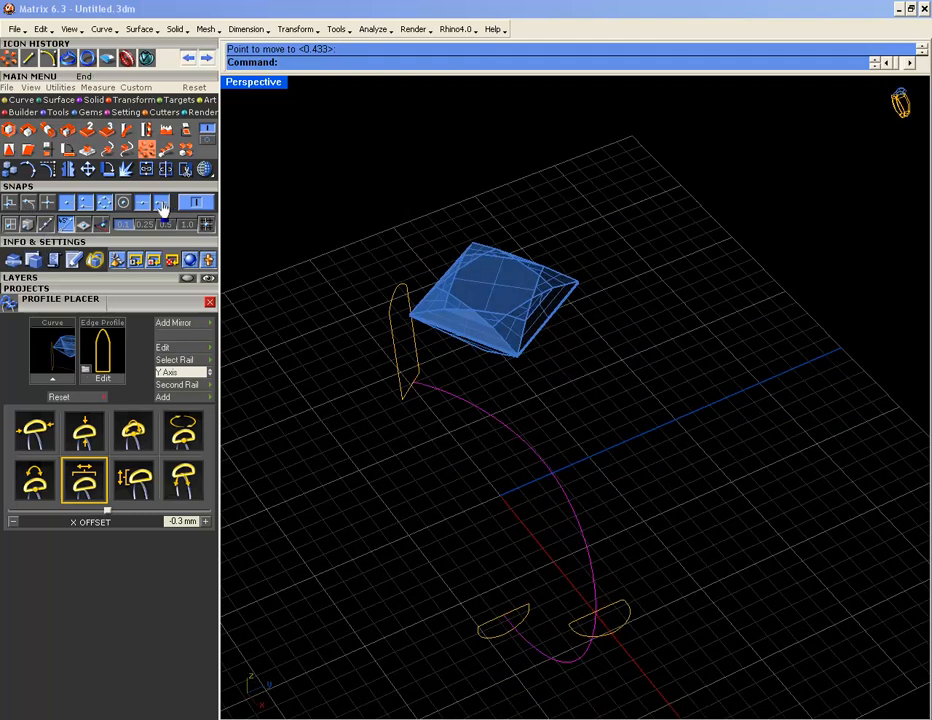
- Sweep the reshaped edge profile and the half-round profiles along the rail with Sweep 1 History
right_click_drag(375, 365, 451, 413)
right_click_drag(427, 472, 425, 450)
key("F6")
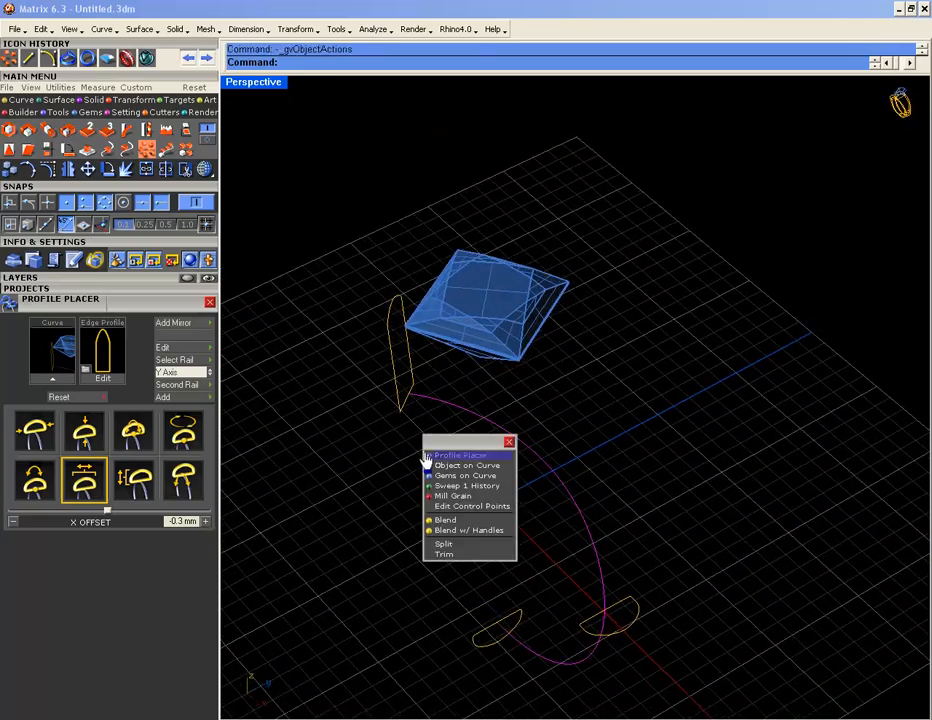
left_click(460, 487)
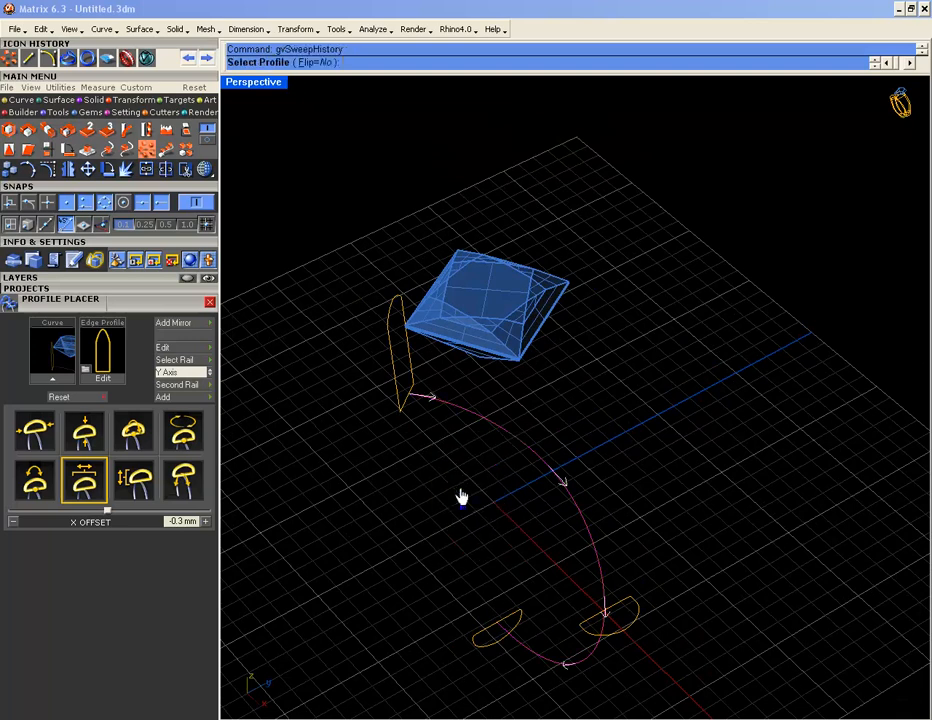
left_click(403, 418)
left_click(632, 607)
right_click(532, 586)
right_click_drag(526, 572, 822, 490)
- Close the band's open end beside the gem with a rounded Profile Cap built on the edge profile
scroll(693, 375, "up", 7)
right_click_drag(693, 375, 558, 362)
left_click(552, 393)
scroll(518, 414, "up", 5)
left_click(511, 382)
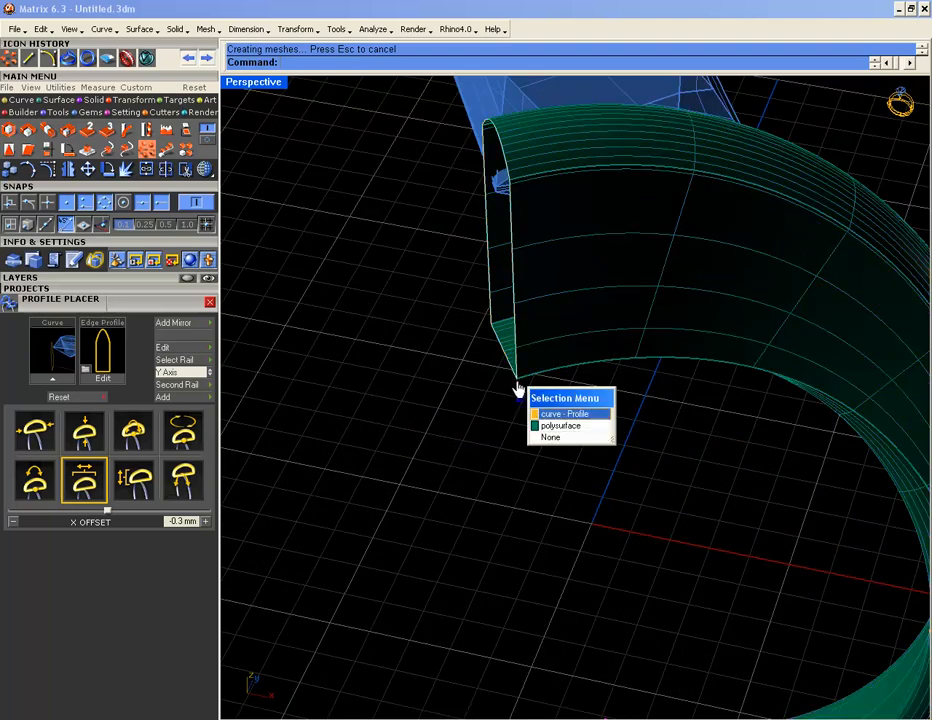
left_click(550, 416)
key("F6")
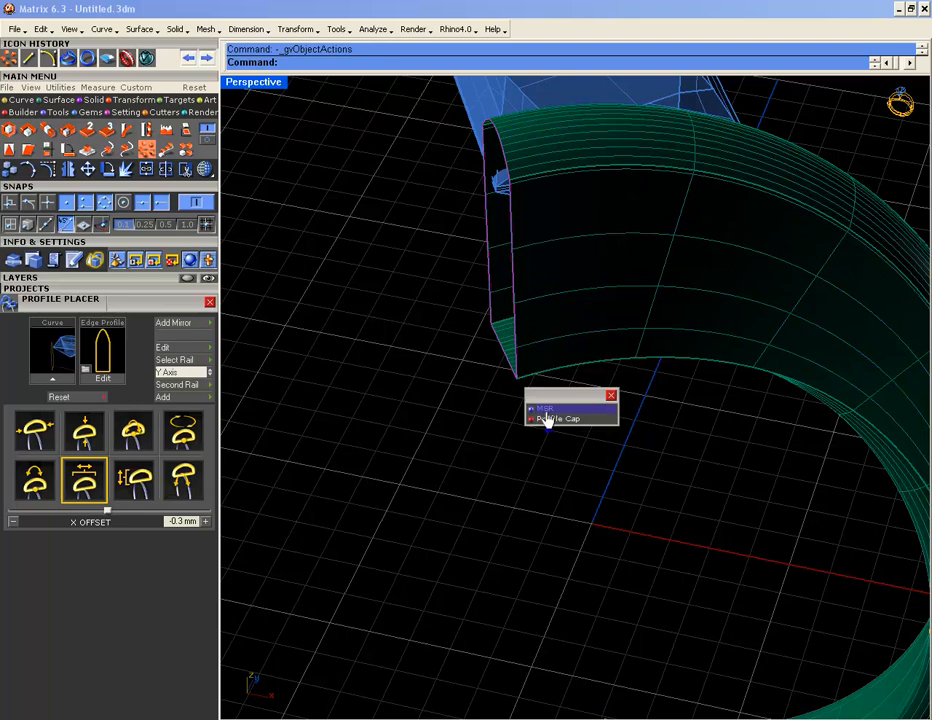
left_click(545, 418)
left_click(501, 309)
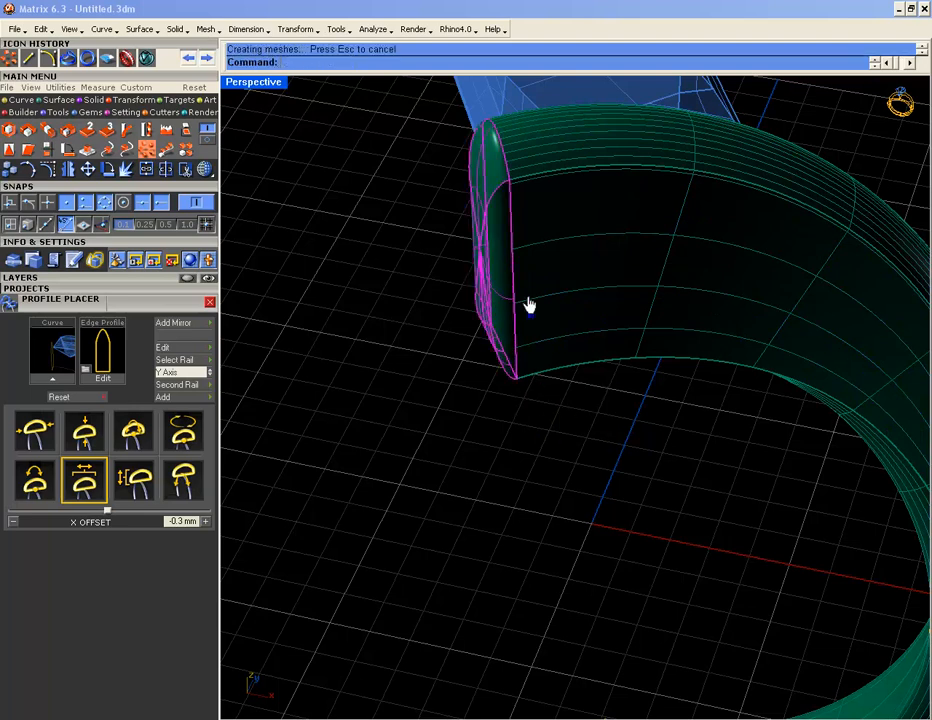
- Join the end cap to the swept band
left_click(529, 305, "shift")
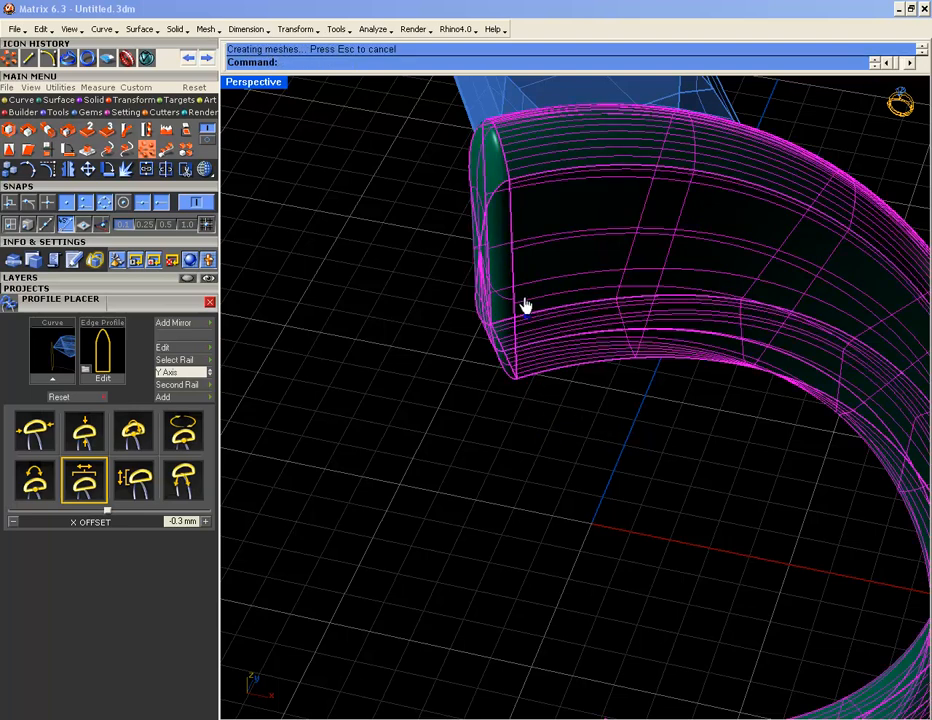
key("ctrl+j")
scroll(454, 305, "down", 4)
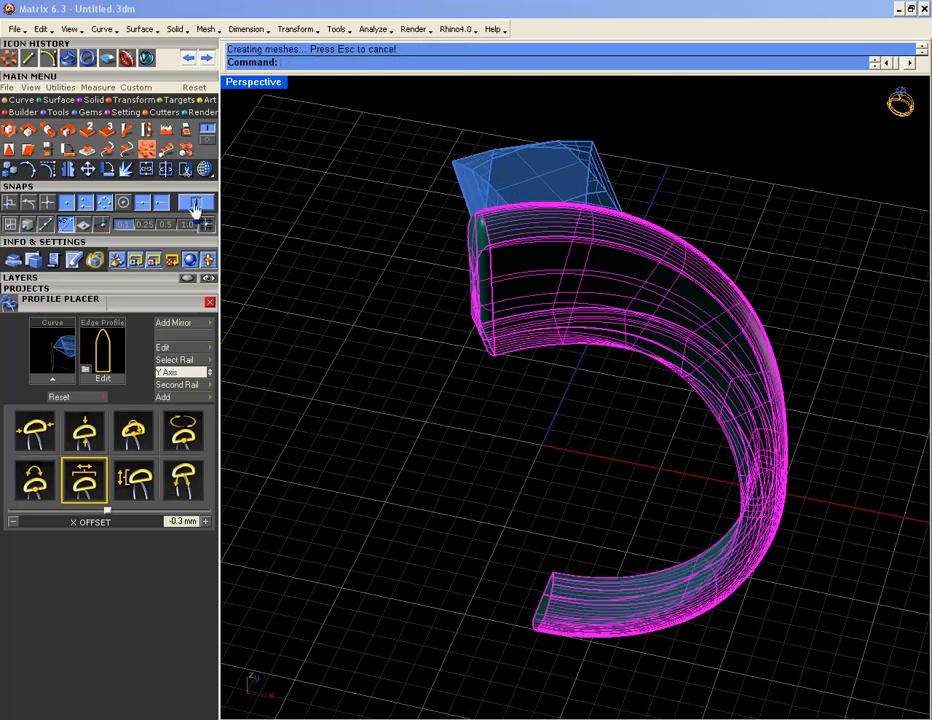
- Rotate a copy of the capped band 180 degrees around the origin to form the opposite half
left_click(128, 150)
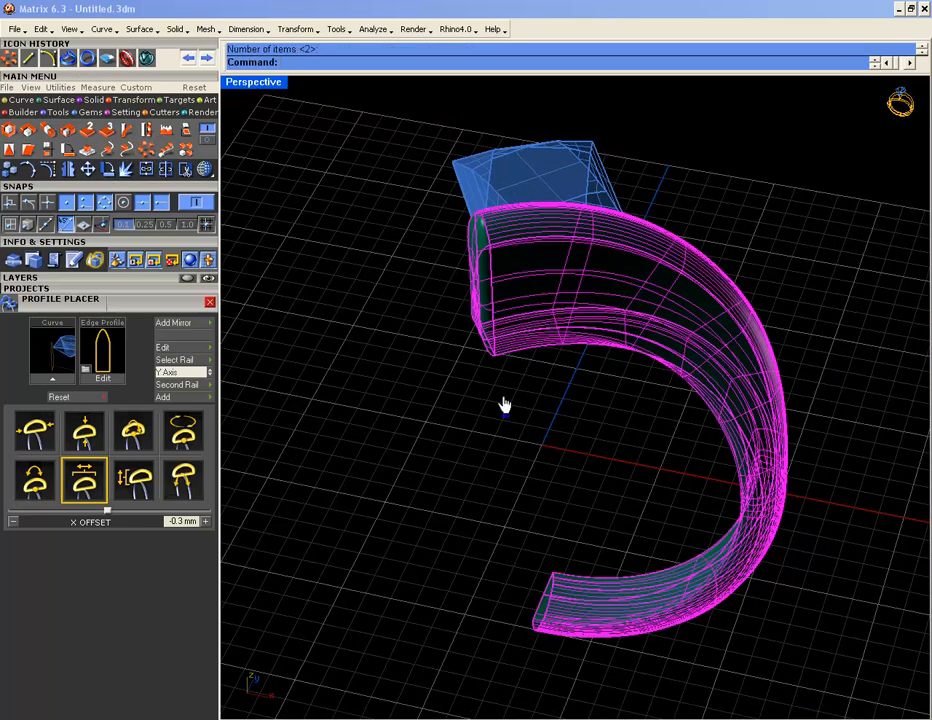
left_click(106, 148)
key("F4")
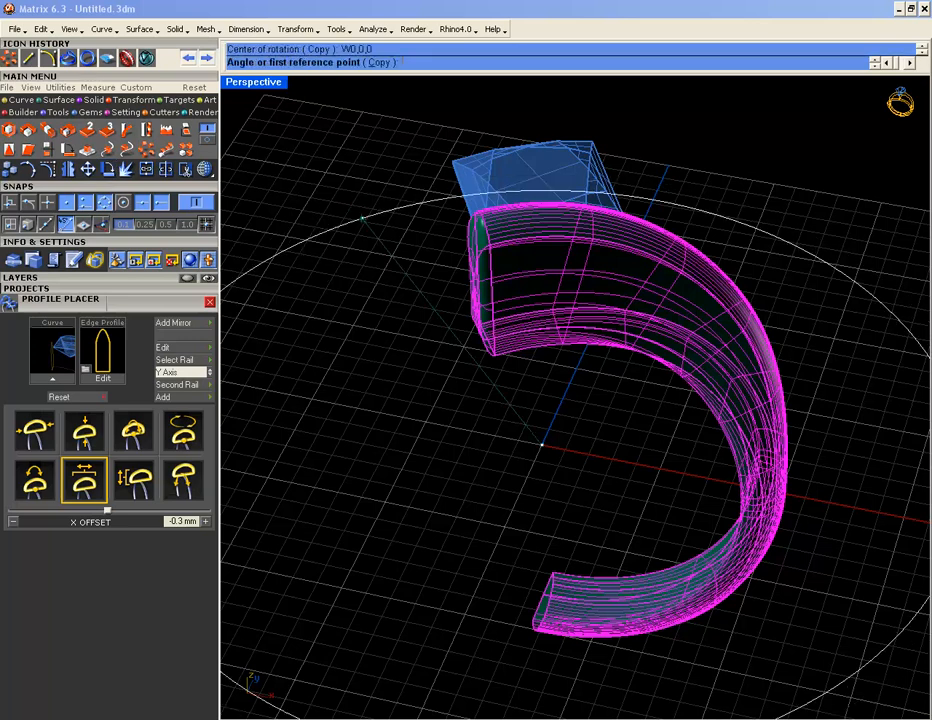
left_click(449, 368)
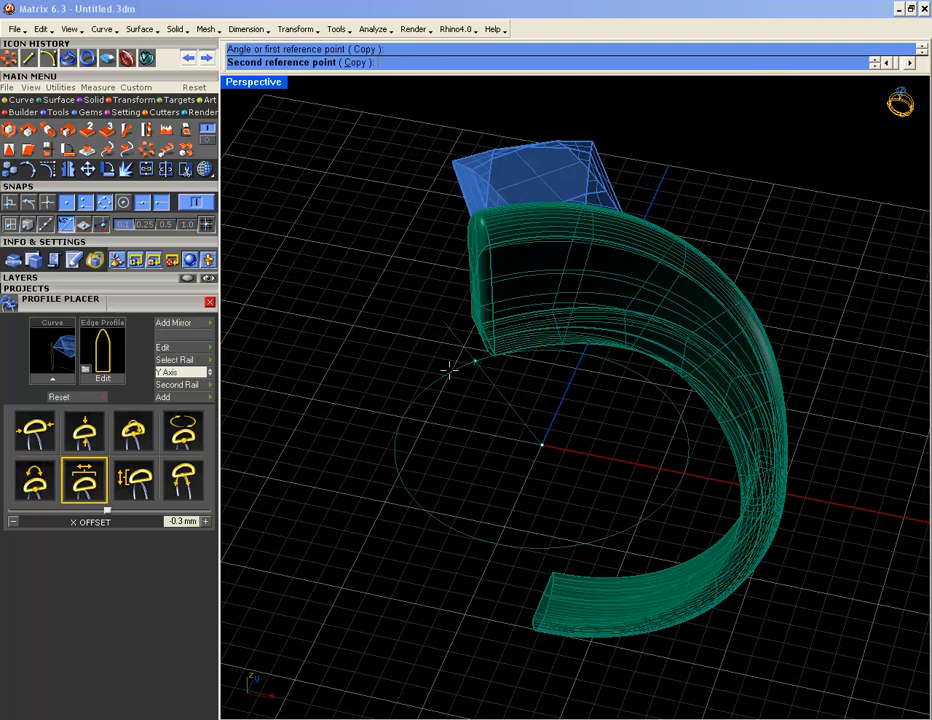
left_click(355, 62)
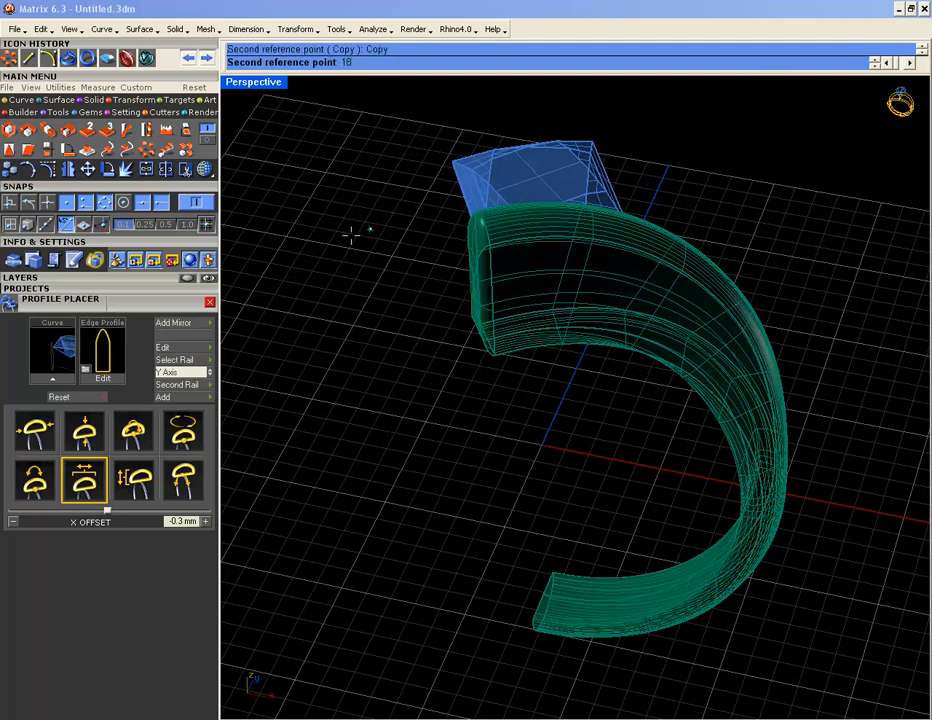
type("180")
key("Return")
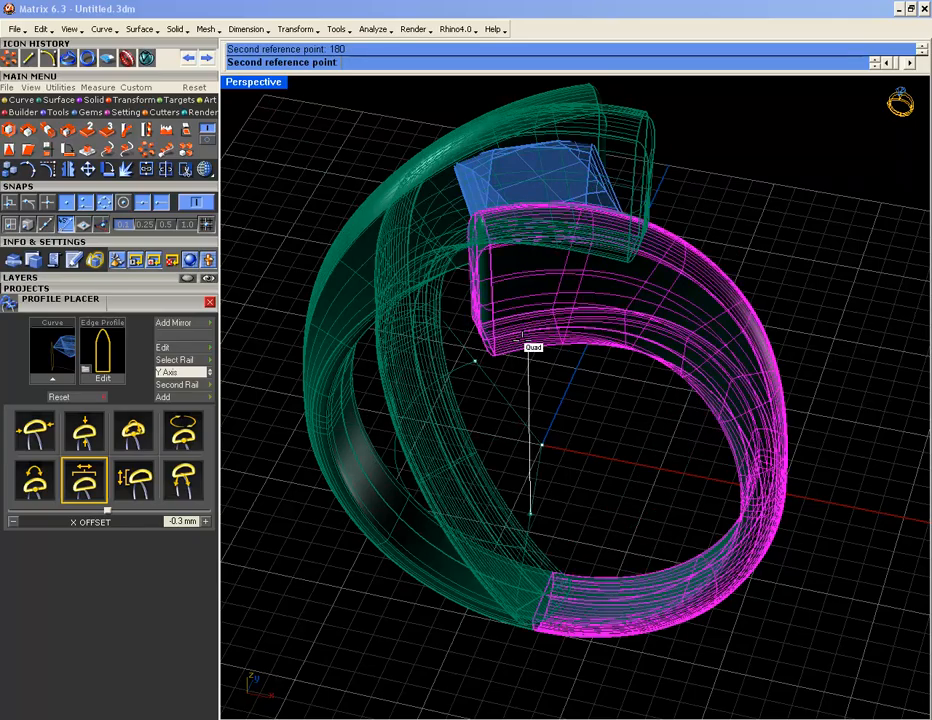
right_click(523, 342)
right_click_drag(553, 362, 686, 290)
left_click(781, 200)
right_click_drag(724, 248, 687, 217)
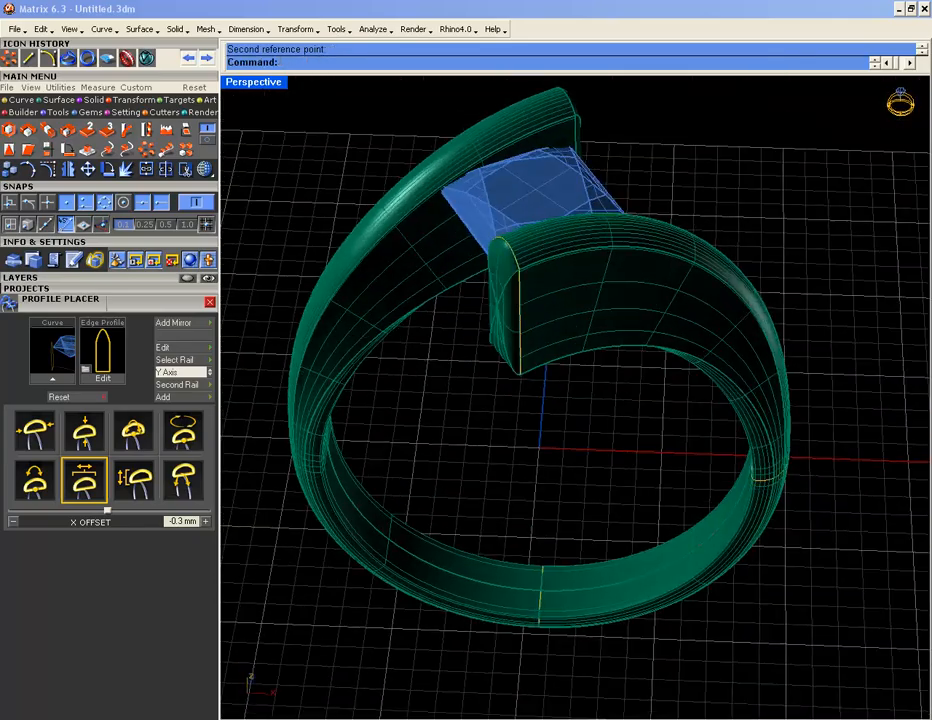
- Try to join the two band halves into a single polysurface
left_click(604, 324)
left_click(370, 298, "shift")
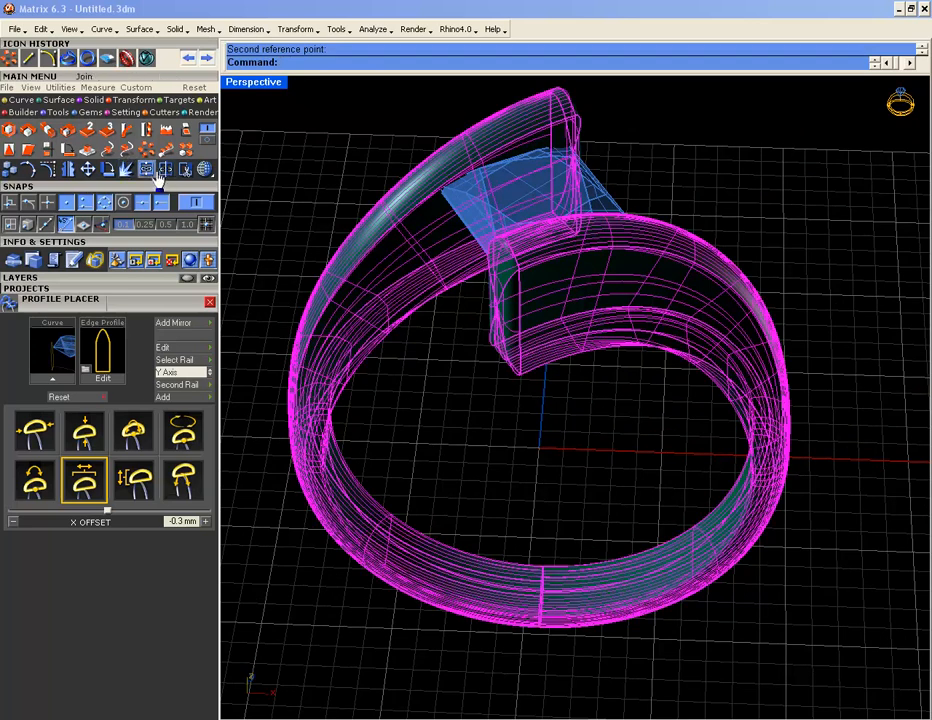
left_click(148, 170)
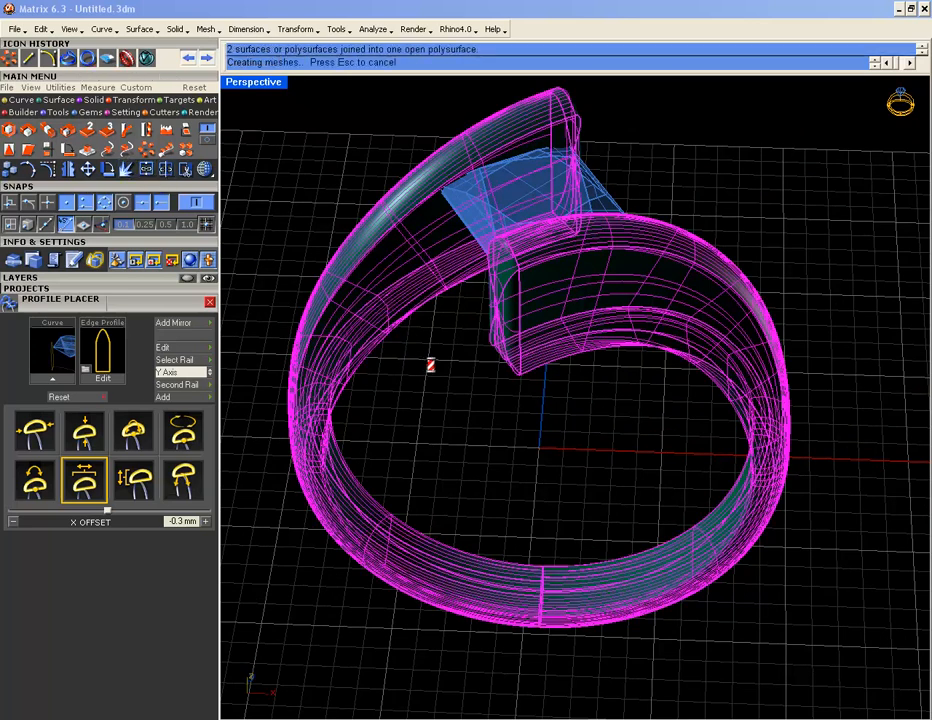
left_click(444, 380)
left_click(495, 328)
left_click(616, 551)
left_click(350, 390)
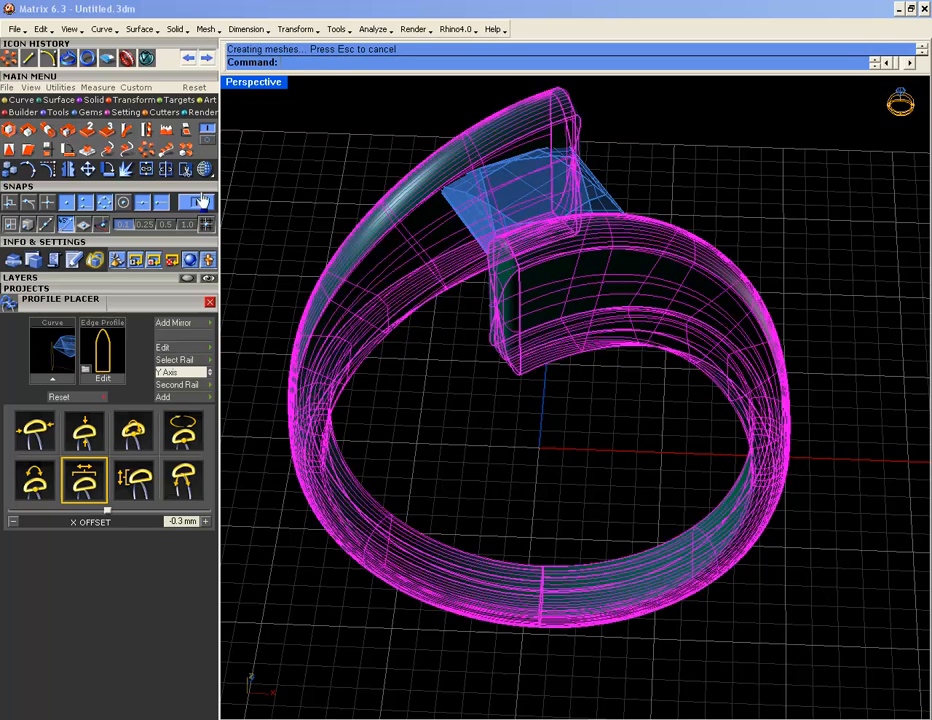
left_click(150, 174)
right_click_drag(330, 178, 522, 276)
right_click(528, 282)
- Examine the seam between the two band halves at the base of the ring
right_click_drag(585, 293, 666, 168)
left_click(419, 353)
right_click_drag(517, 580, 548, 405, "ctrl")
right_click_drag(548, 560, 580, 440, "shift")
right_click_drag(587, 520, 593, 468, "ctrl")
left_click(558, 487)
right_click_drag(552, 418, 558, 530, "ctrl")
right_click_drag(558, 530, 755, 278)
- Undo the join of the band halves and the 180-degree rotated copy
key("Home")
key("Home")
key("Home")
key("Home")
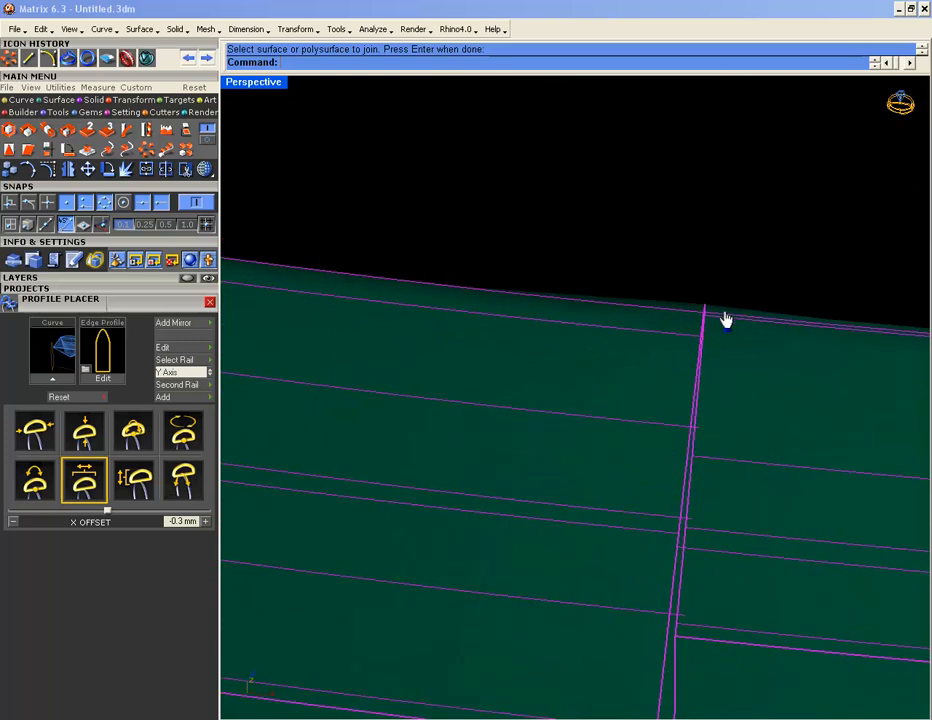
key("Home")
key("Home")
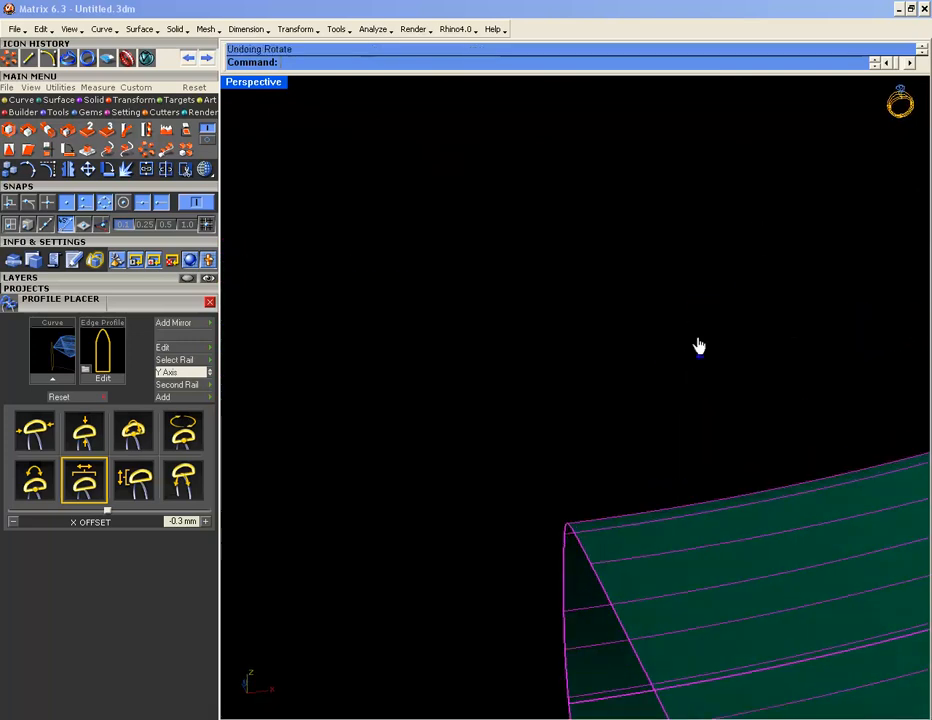
- Examine the bottom profile's alignment with the band's centre axis in the Looking Down view
left_click_drag(537, 339, 764, 713)
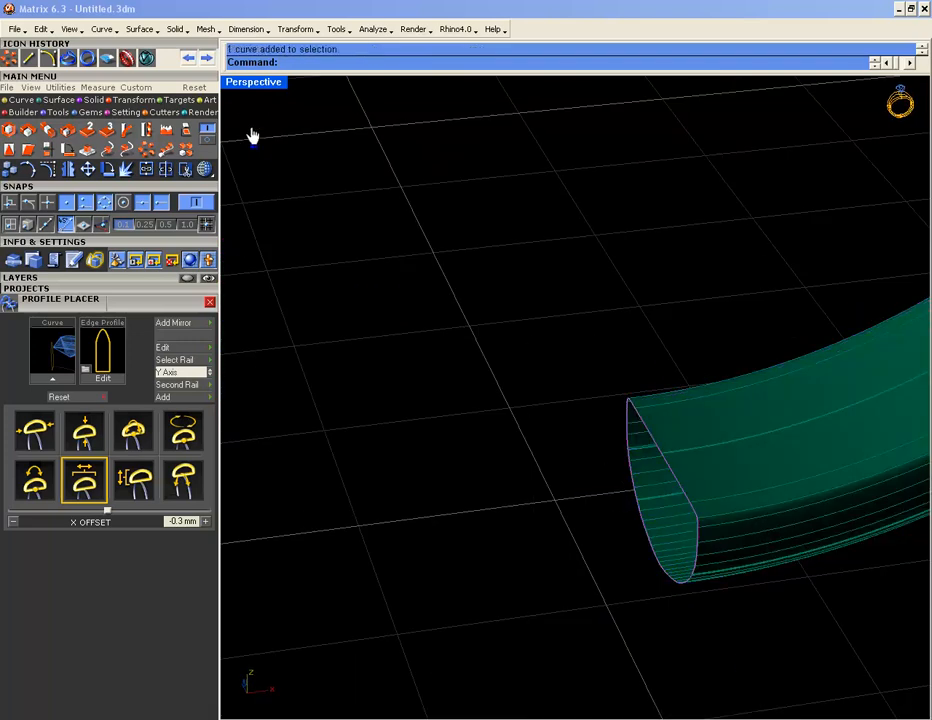
double_click(244, 84)
scroll(358, 146, "up", 5)
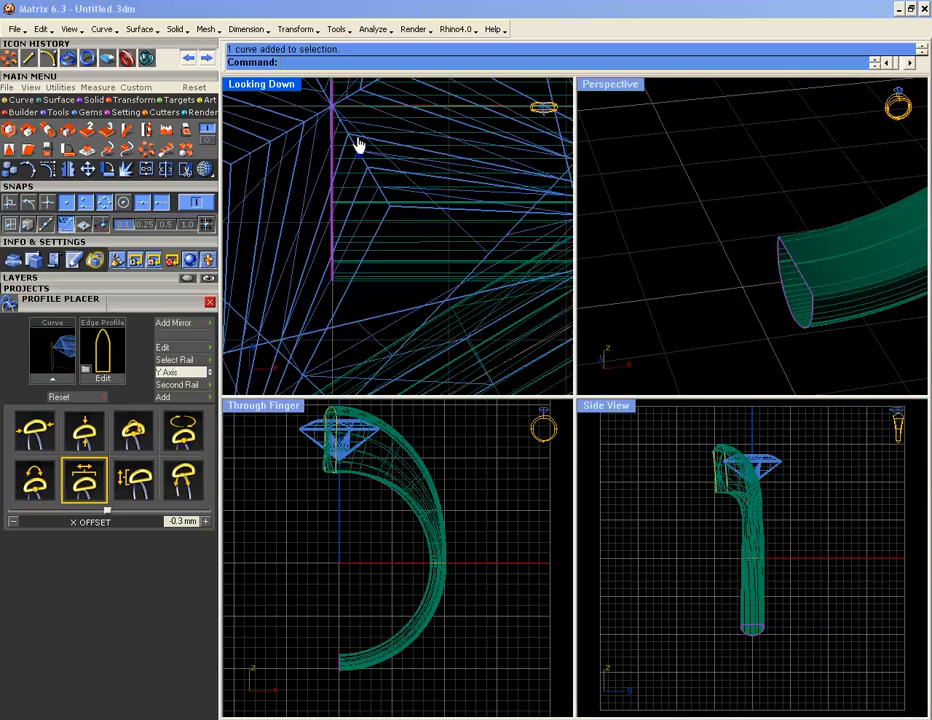
scroll(315, 186, "down", 3)
scroll(314, 189, "up", 5)
scroll(314, 189, "up", 3)
right_click_drag(325, 160, 323, 235)
scroll(323, 235, "up", 4)
right_click_drag(333, 136, 333, 225)
- Delete the swept band half, keeping the rail and its three profiles
double_click(620, 408)
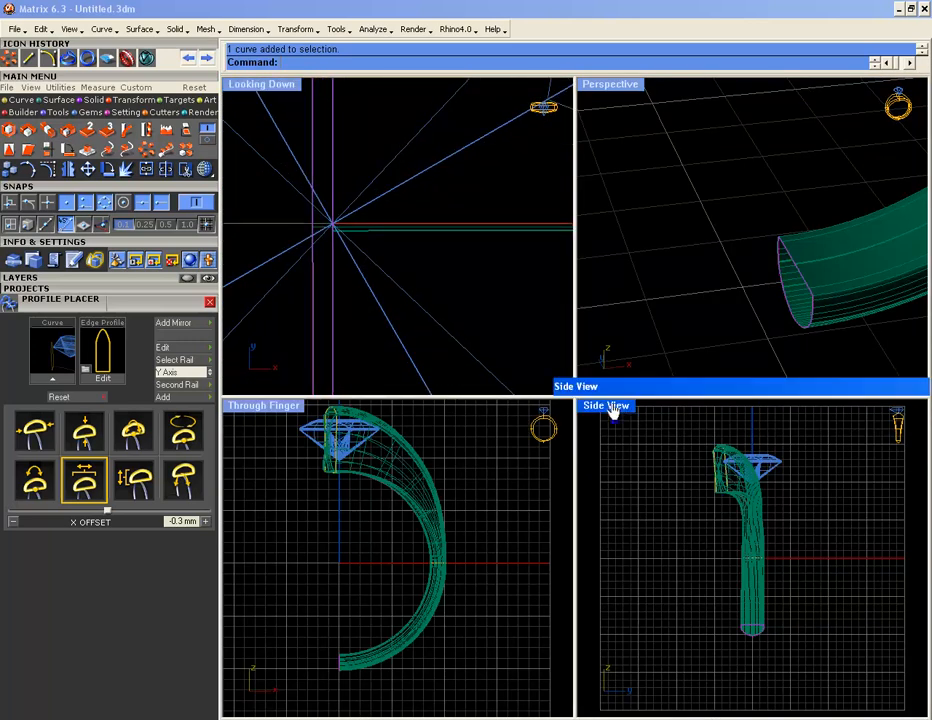
scroll(575, 441, "up", 5)
left_click(563, 457)
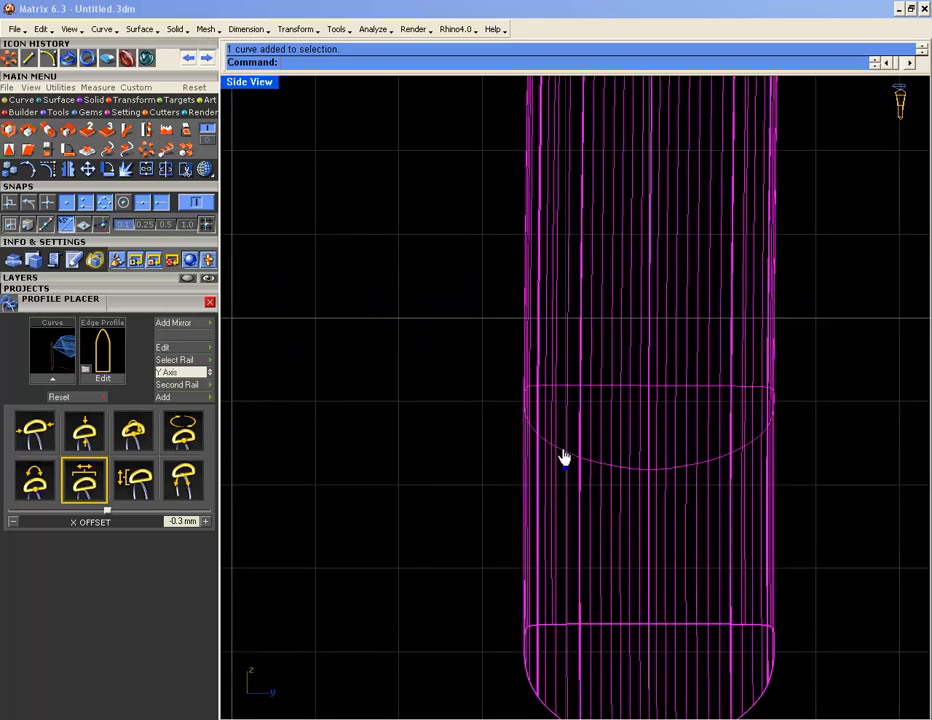
scroll(540, 457, "down", 5)
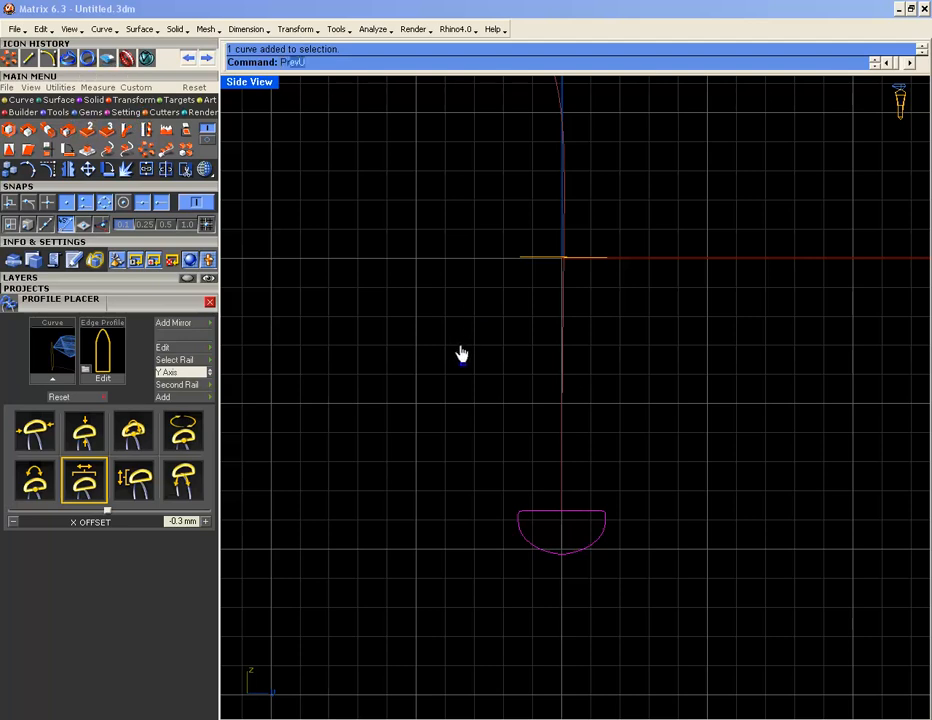
- Project the bottom profile onto the Side View construction plane with ProjectToCPlane, deleting the input curve
type("roject")
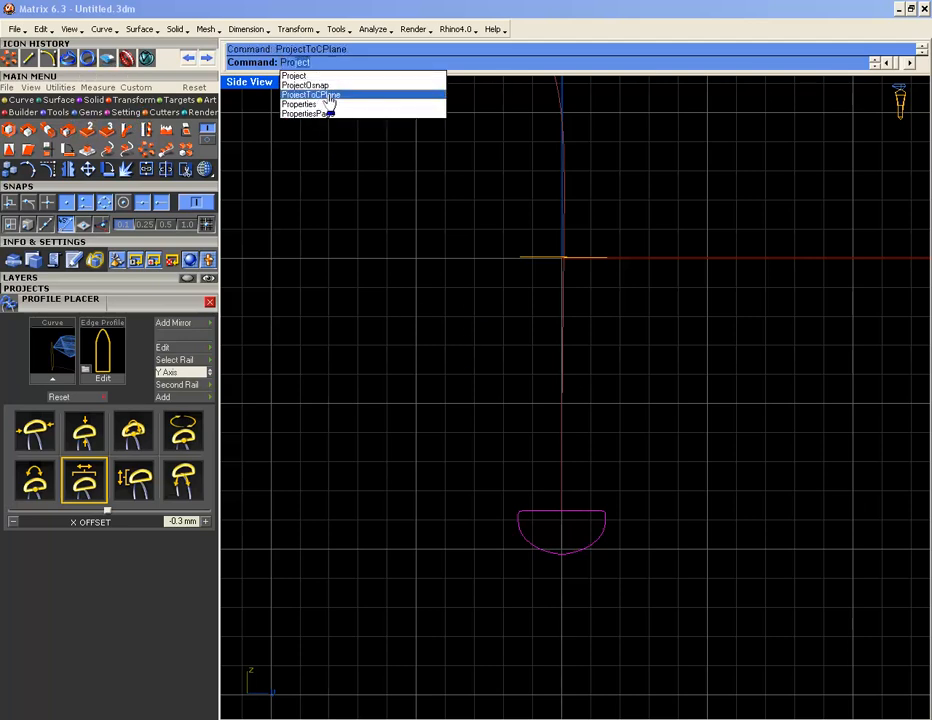
left_click(326, 95)
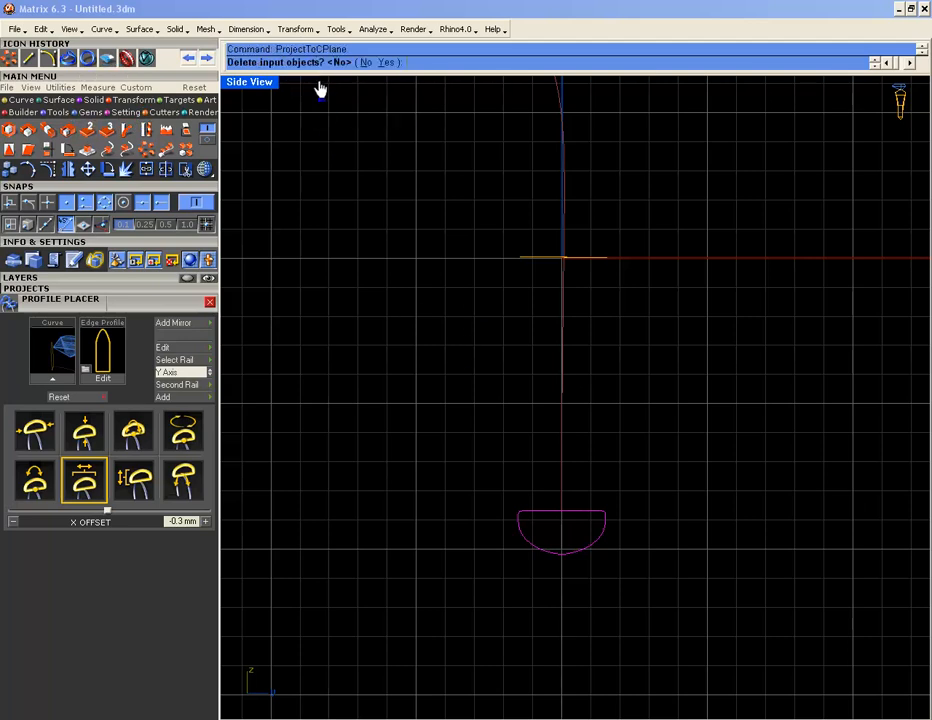
left_click(387, 63)
- Compare the bottom profile's position against the centre axis by undoing and redoing its projection
double_click(257, 84)
scroll(325, 233, "down", 8)
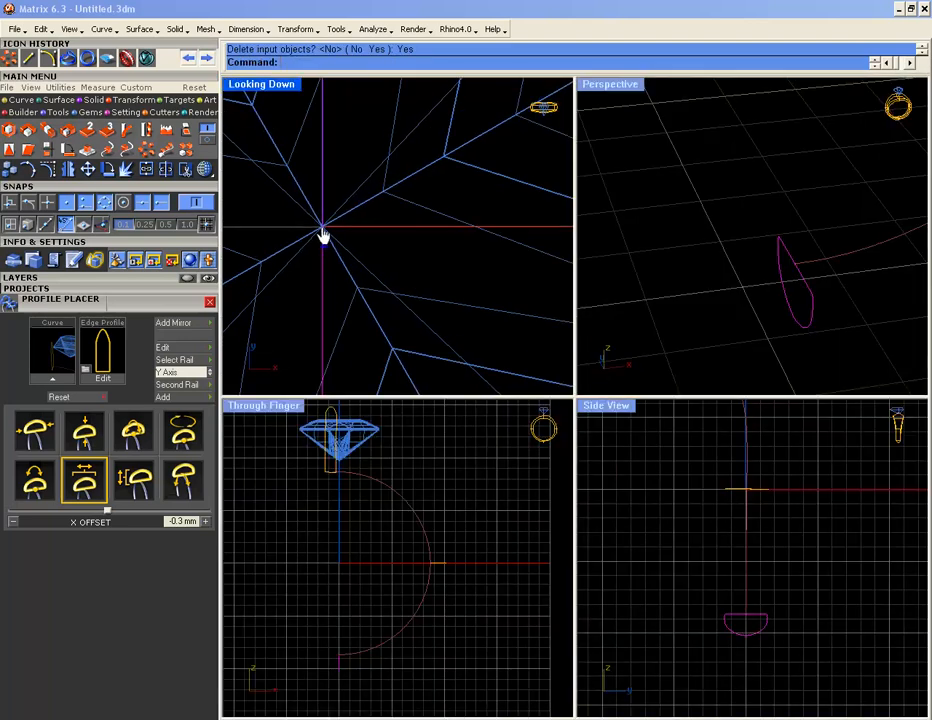
scroll(324, 235, "up", 9)
key("ctrl+z")
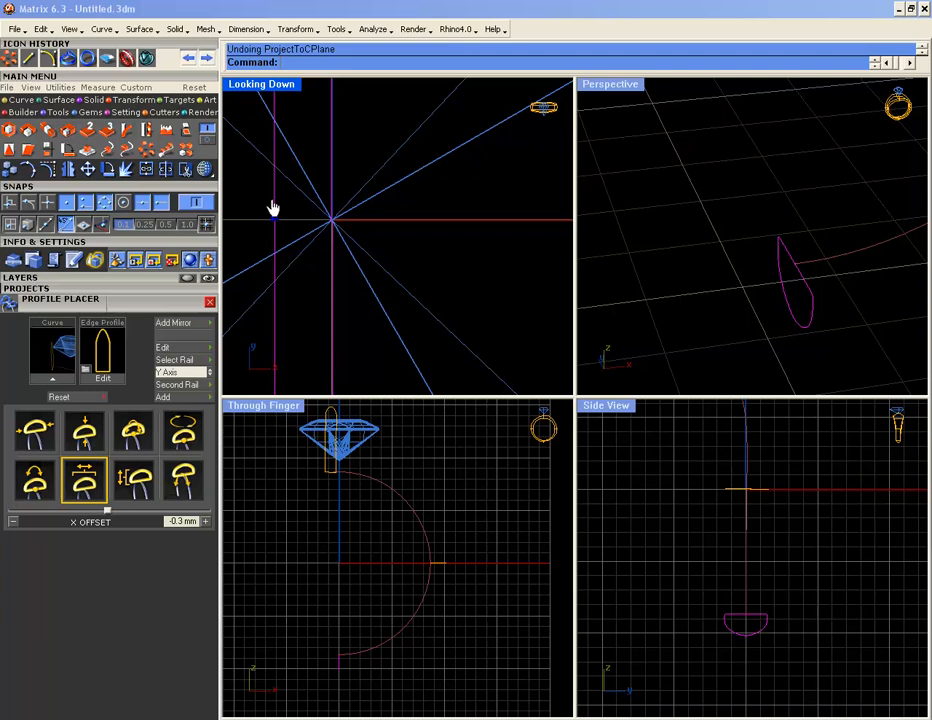
key("ctrl+y")
scroll(345, 678, "up", 5)
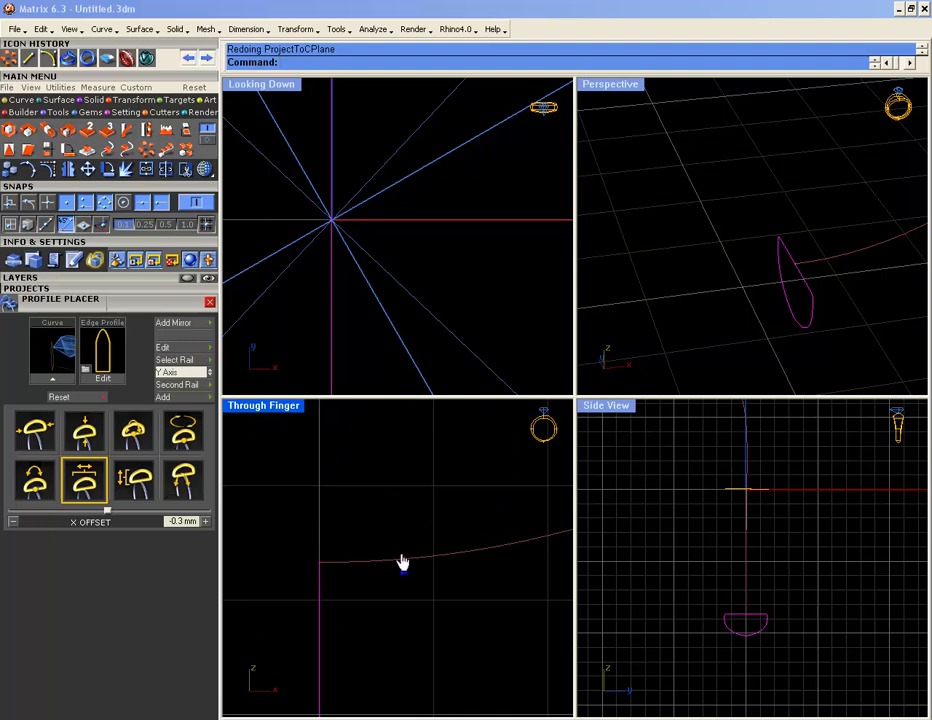
scroll(751, 632, "up", 5)
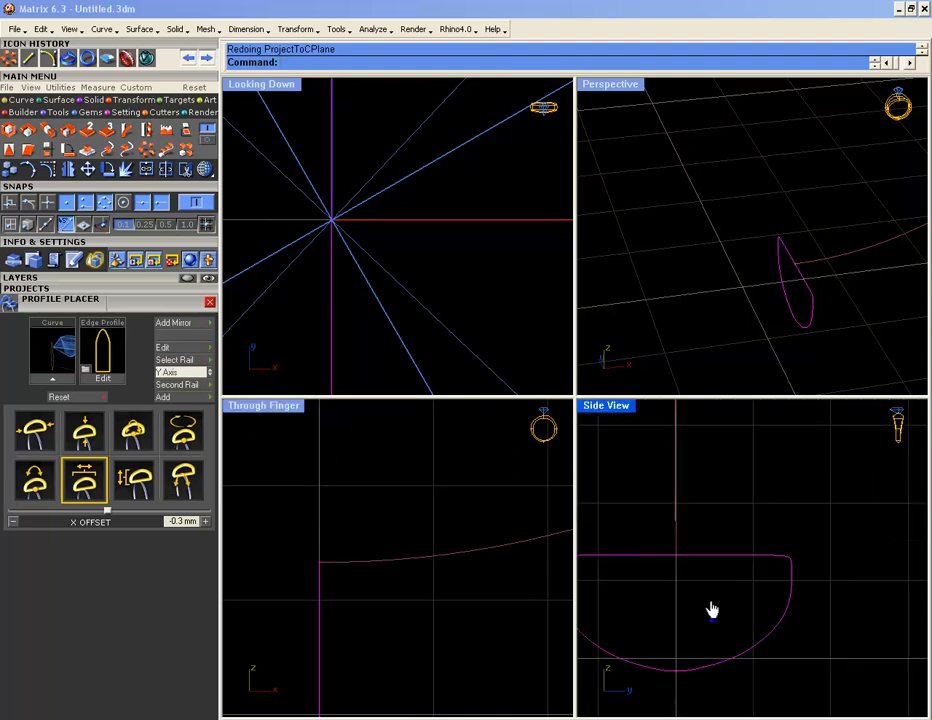
- Sweep the rail curve through the top, side and bottom profiles with Sweep 1 History
double_click(600, 91)
scroll(580, 290, "down", 10)
right_click_drag(613, 324, 399, 287)
scroll(659, 218, "up", 5)
right_click_drag(659, 218, 603, 391)
middle_click(557, 327)
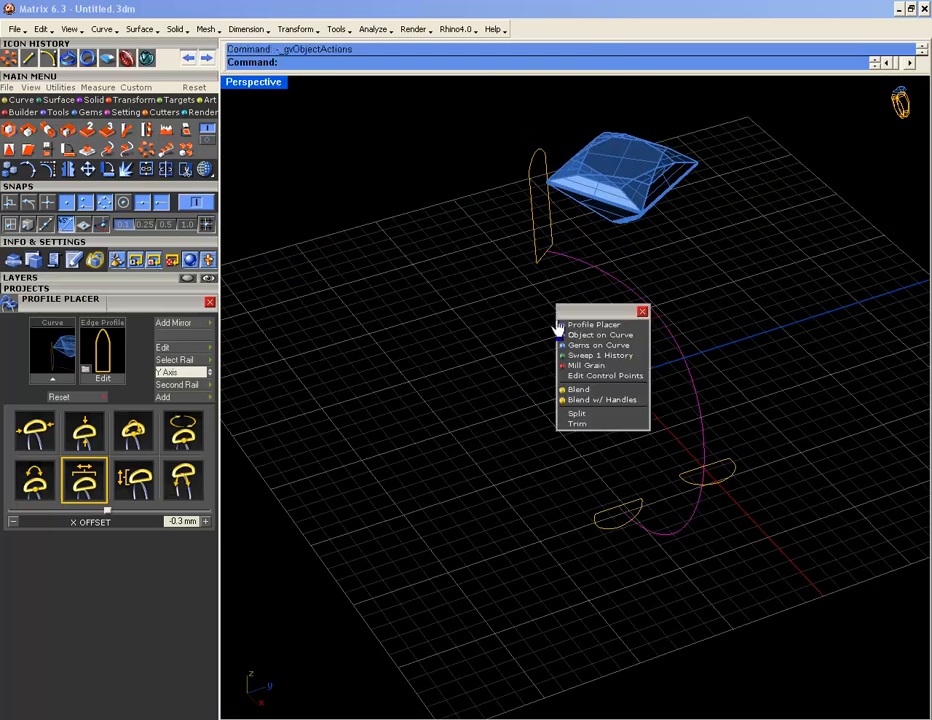
left_click(593, 362)
left_click(540, 264)
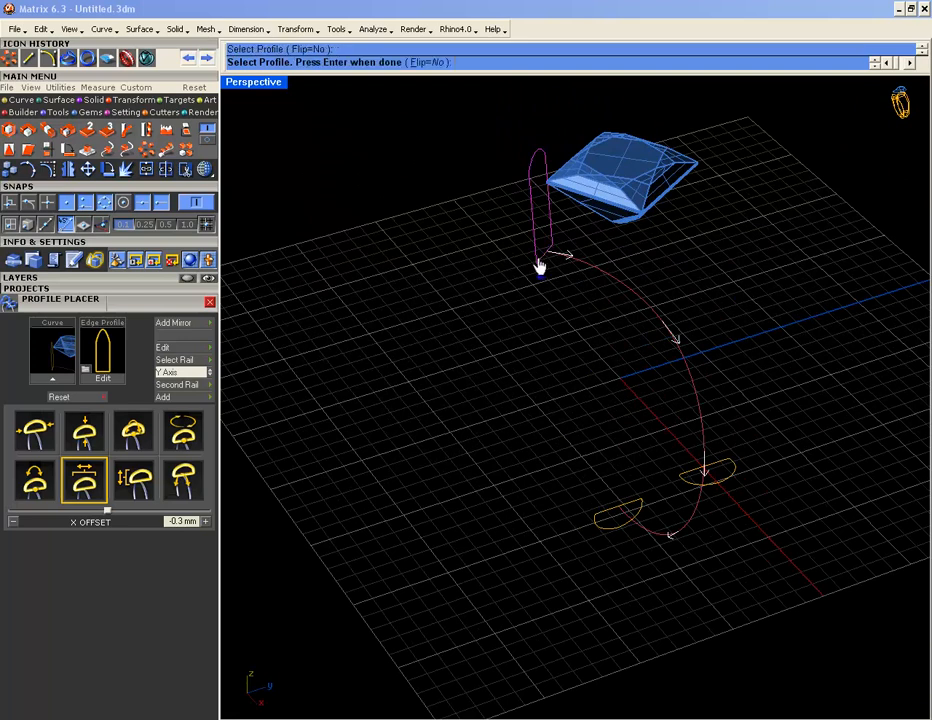
left_click(722, 472)
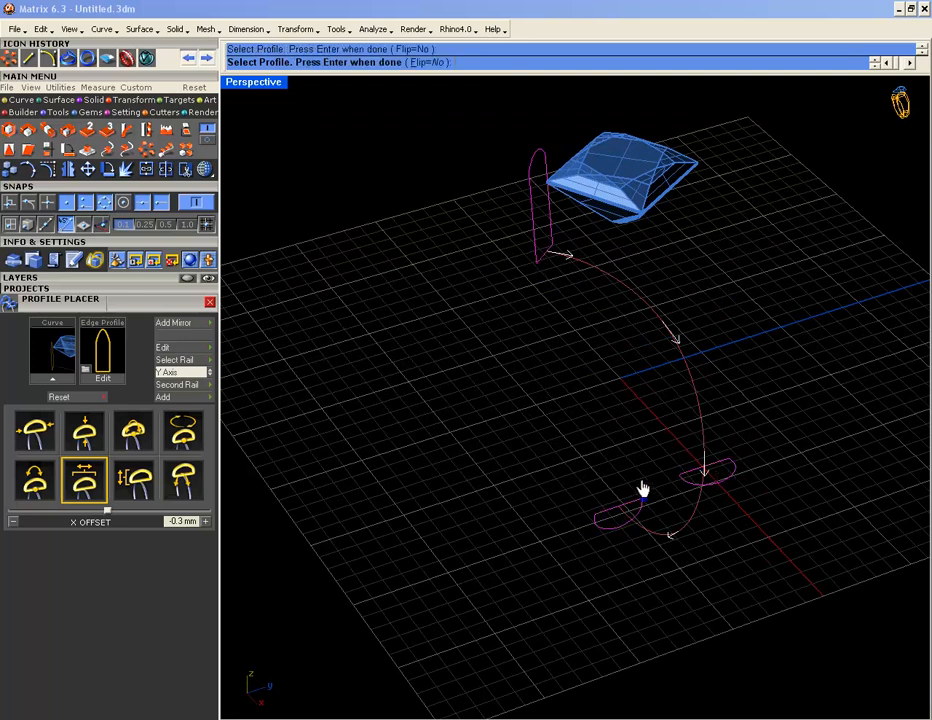
key("Return")
- Close the band's top end at its profile with a rounded Profile Cap about 0.43 mm deep
right_click_drag(618, 427, 610, 378)
left_click(558, 320)
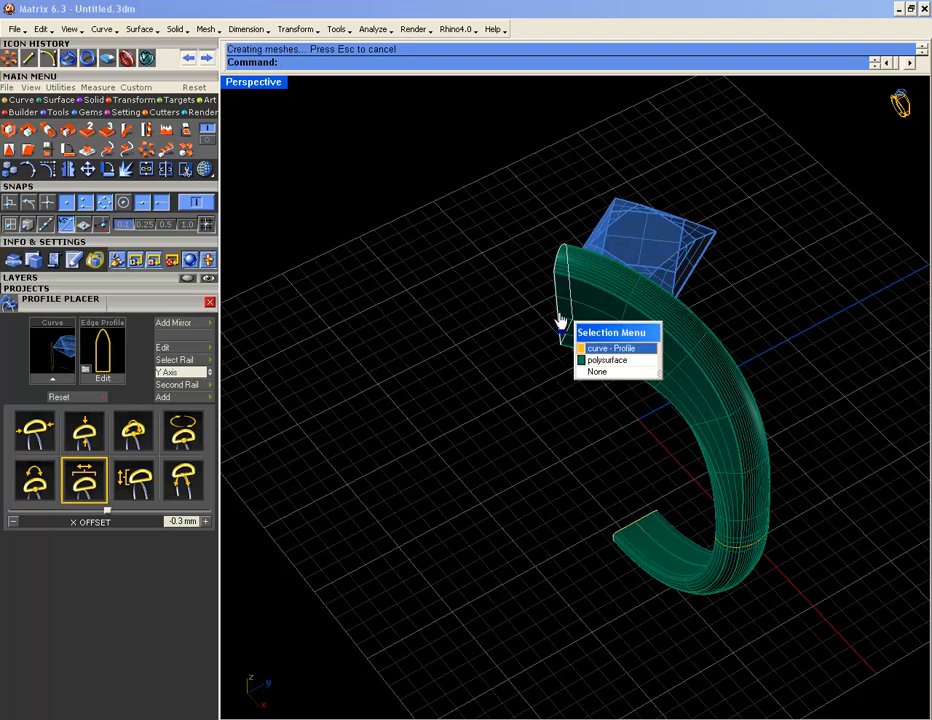
left_click(594, 352)
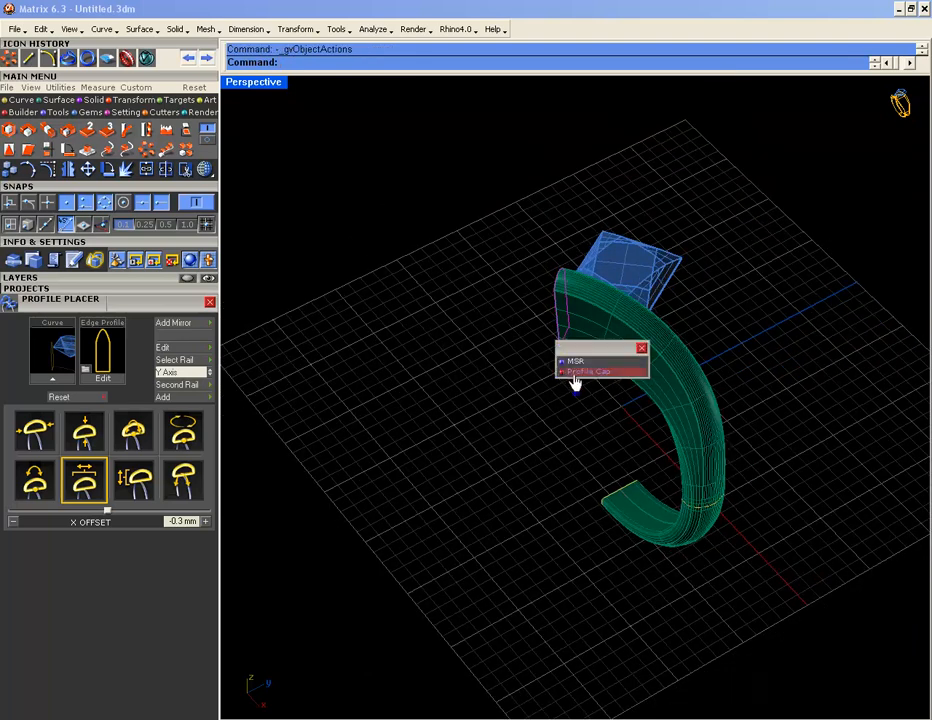
left_click(572, 381)
right_click_drag(578, 389, 632, 385)
right_click(632, 385)
scroll(583, 267, "up", 8)
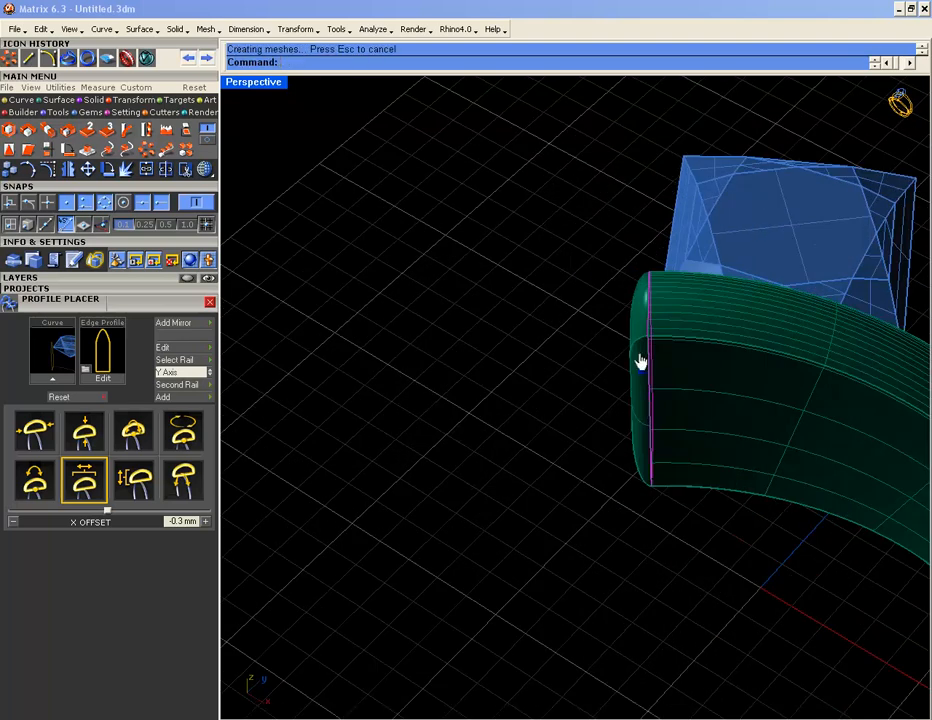
scroll(607, 356, "down", 8)
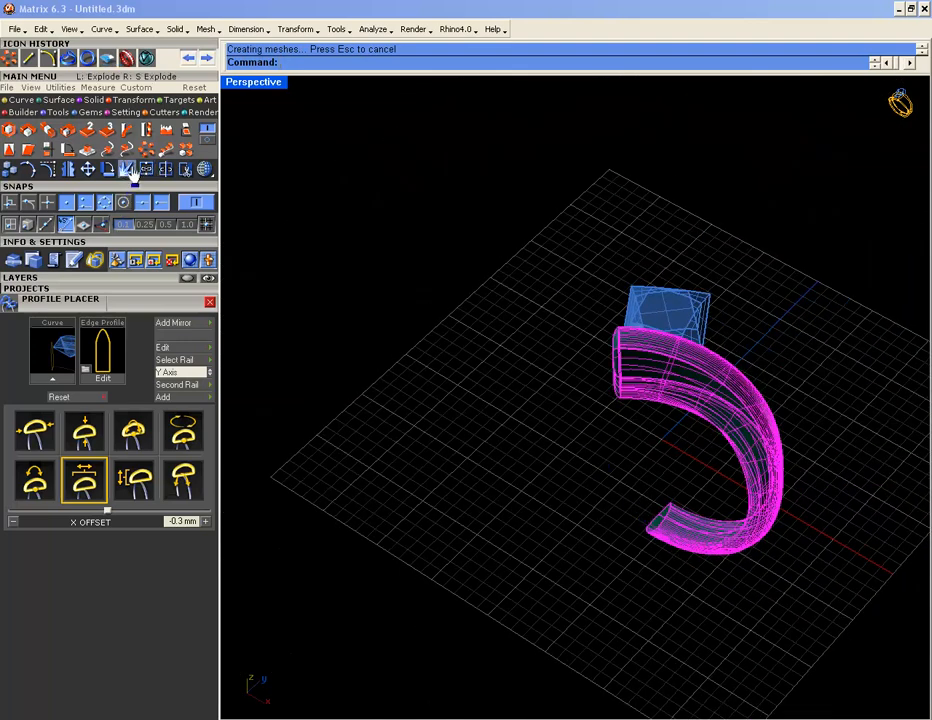
- Polar array the capped band half around the origin with 2 items over 360 degrees
left_click(121, 124)
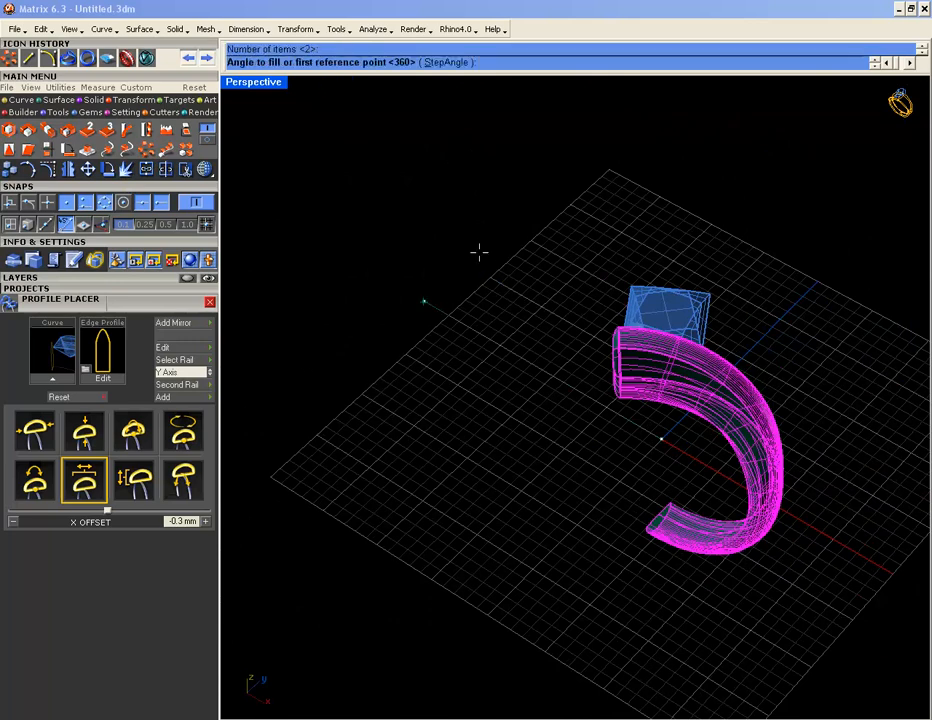
scroll(717, 256, "up", 5)
left_click_drag(739, 248, 706, 289)
- Join both capped band halves into one polysurface and check the result in the command history
left_click(148, 172)
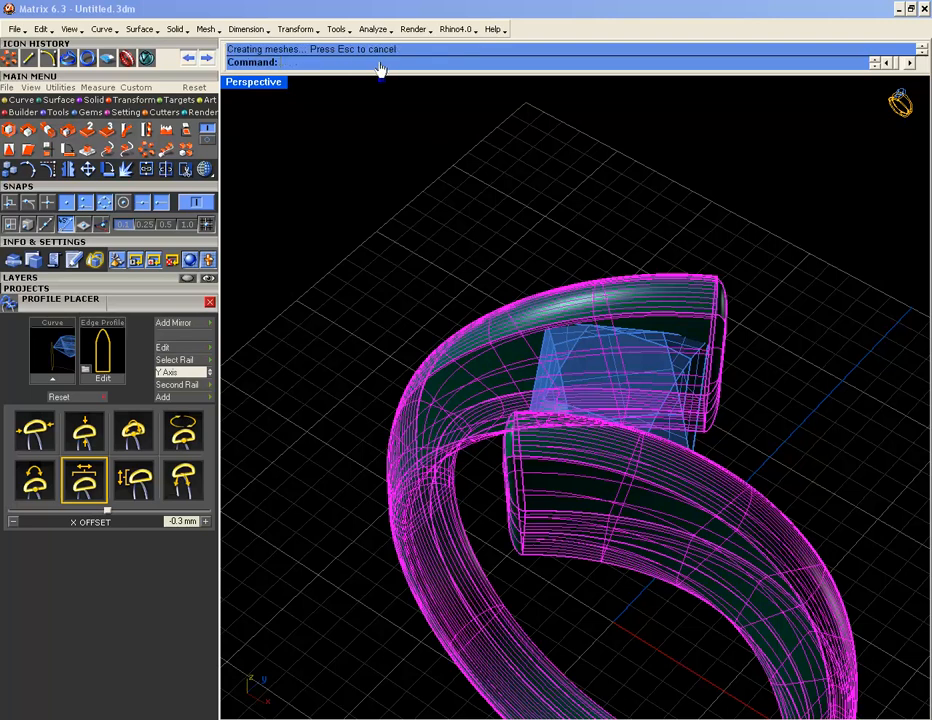
key("F2")
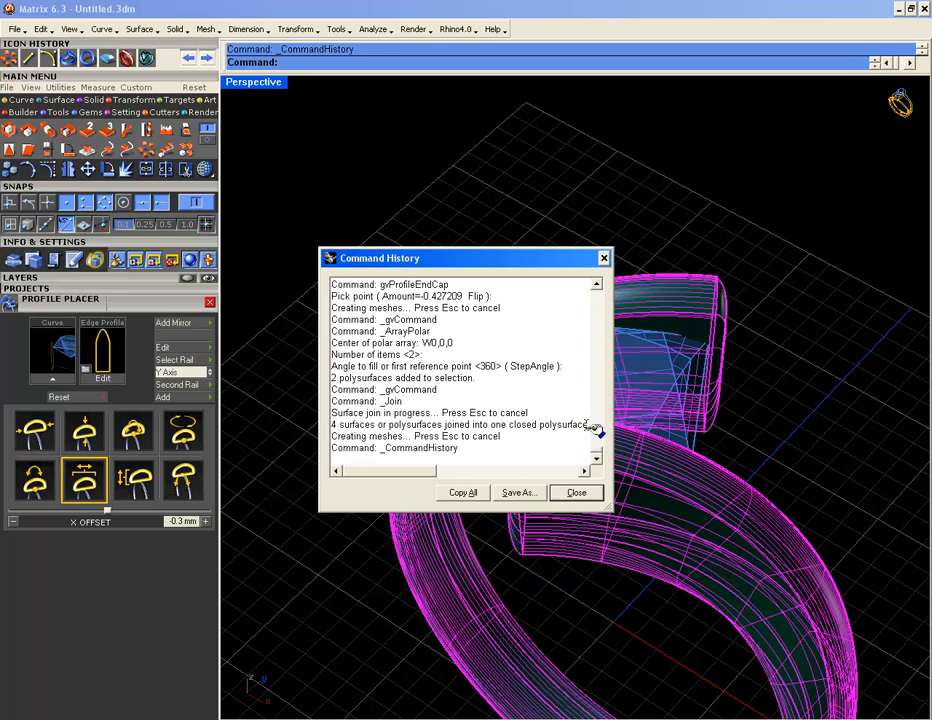
left_click(603, 259)
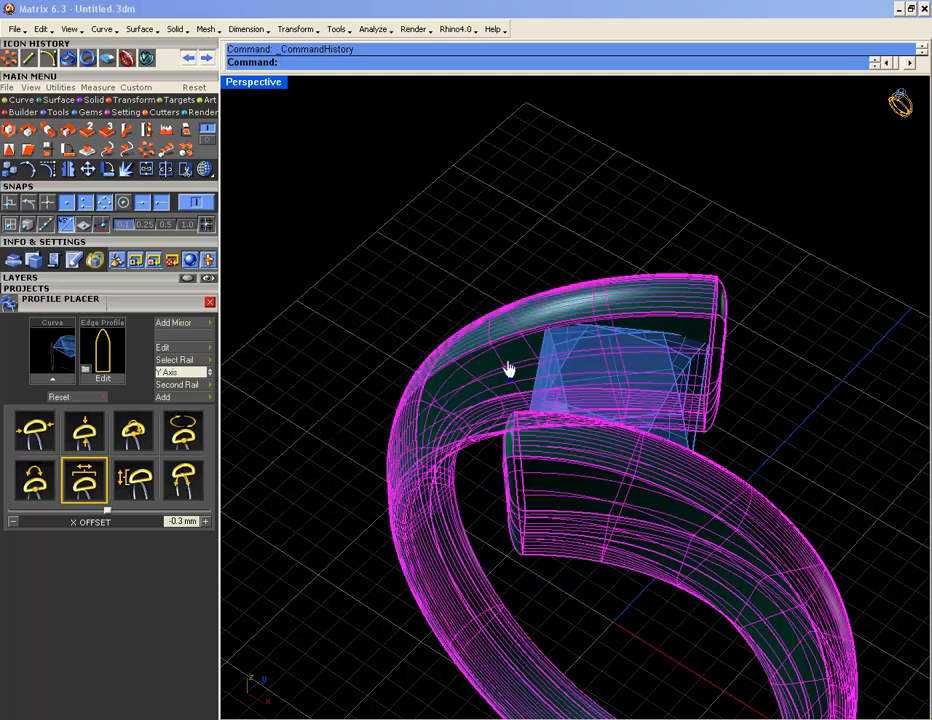
- Start an Under Bezel for the princess-cut gem in the Bezel Builder
right_click_drag(505, 258, 664, 295)
scroll(605, 179, "up", 4)
right_click_drag(605, 179, 651, 187)
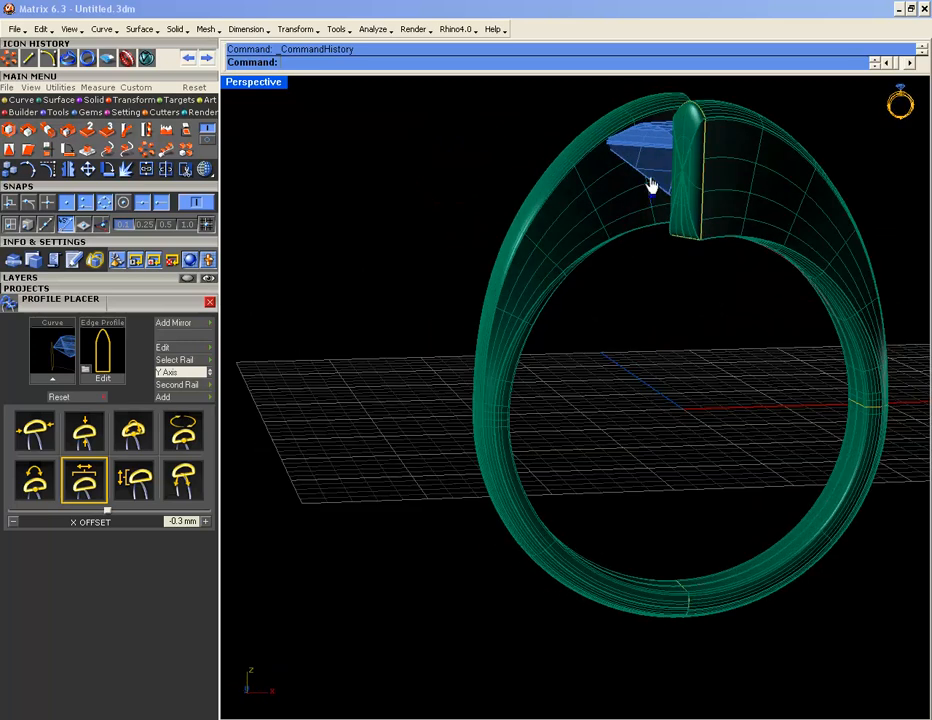
middle_click(652, 287)
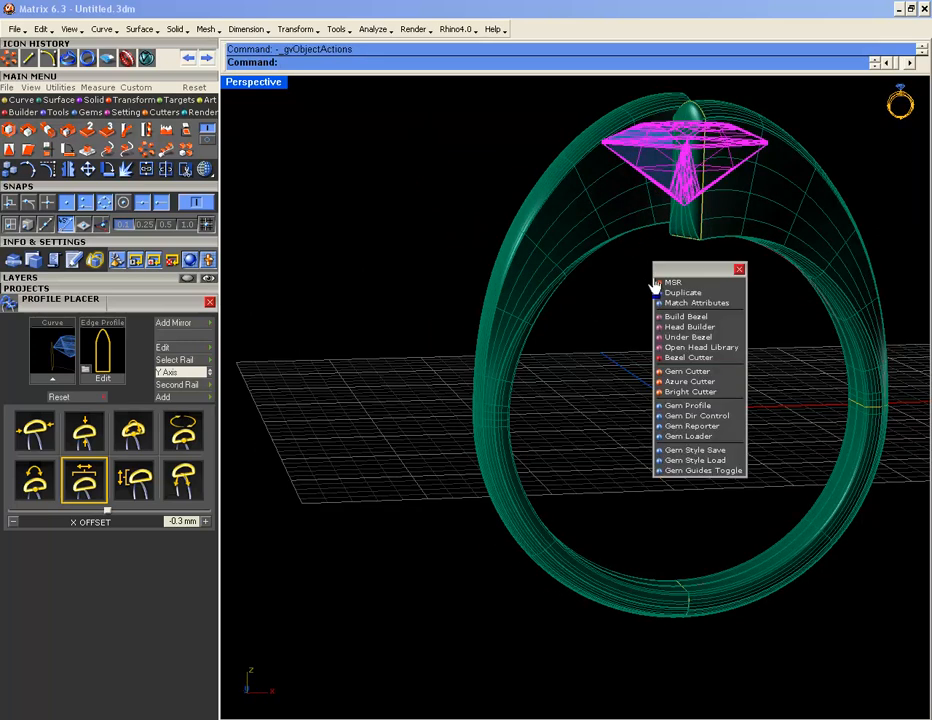
left_click(684, 340)
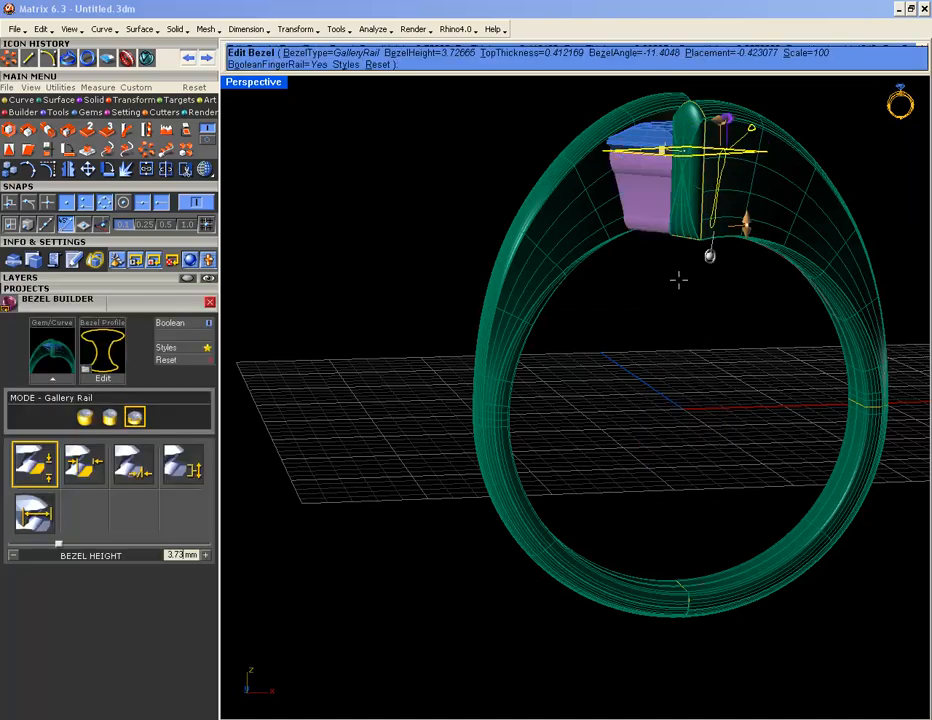
right_click_drag(662, 299, 620, 292)
scroll(628, 158, "up", 5)
scroll(622, 211, "down", 4)
scroll(620, 292, "up", 5)
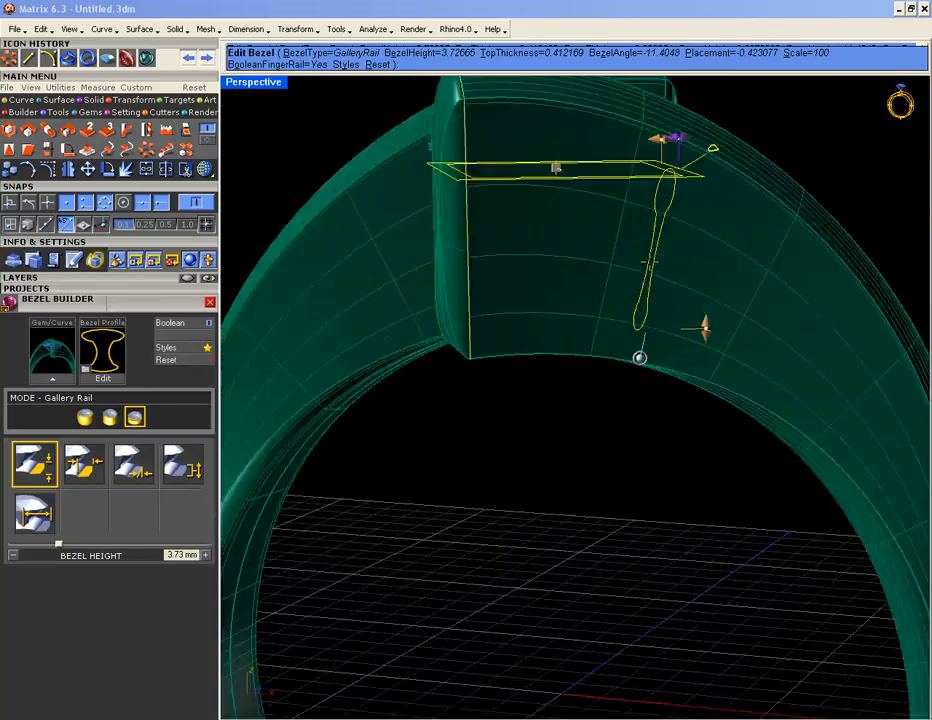
- Replace the under bezel's profile with the "rail 3" shape from the profile library
left_click(103, 345)
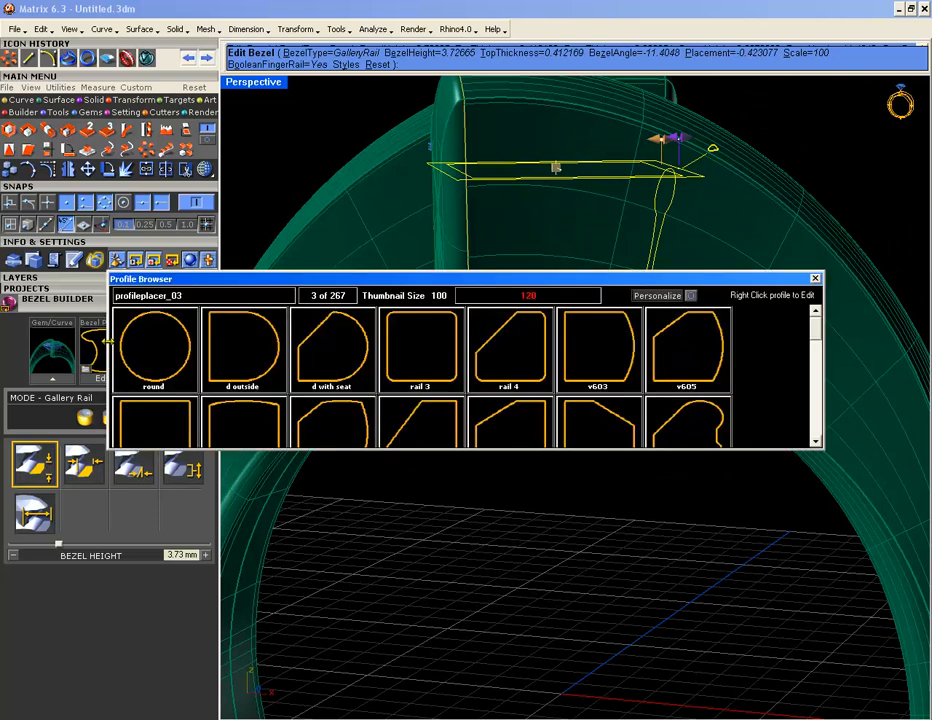
left_click(434, 334)
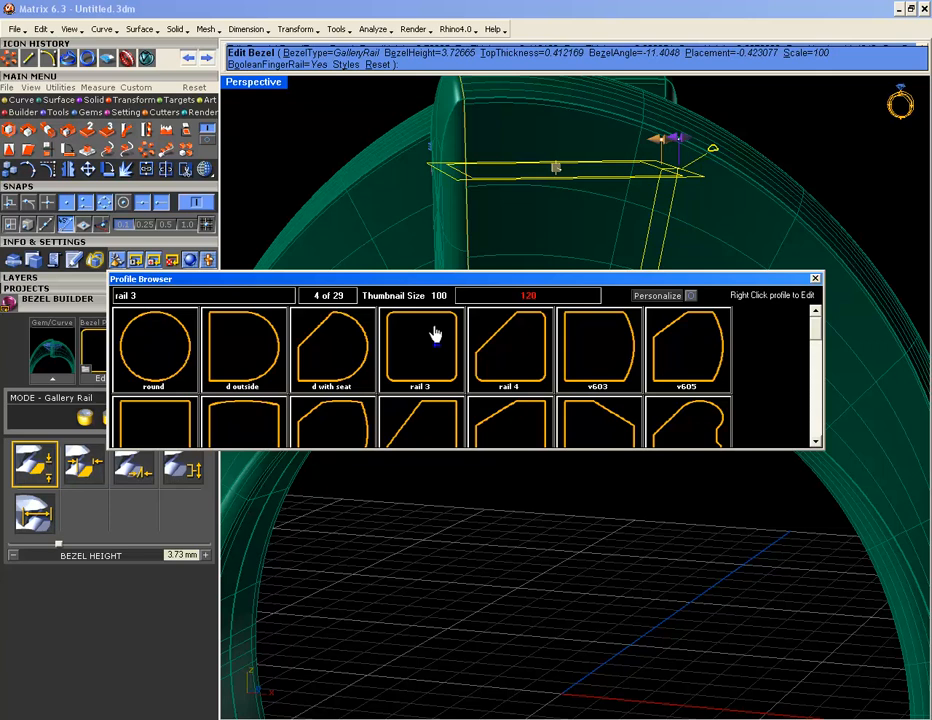
left_click(435, 335)
right_click_drag(724, 355, 638, 347)
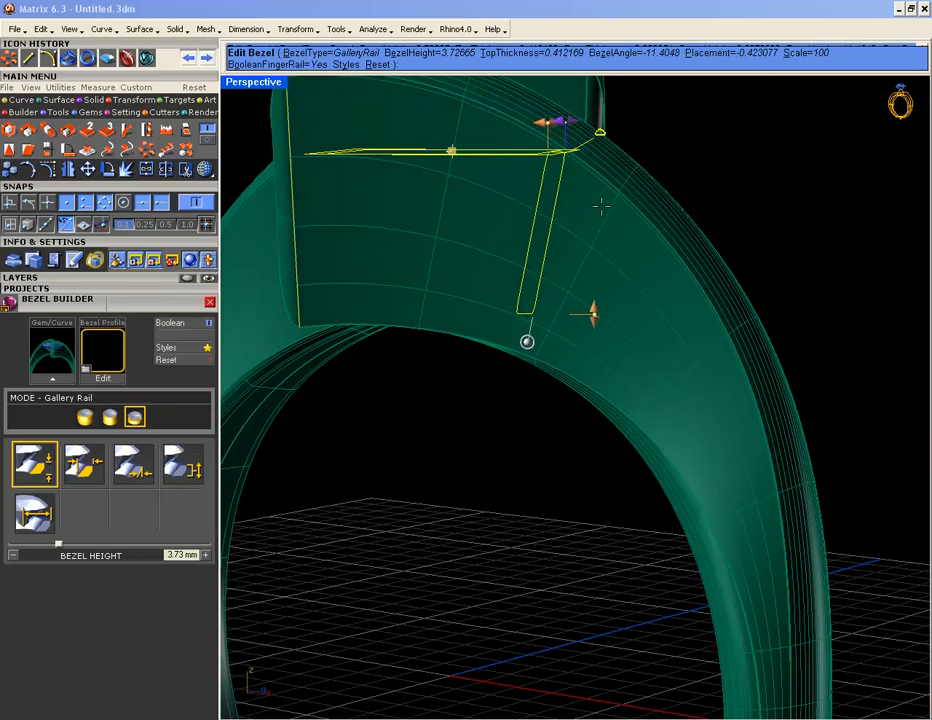
- Increase the under bezel's top thickness, first to 0.75 mm and finally to 0.85 mm
right_click_drag(592, 138, 620, 212)
scroll(620, 212, "up", 6)
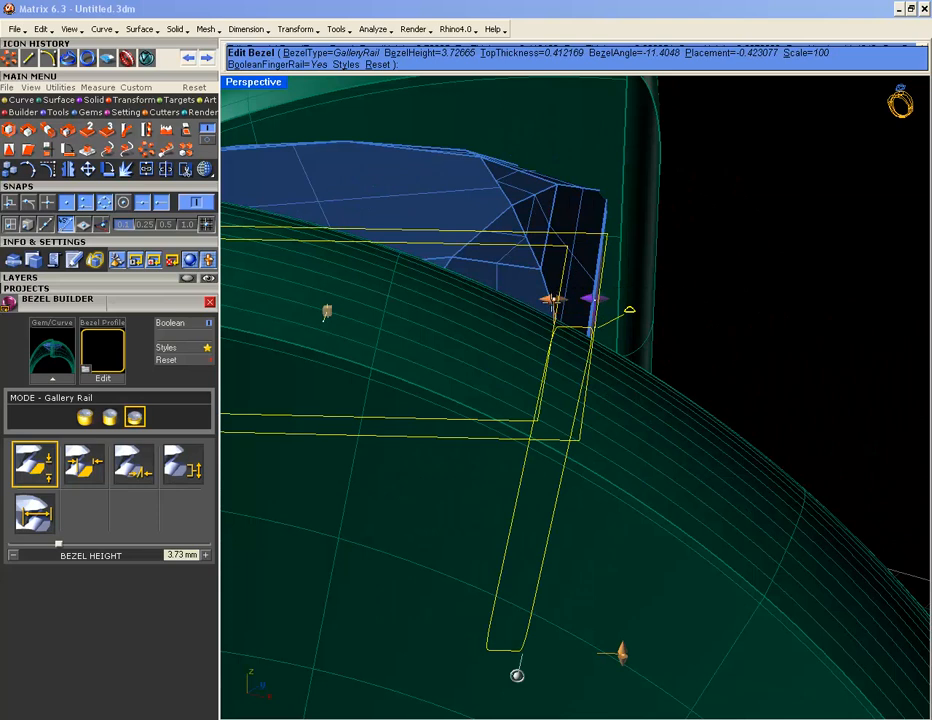
left_click(553, 298)
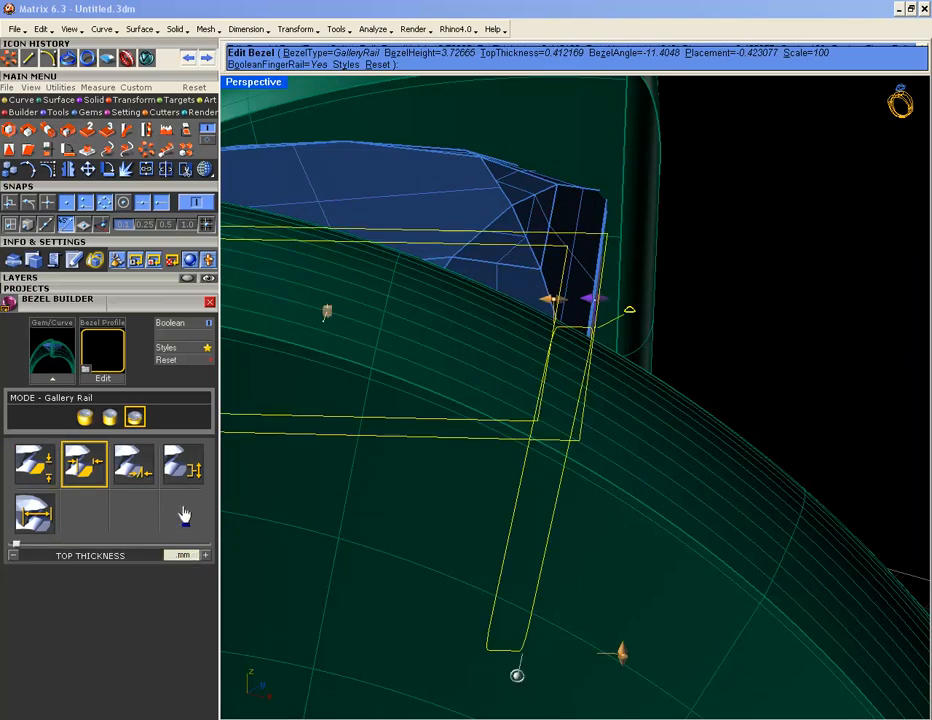
key("Return")
scroll(580, 449, "down", 6)
right_click_drag(580, 449, 600, 420)
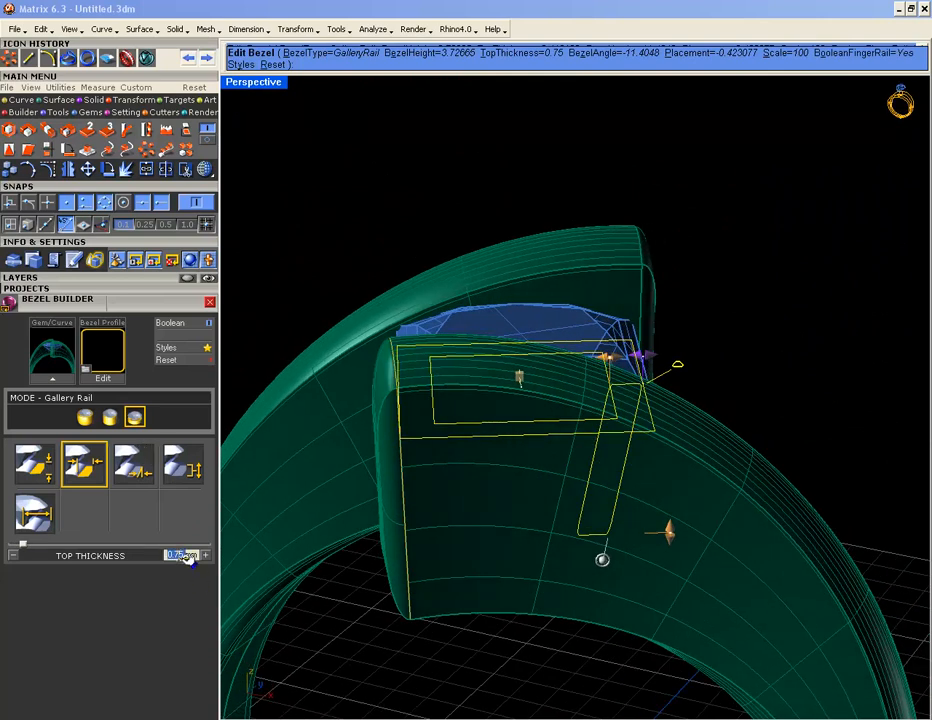
key("Return")
- Adjust the under bezel's angle to about -10.4 degrees and check its fit between the band halves
scroll(522, 530, "down", 5)
right_click_drag(522, 530, 546, 438)
right_click_drag(609, 408, 713, 433)
scroll(492, 184, "up", 6)
scroll(652, 411, "up", 10)
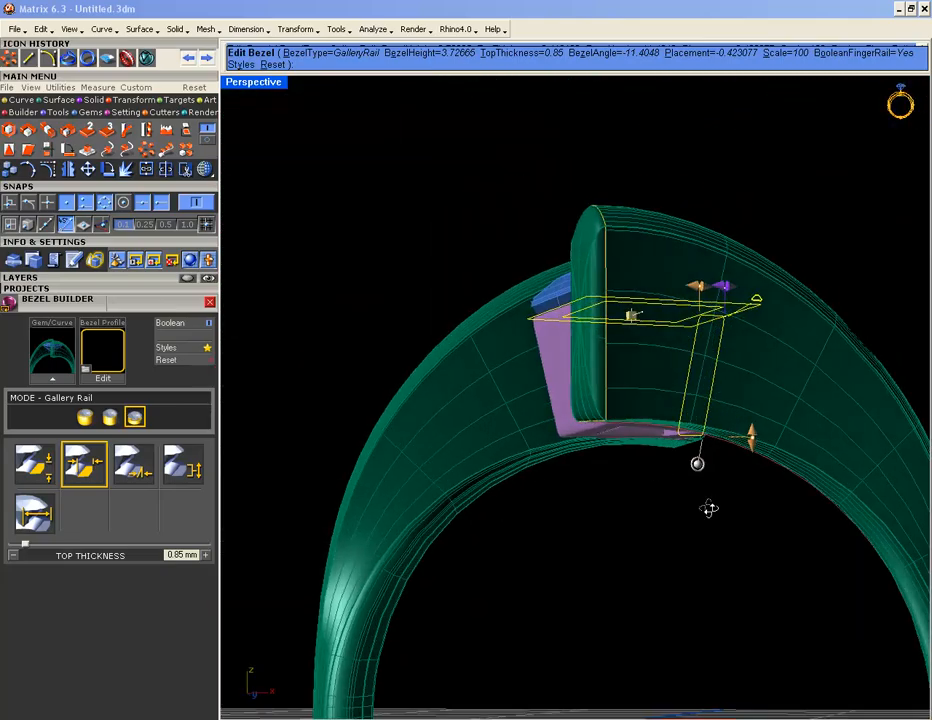
mouse_move(652, 411)
left_click_drag(652, 411, 658, 410)
scroll(604, 462, "down", 10)
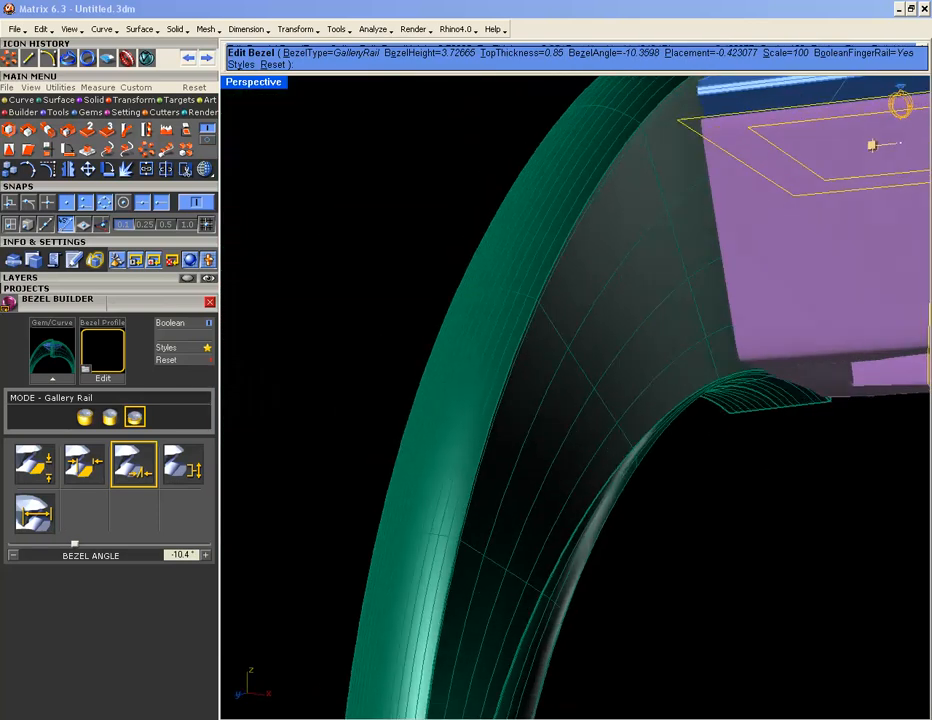
scroll(697, 380, "up", 8)
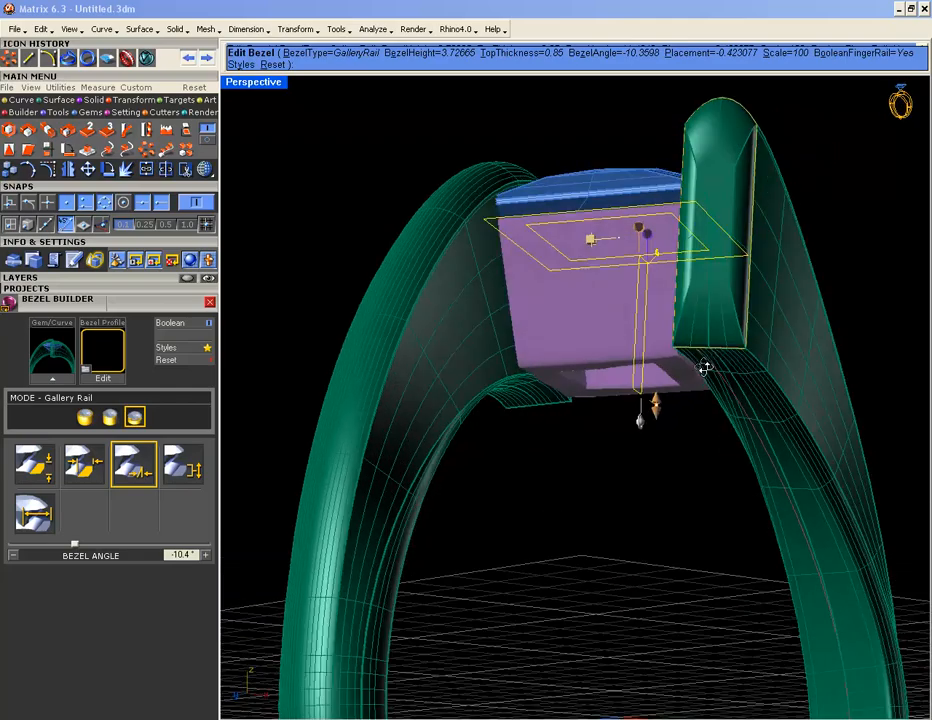
- Adjust the under bezel's angle to about -9.7 degrees
right_click_drag(704, 368, 622, 428)
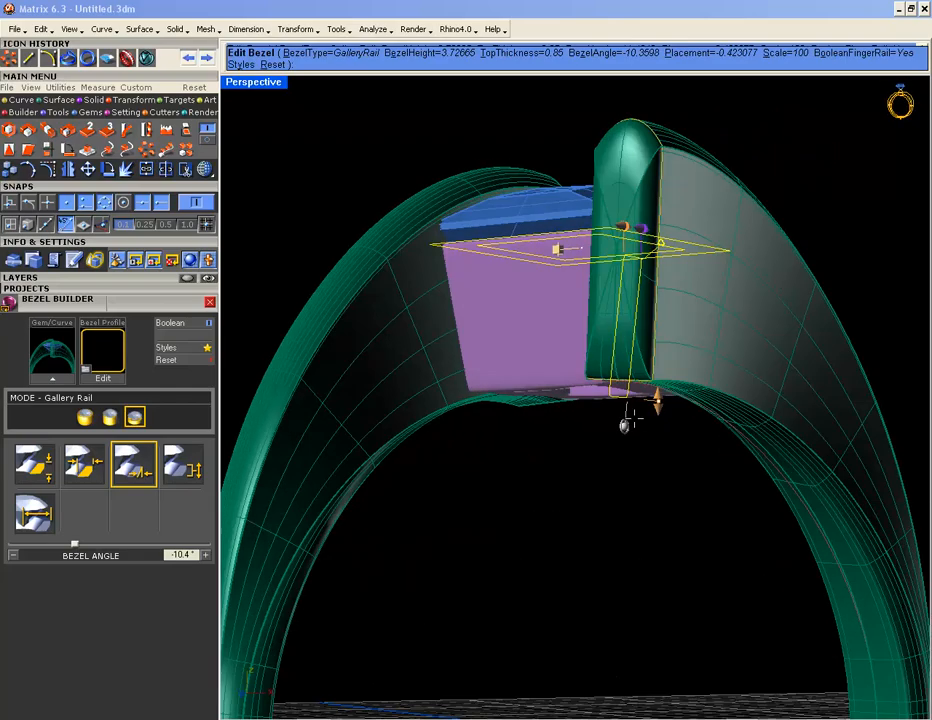
mouse_move(624, 427)
left_click_drag(614, 425, 568, 453)
right_click_drag(568, 453, 530, 486)
mouse_move(571, 436)
left_click_drag(571, 436, 599, 436)
right_click_drag(499, 472, 662, 446)
right_click_drag(638, 352, 535, 454)
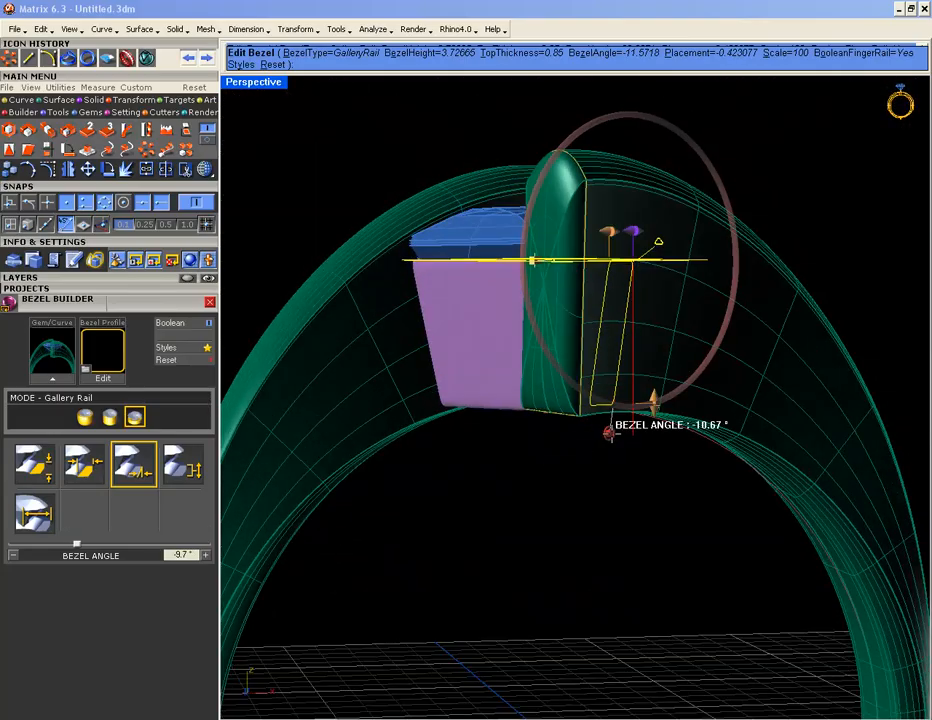
- Lower the under bezel to a placement of about -0.73, increase its height to 4.28 mm and finish the bezel
right_click_drag(468, 487, 582, 326)
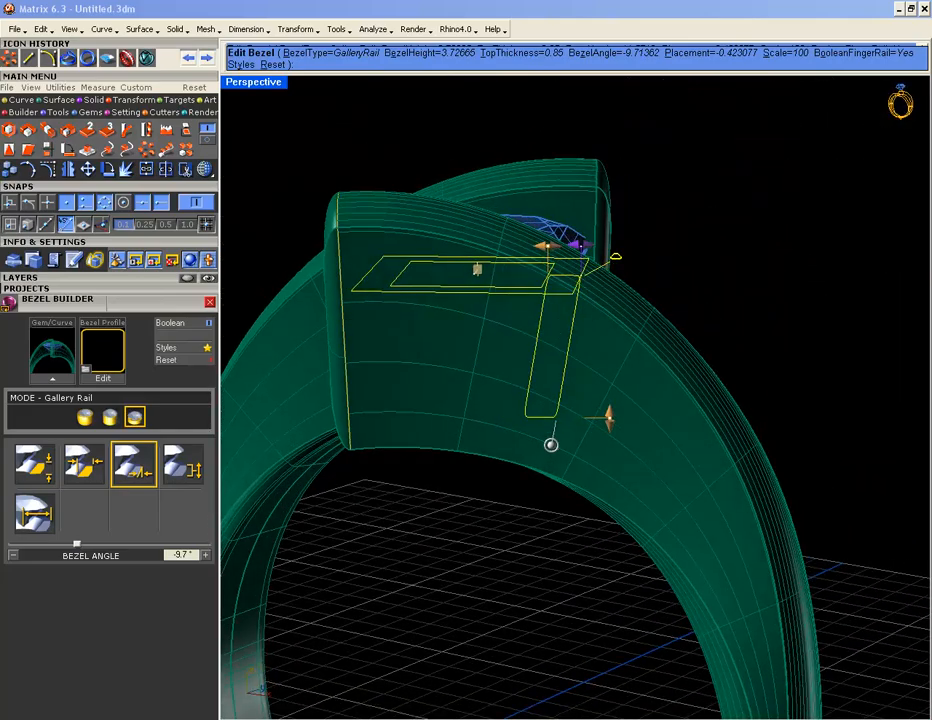
left_click_drag(480, 269, 482, 275)
right_click_drag(443, 370, 452, 394)
left_click_drag(635, 423, 635, 425)
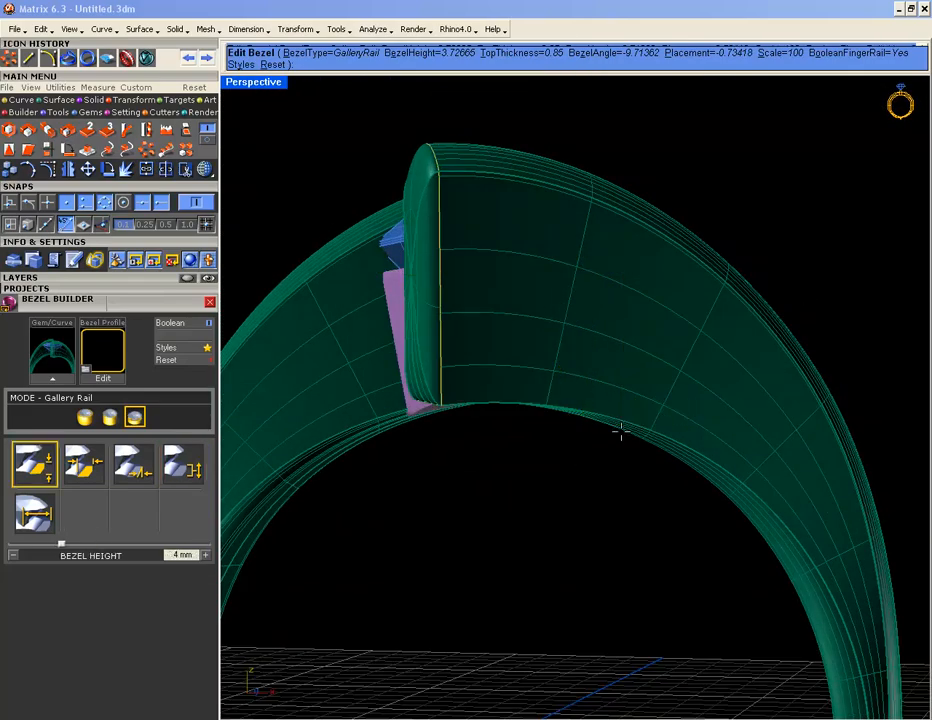
right_click_drag(509, 433, 534, 386)
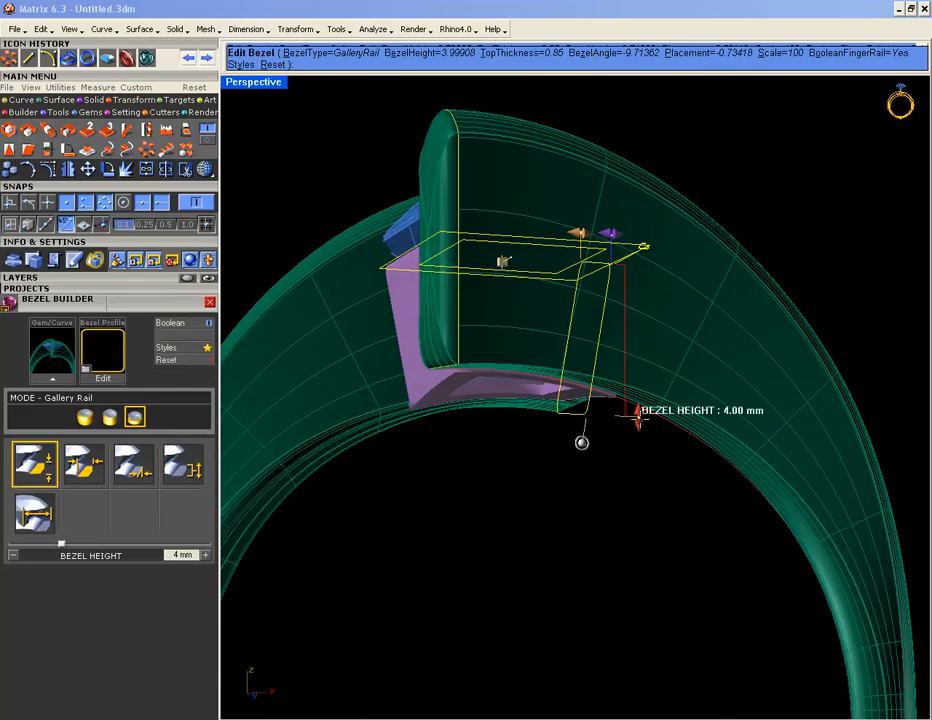
right_click_drag(560, 425, 489, 400)
right_click(583, 433)
- Try adjusting the width of the band's capped end profile in the Profile Placer, and undo that edit
scroll(610, 379, "down", 4)
scroll(514, 370, "down", 3)
scroll(467, 437, "up", 3)
scroll(479, 378, "up", 4)
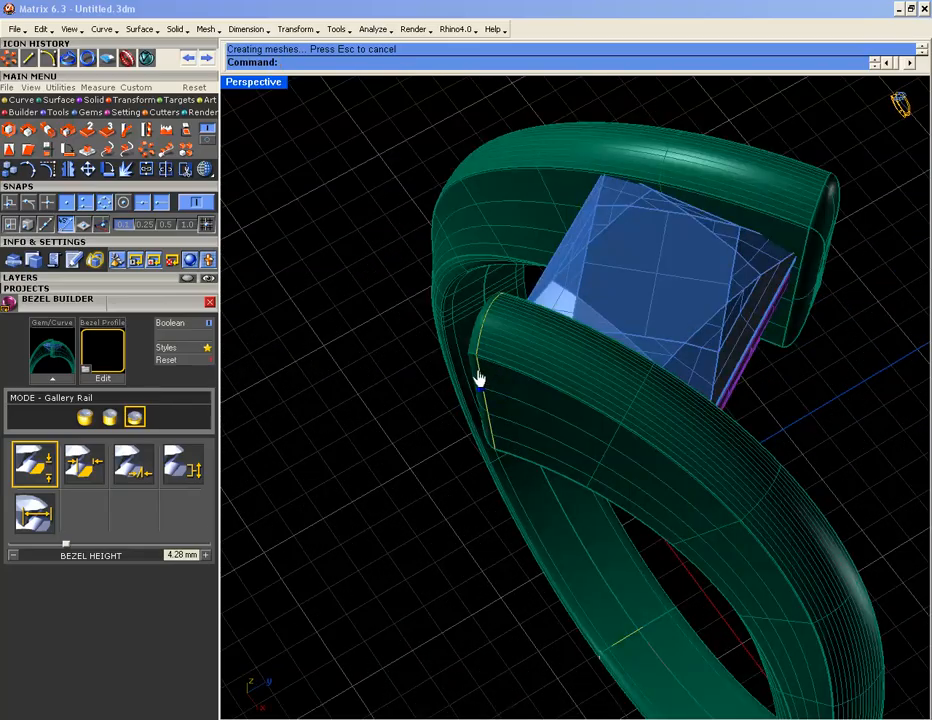
left_click(479, 378)
left_click(518, 409)
left_click(518, 418)
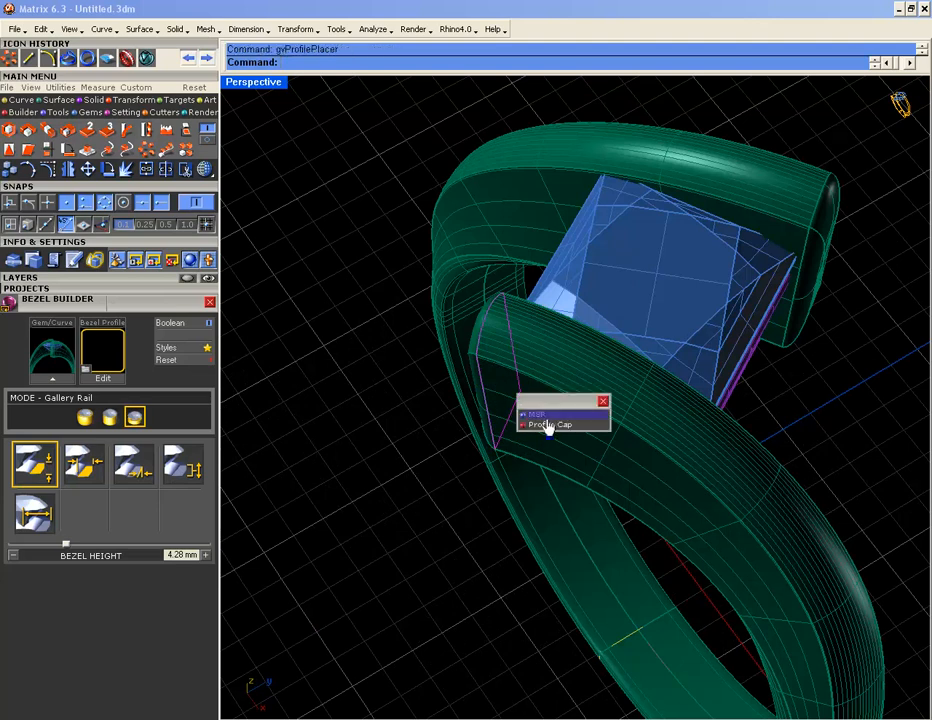
left_click(543, 424)
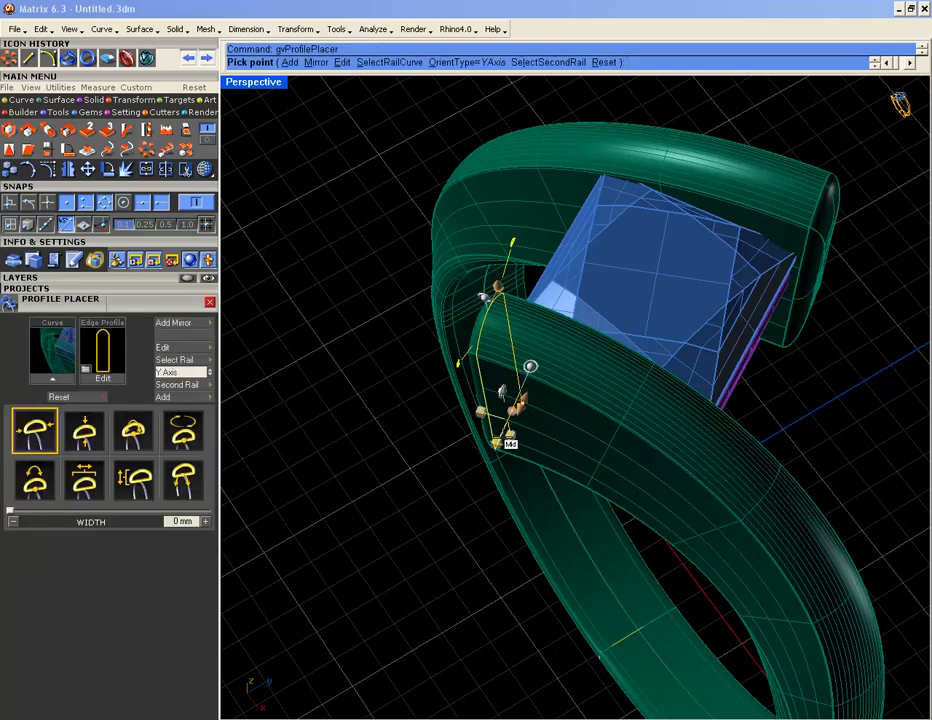
left_click_drag(522, 403, 518, 405)
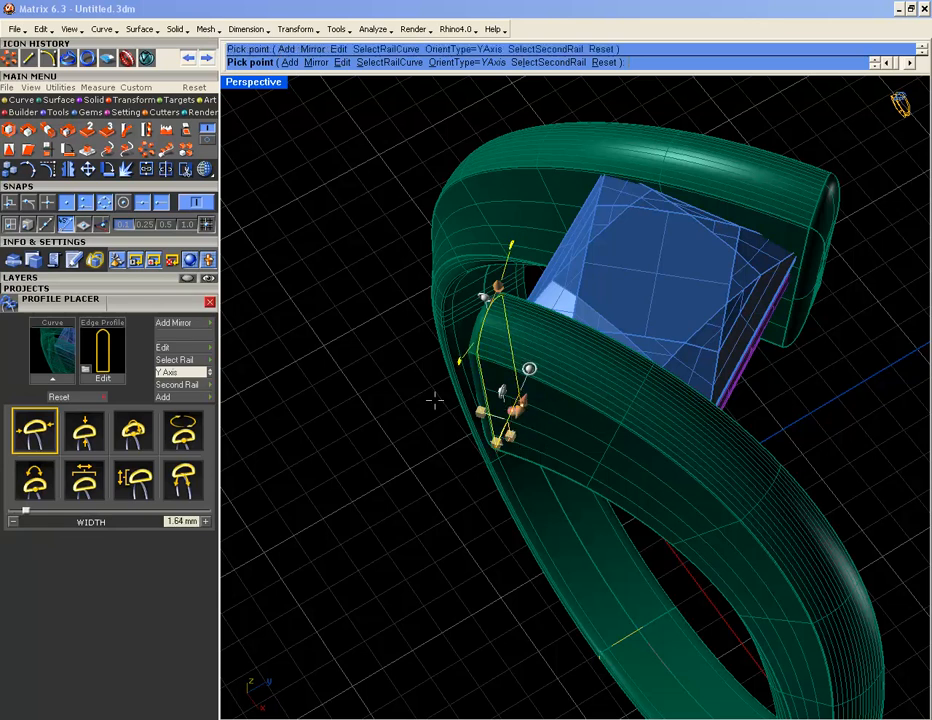
right_click(399, 399)
scroll(481, 380, "down", 2)
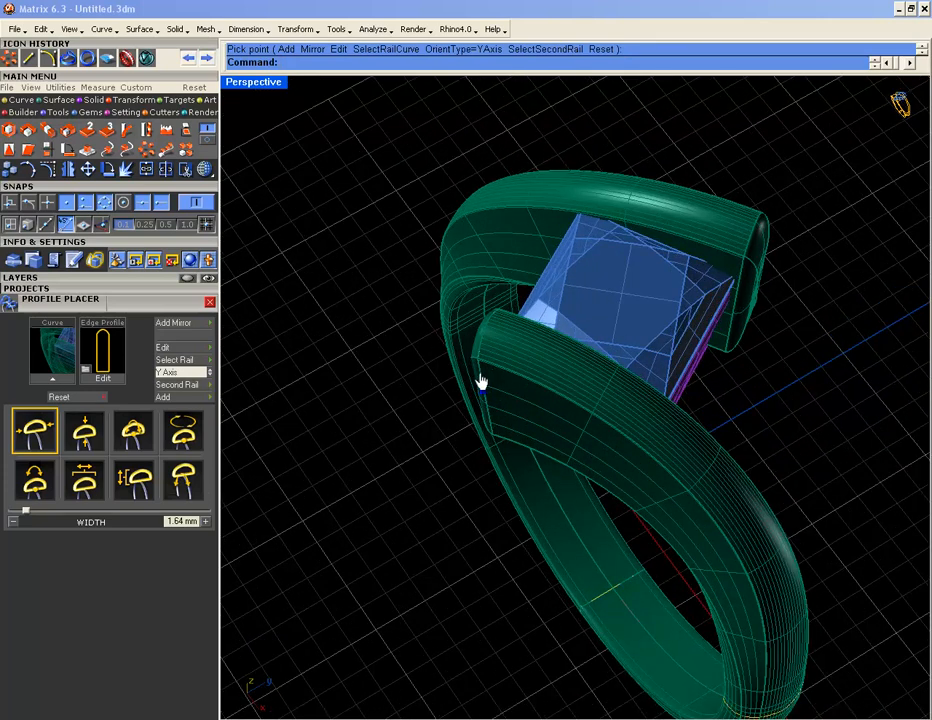
key("ctrl+z")
- Examine the band's inner contour and the under bezel's fit in the Through Finger and Perspective views
right_click_drag(481, 382, 579, 311)
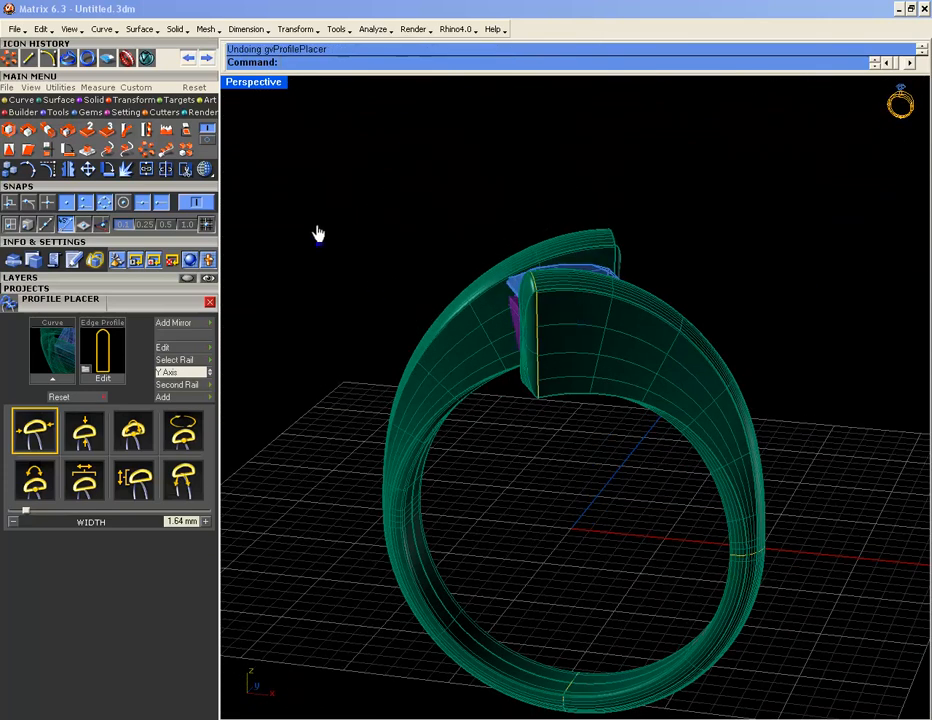
double_click(268, 92)
left_click(266, 410)
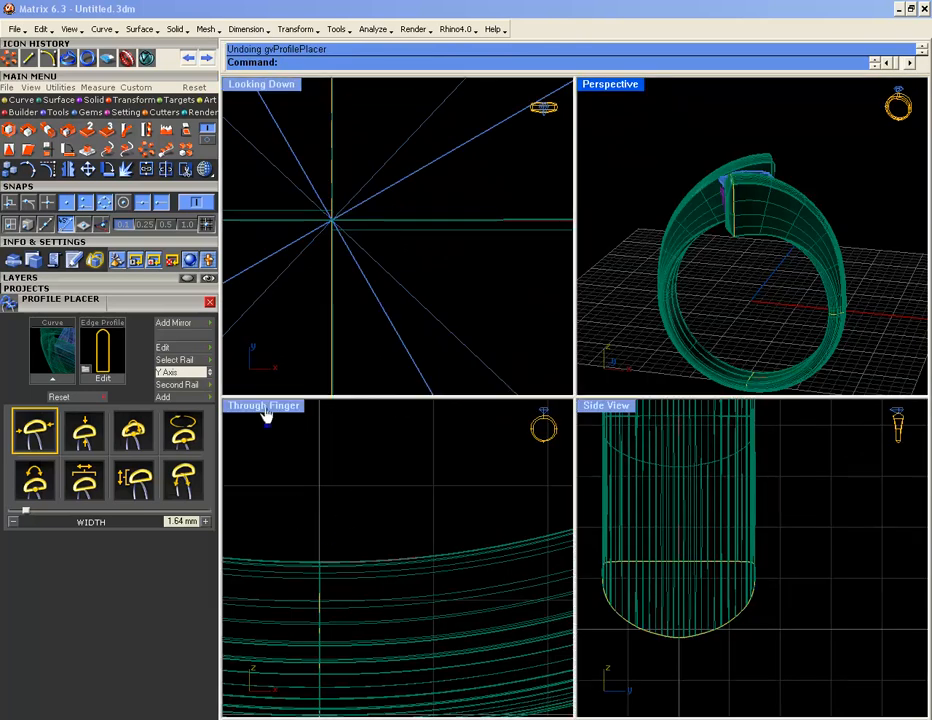
scroll(384, 454, "down", 6)
right_click_drag(415, 420, 472, 522)
scroll(472, 522, "down", 3)
right_click_drag(505, 425, 528, 623)
scroll(686, 285, "up", 5)
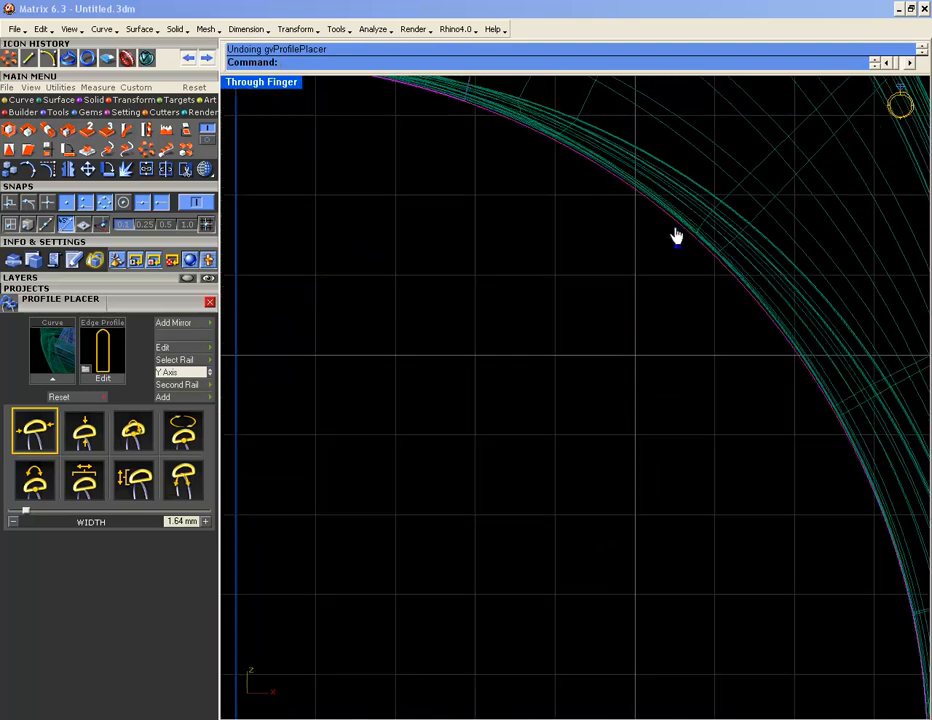
scroll(677, 235, "down", 5)
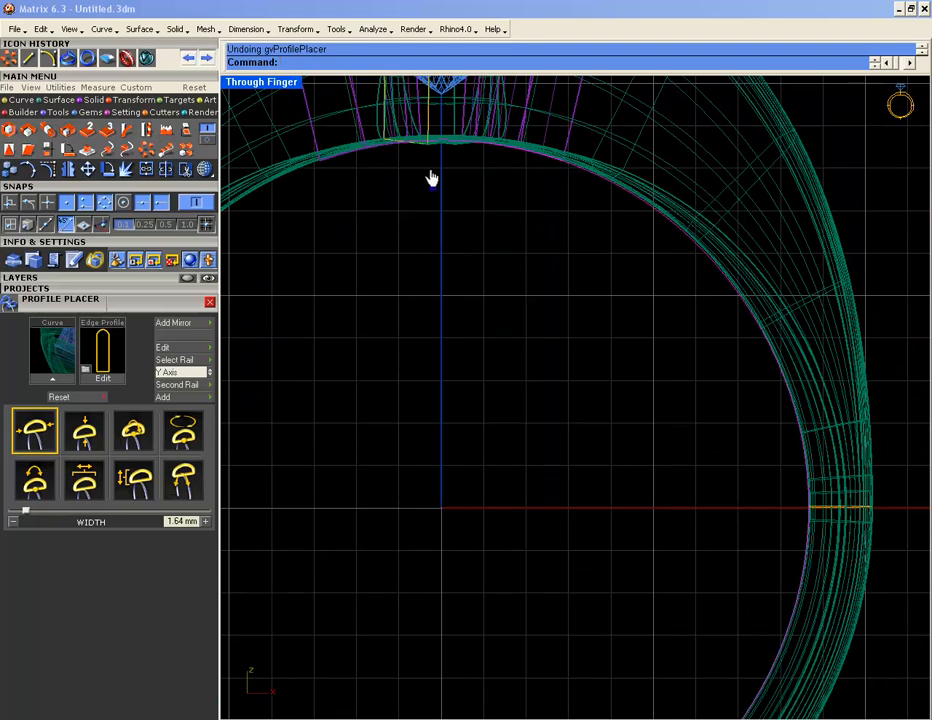
scroll(483, 198, "down", 4)
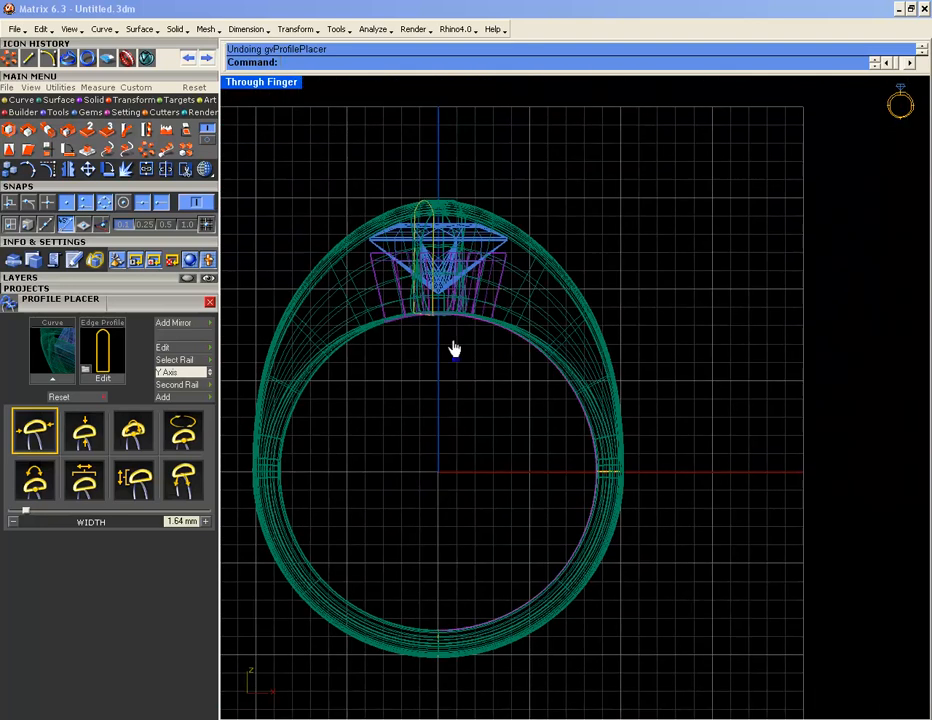
double_click(275, 84)
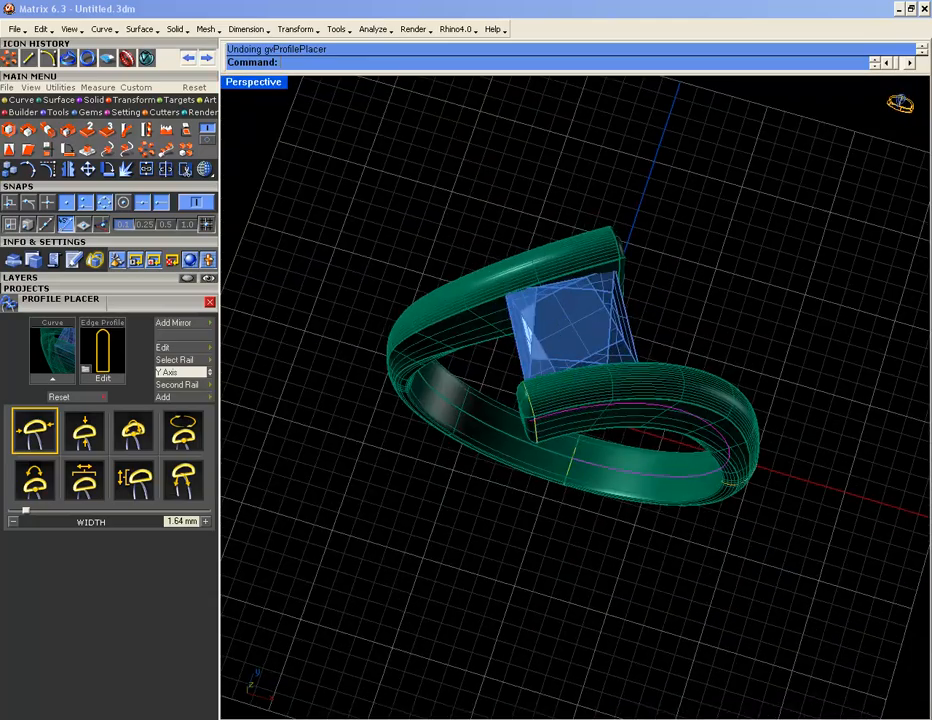
mouse_move(556, 340)
right_mouse_down()
mouse_move(568, 356)
mouse_move(563, 348)
right_mouse_up()
scroll(564, 346, "up", 1)
left_click(468, 250)
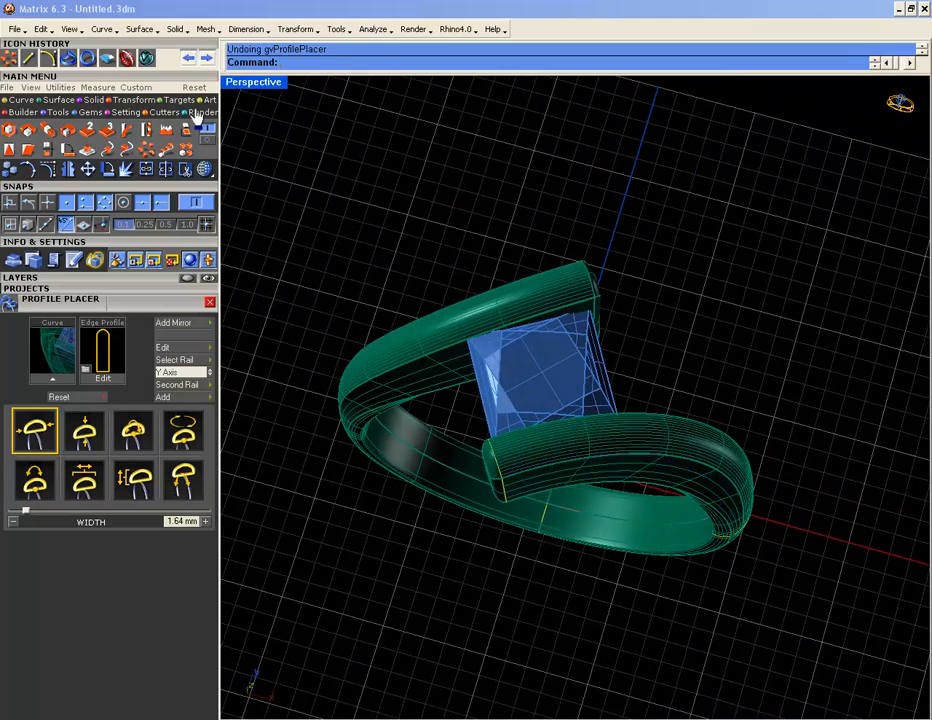
- Open the V-Ray Render Builder, add a ground plane to the scene and frame the ring for rendering
left_click(197, 113)
left_click(10, 129)
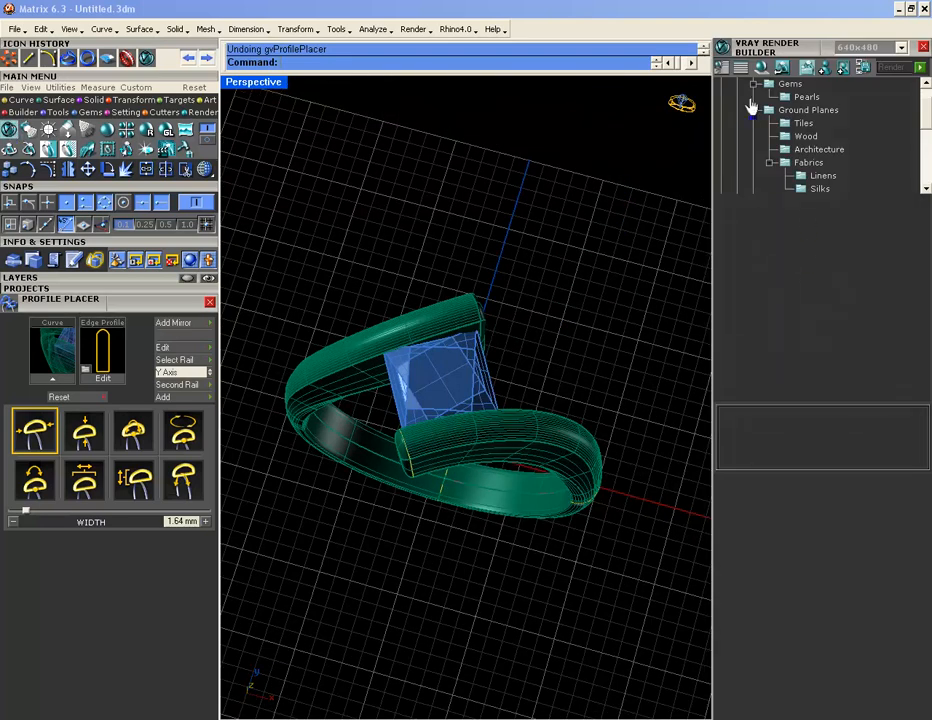
left_click(763, 70)
right_click_drag(410, 348, 648, 320, "shift")
scroll(568, 386, "up", 4)
- Assign the Yellow Gold Dark metal material to the ring's metal parts
left_click(571, 360)
right_click_drag(576, 345, 515, 383)
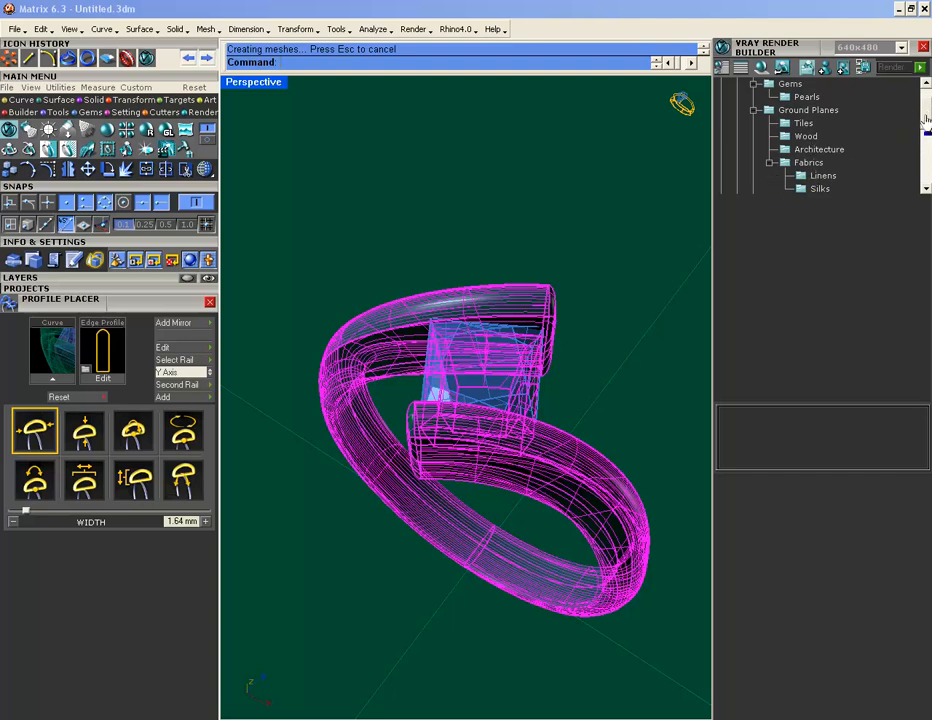
left_click_drag(925, 121, 912, 140)
left_click_drag(789, 162, 794, 163)
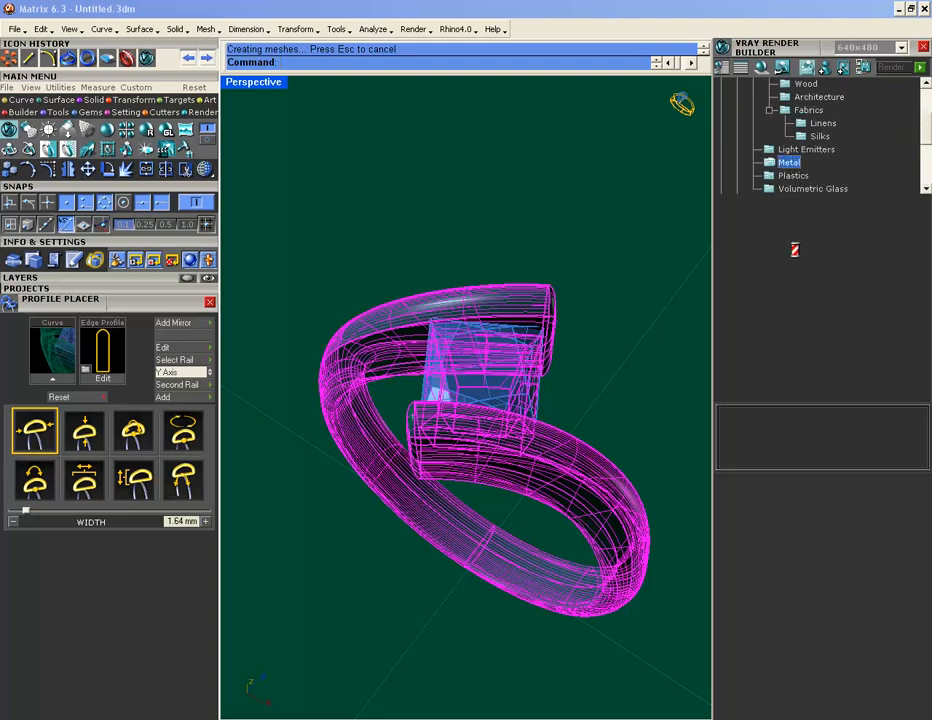
left_click(813, 362)
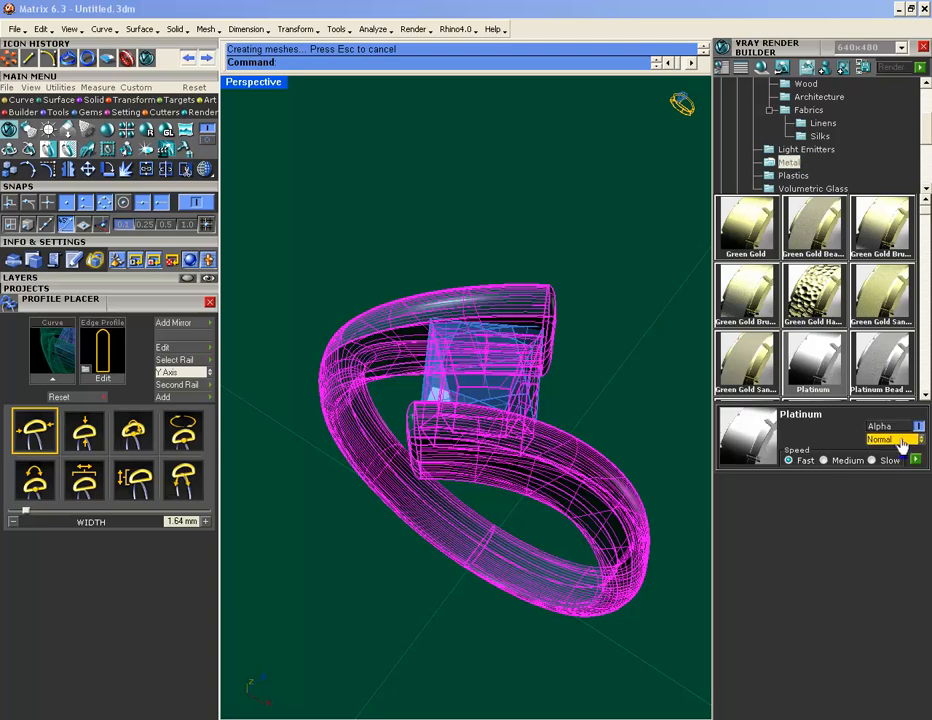
scroll(920, 230, "down", 5)
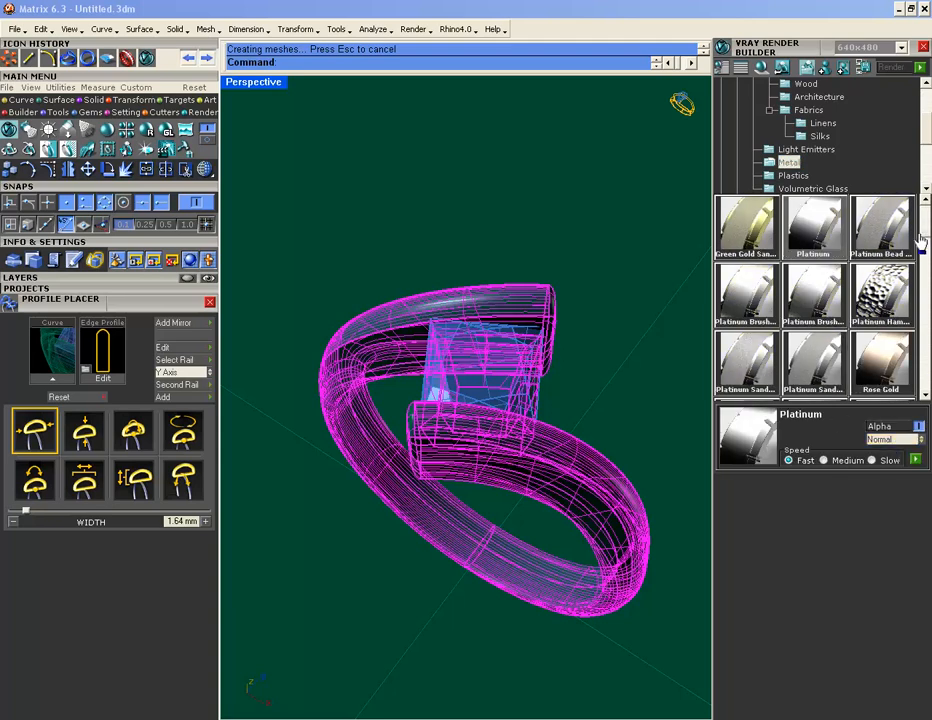
left_click(833, 302)
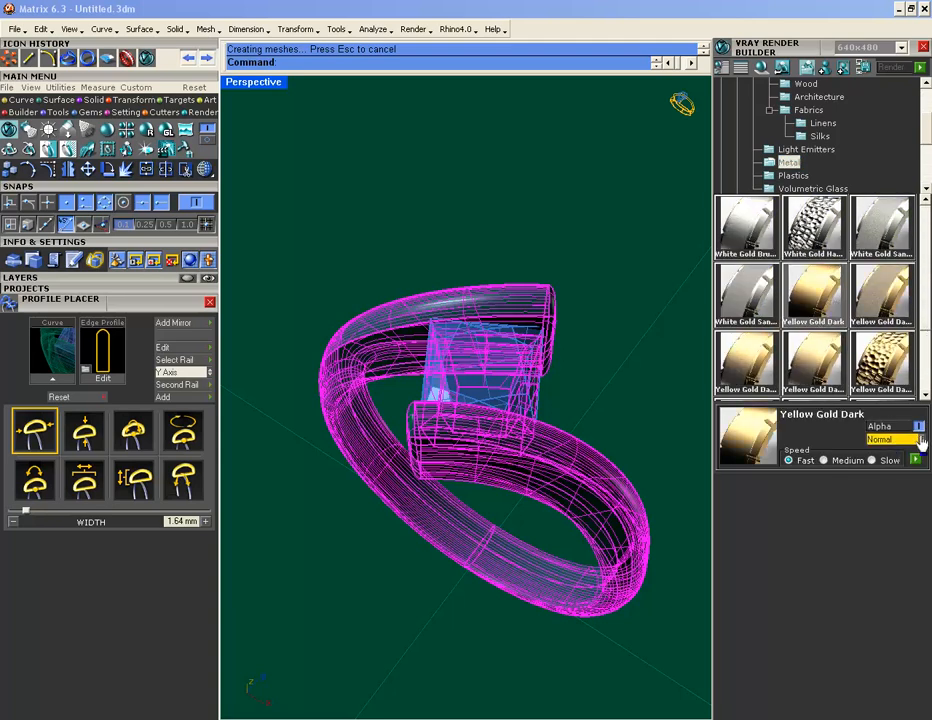
- Assign the Diamond gem material to the princess-cut gem using the Forced option
left_click(490, 398)
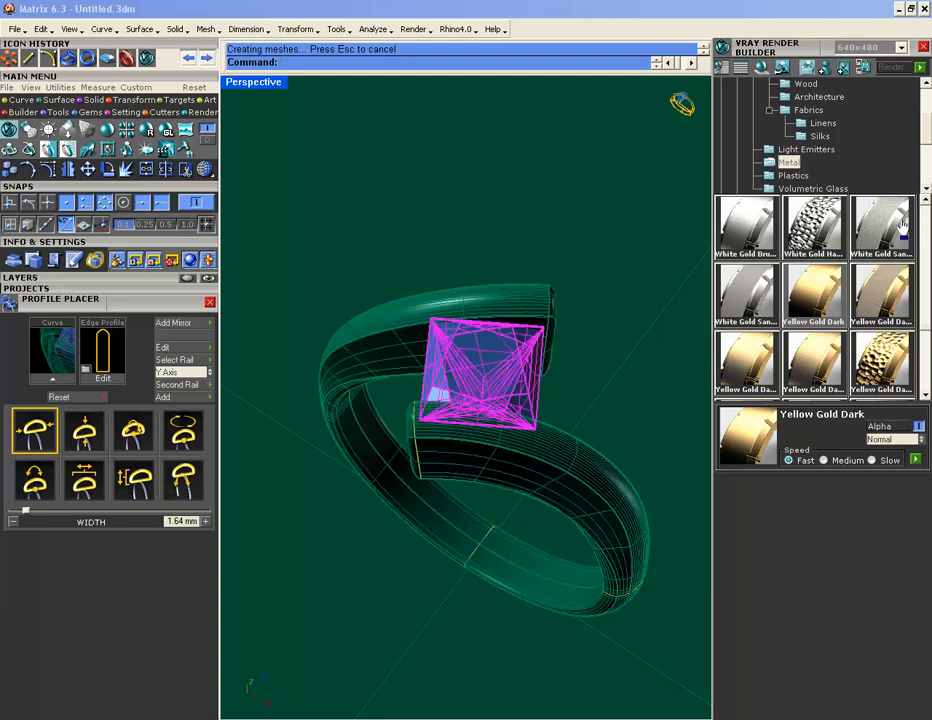
scroll(792, 140, "up", 1)
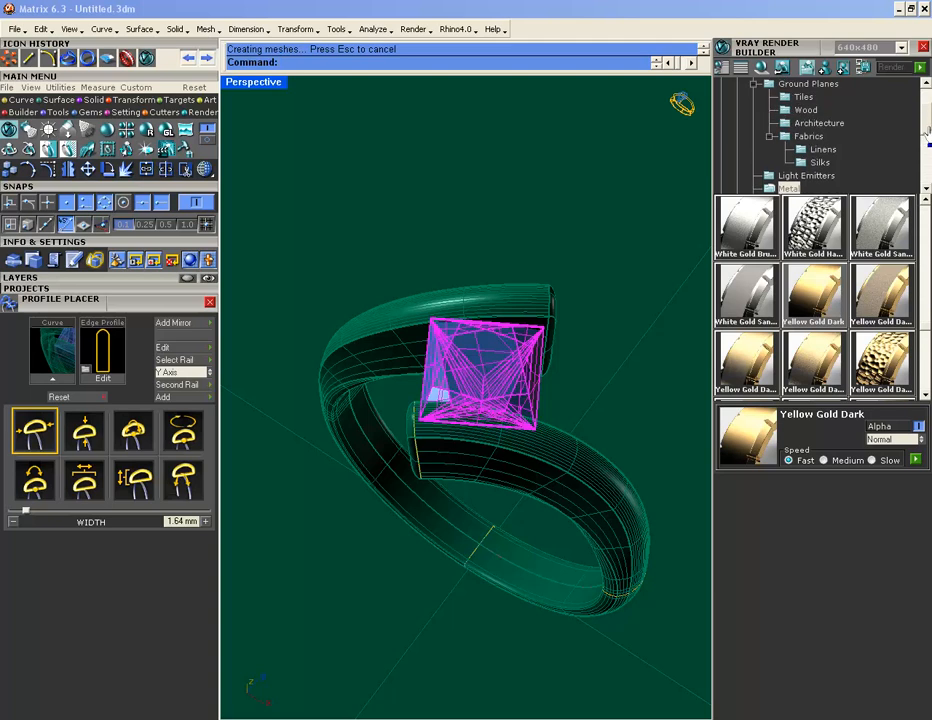
left_click(800, 99)
scroll(800, 106, "up", 2)
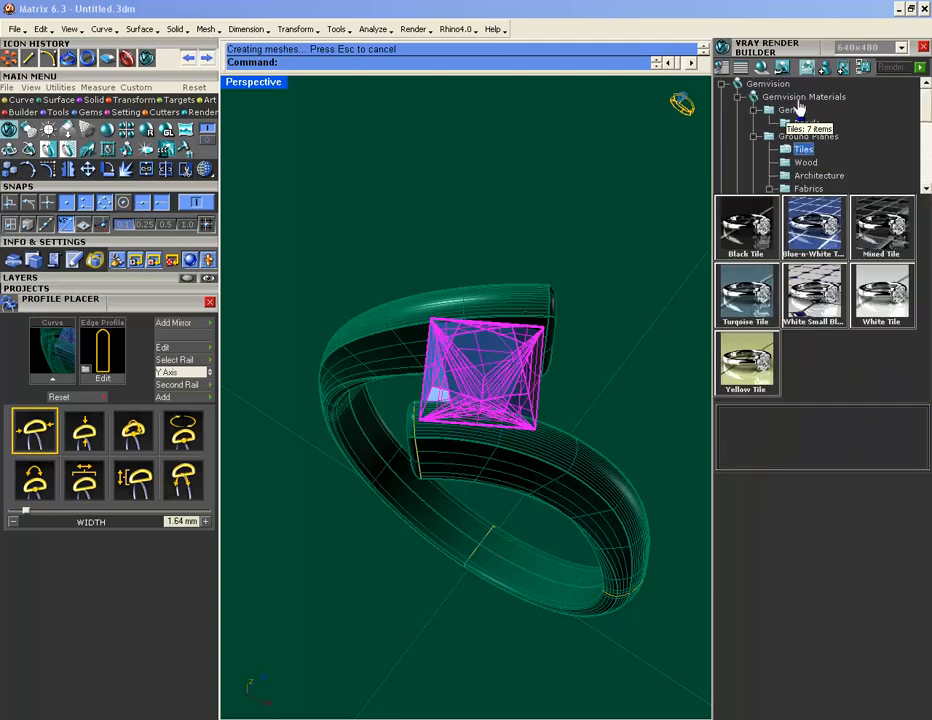
left_click(792, 110)
left_click(824, 371)
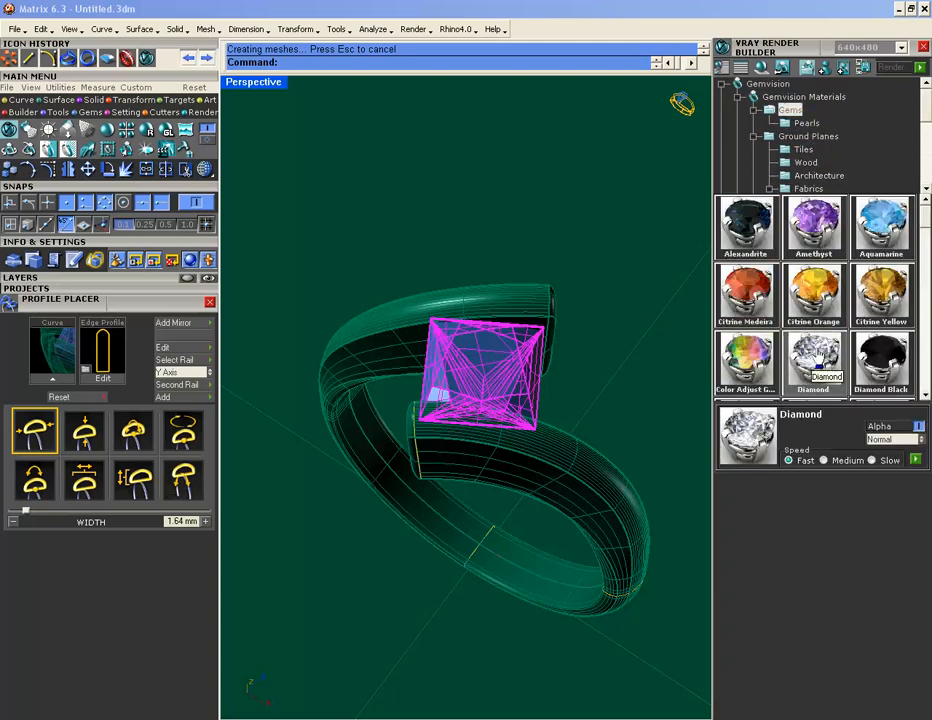
left_click(915, 460)
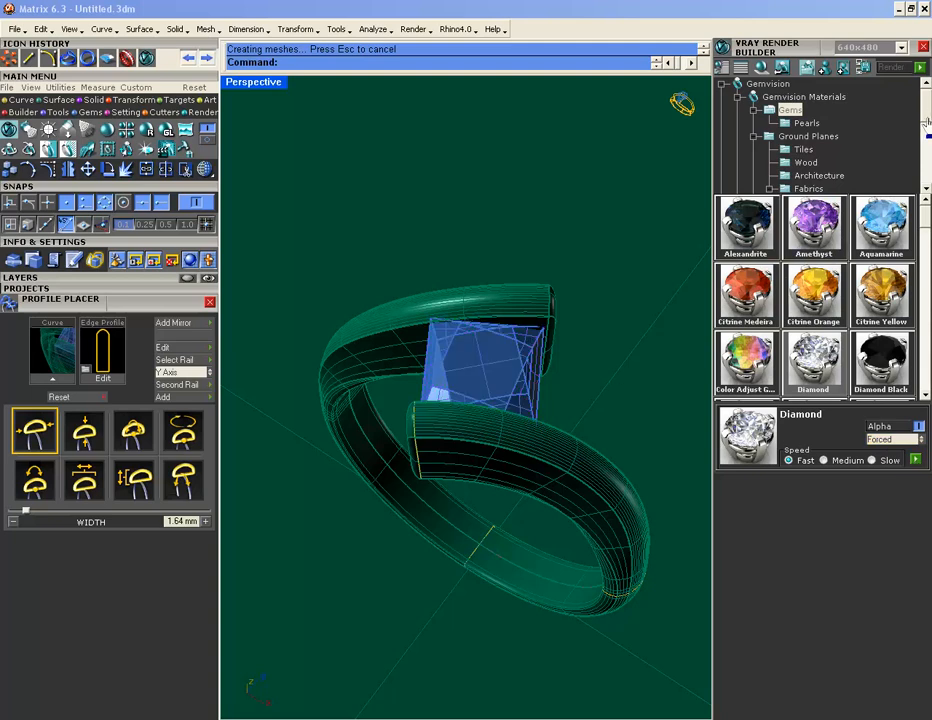
- Choose Blur Studio 2 as the HDRI environment and angle the ring for the render
left_click_drag(925, 126, 929, 147)
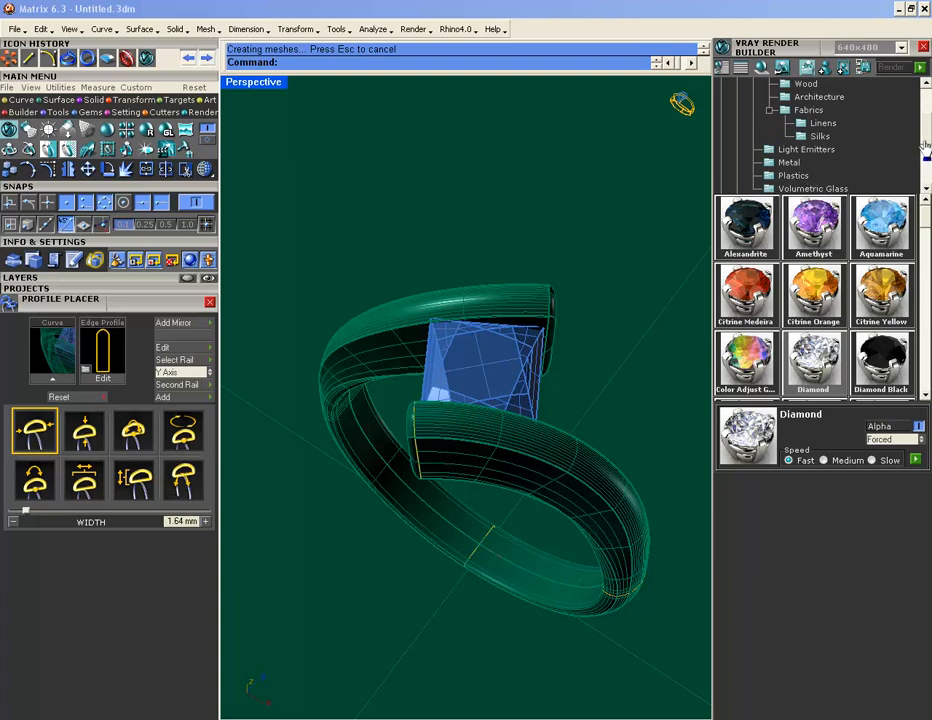
left_click_drag(926, 145, 927, 152)
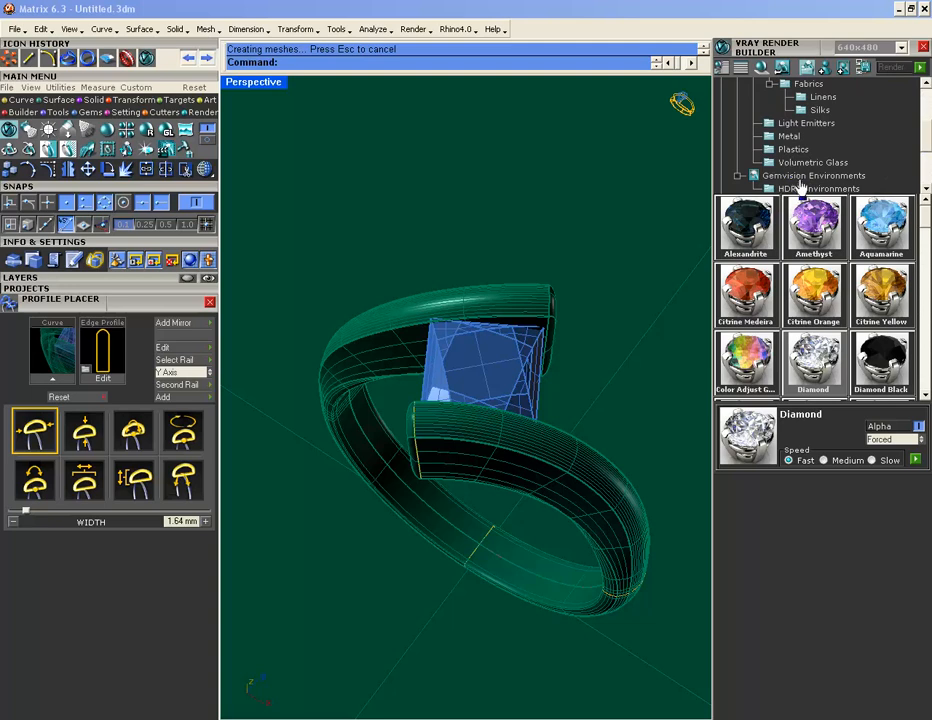
left_click(798, 189)
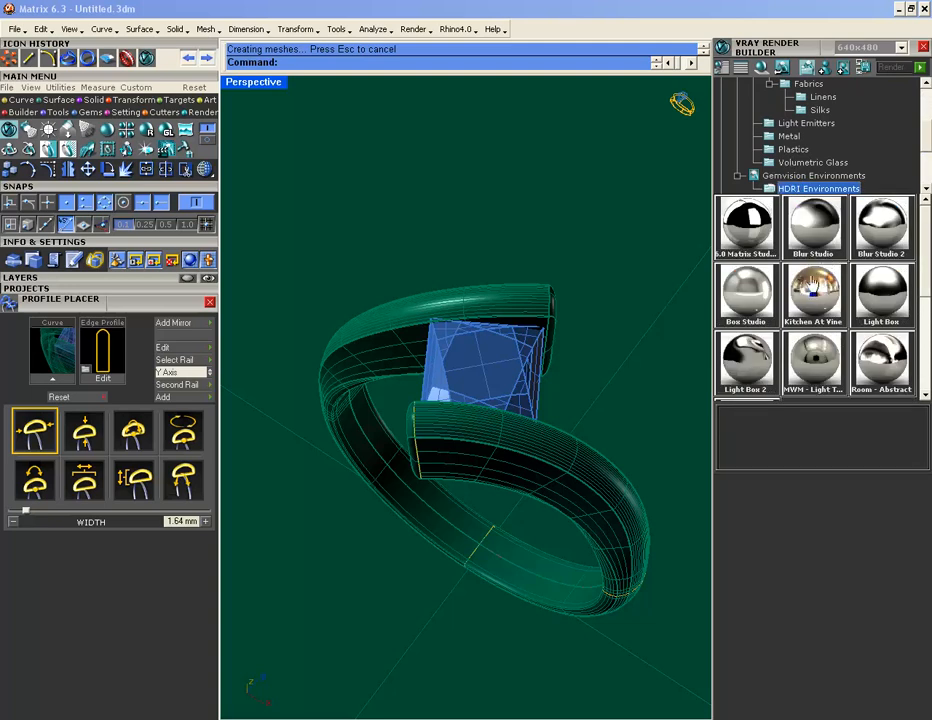
left_click(750, 290)
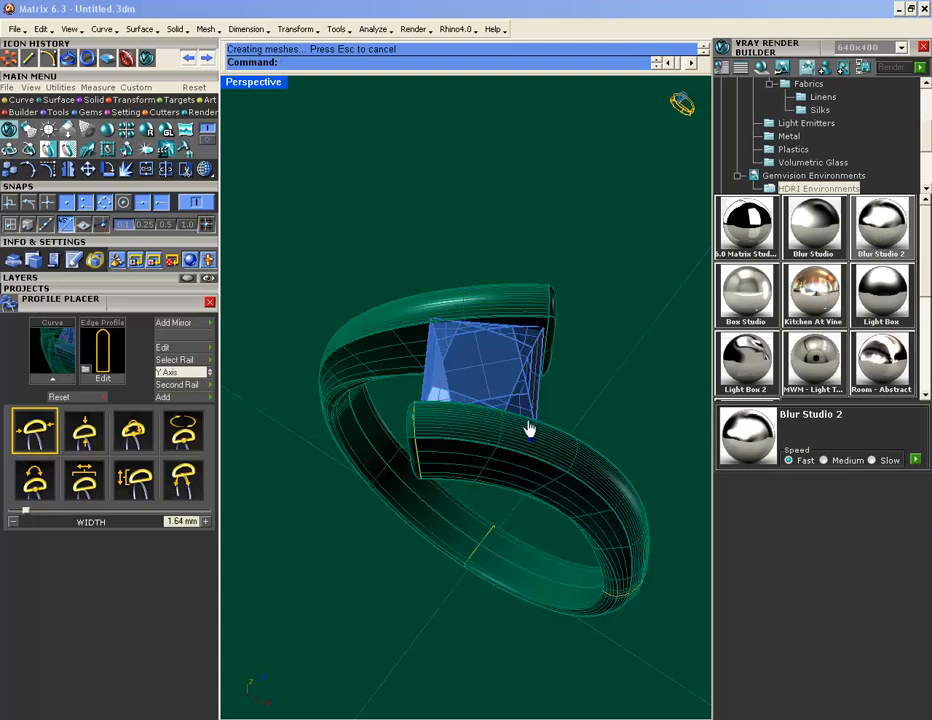
right_click_drag(521, 430, 519, 438)
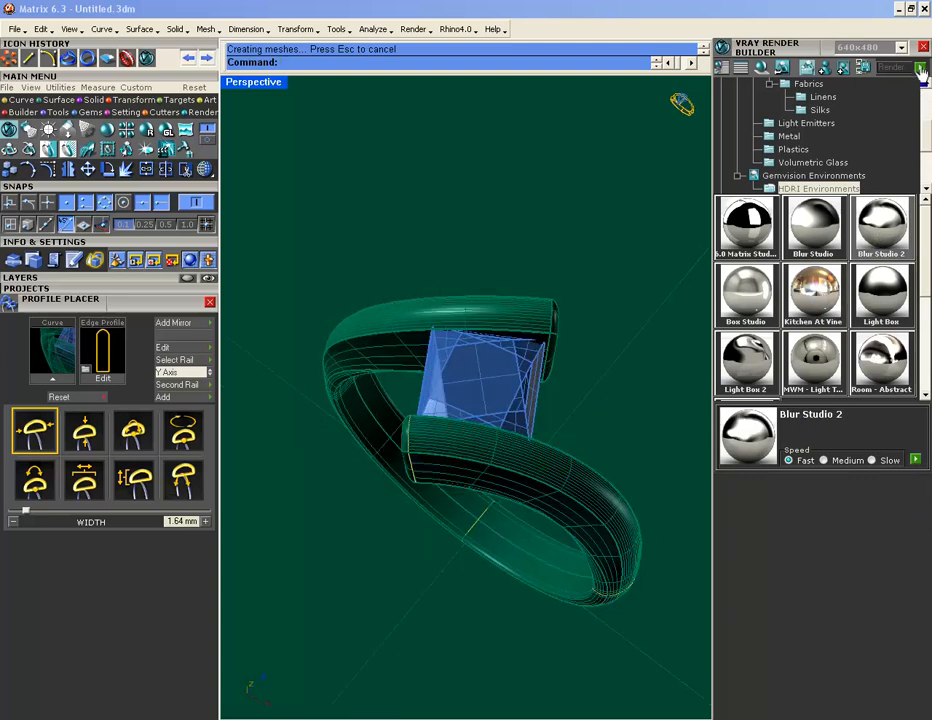